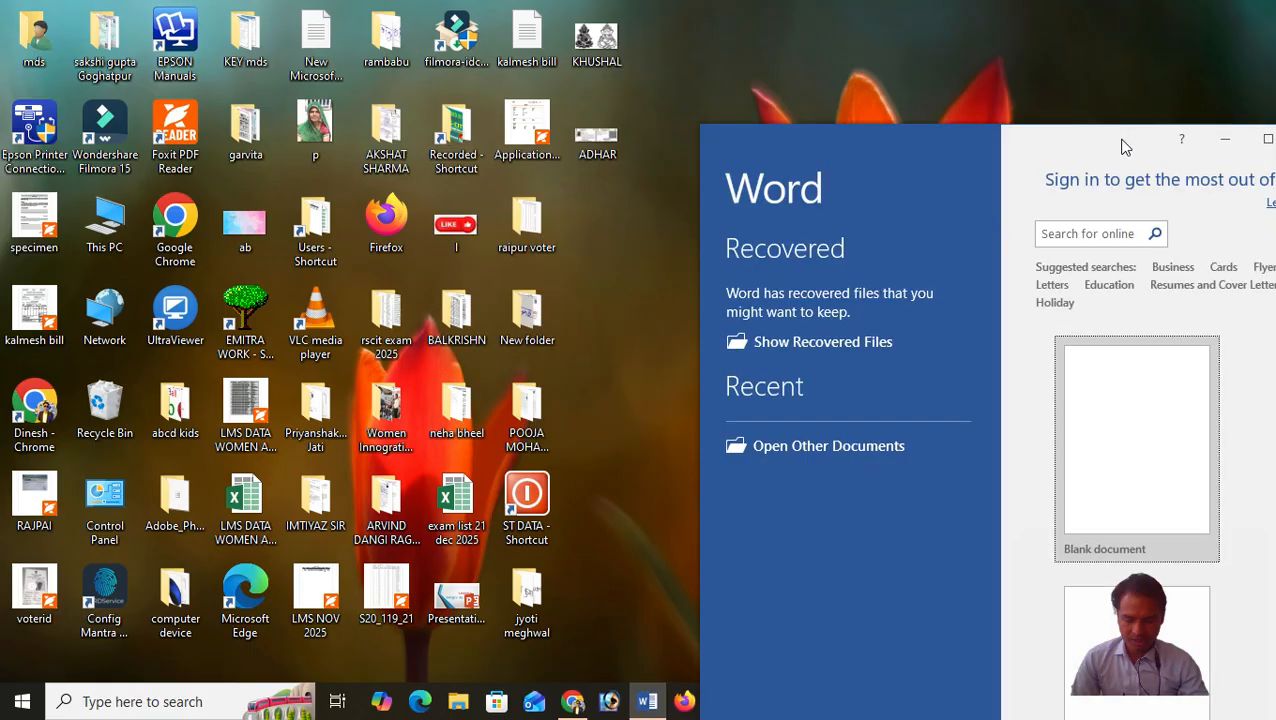
Maximize the Word window and create a blank document.
{"action": "left_click_drag", "start_coordinate": [1102, 140], "coordinate": [632, 50]}
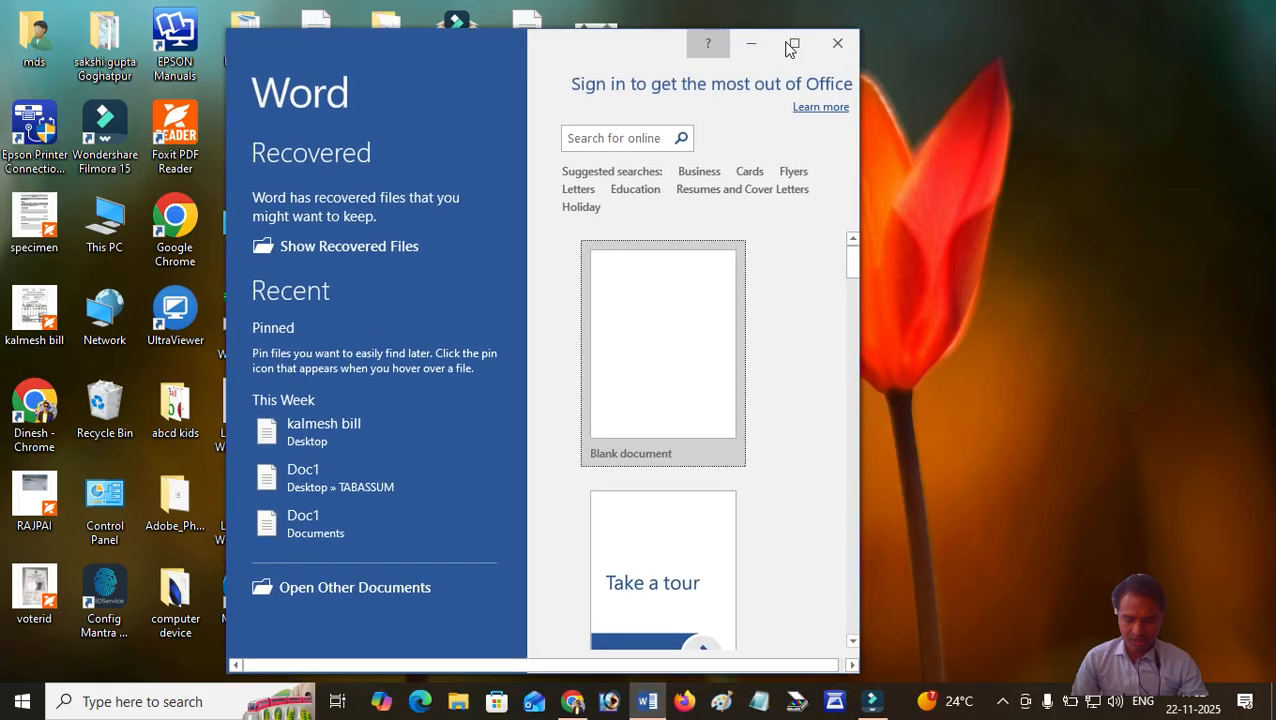
{"action": "left_click", "coordinate": [795, 47]}
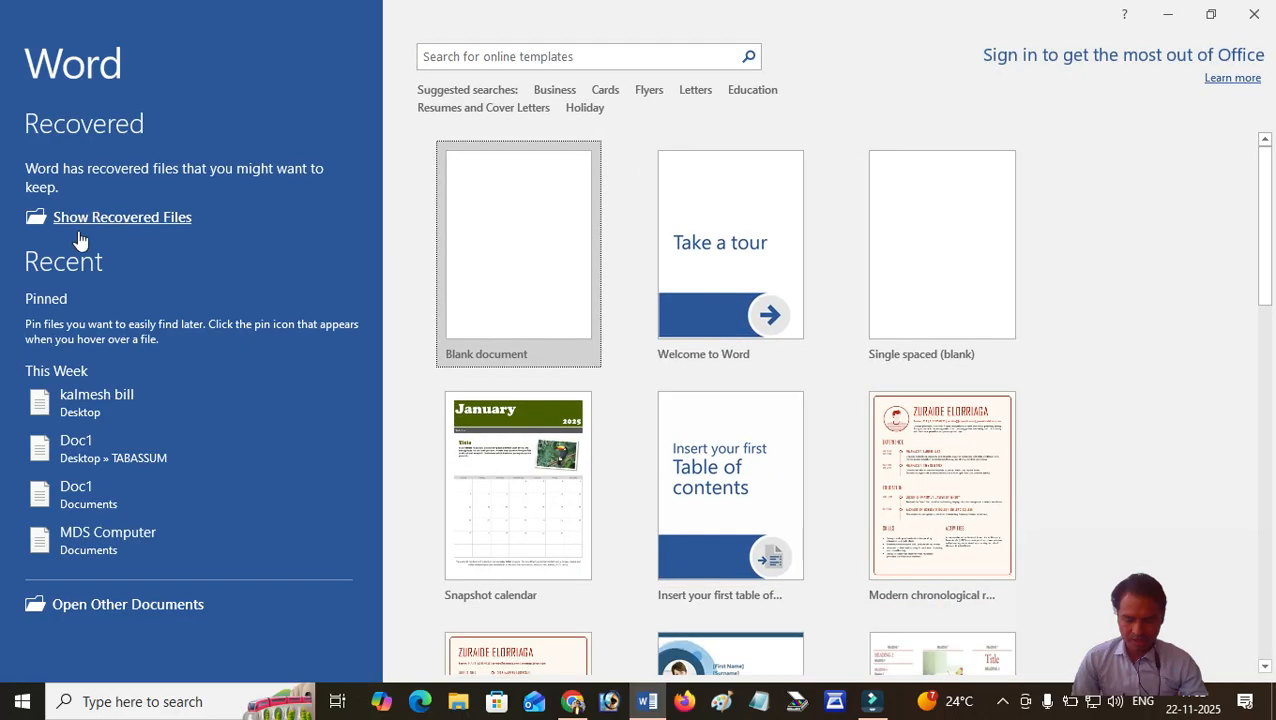
{"action": "left_click", "coordinate": [503, 262]}
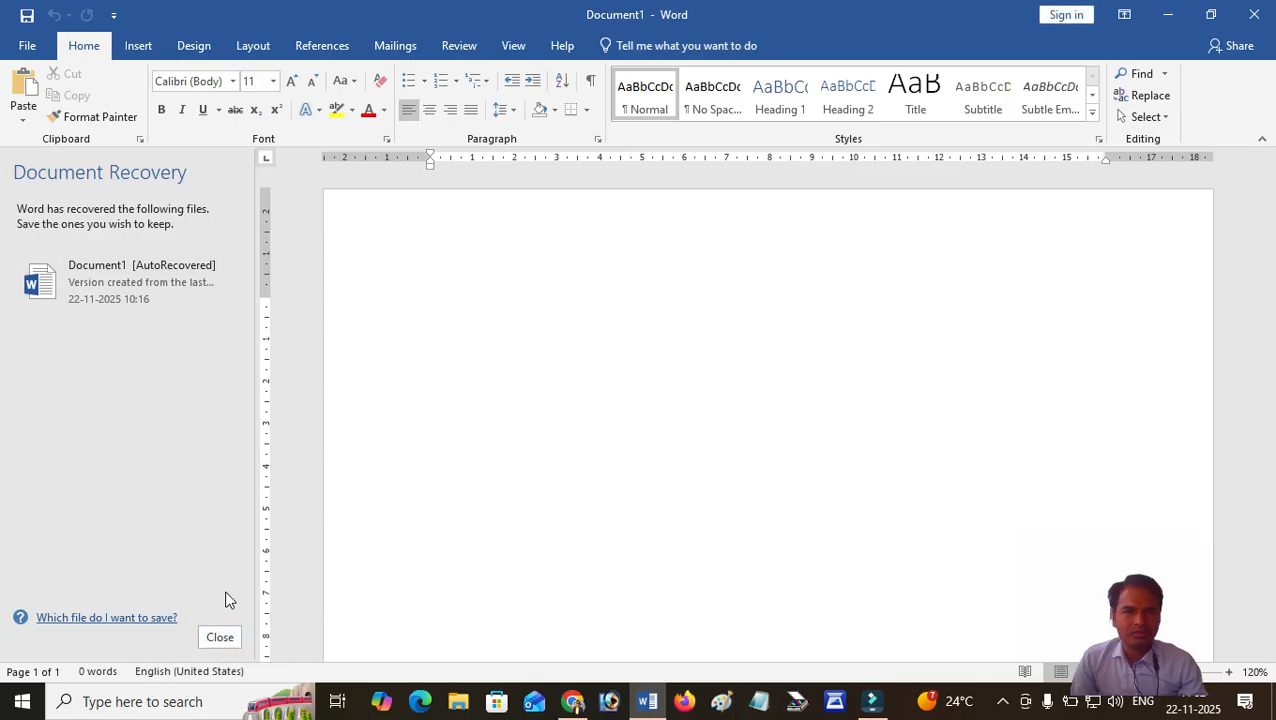
Close the Document Recovery pane and confirm the prompt.
{"action": "left_click", "coordinate": [220, 637]}
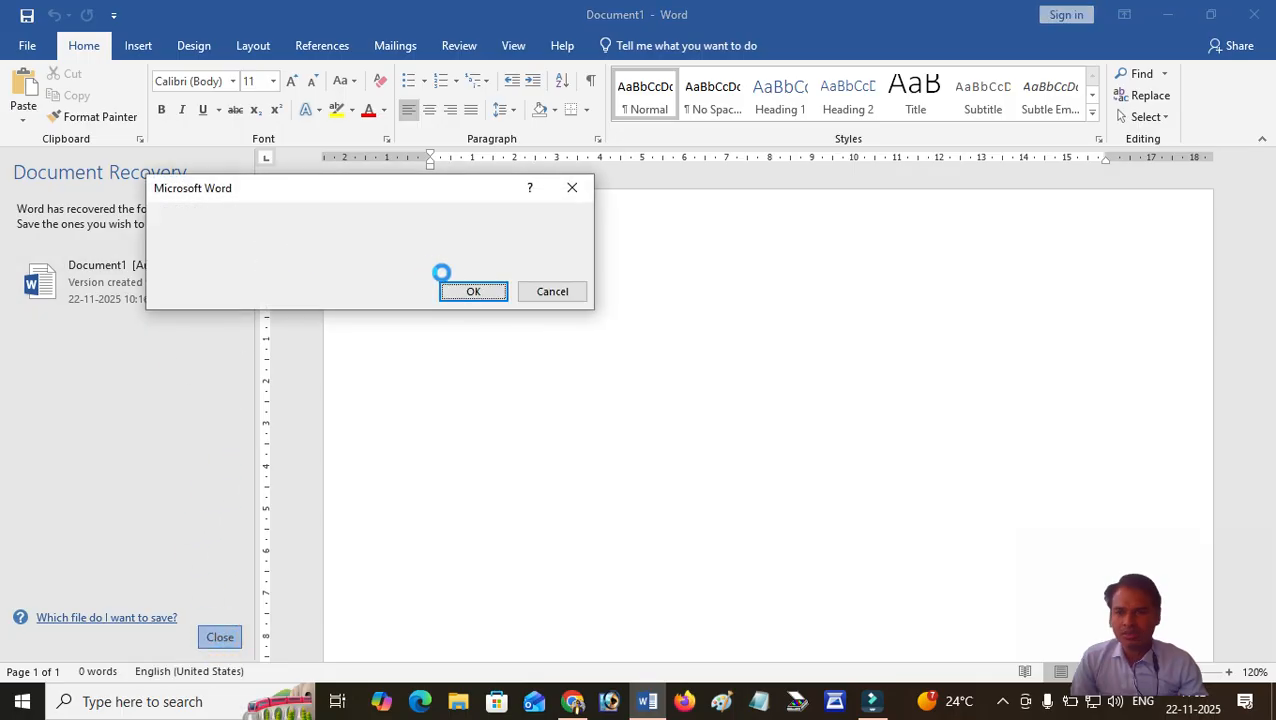
{"action": "left_click", "coordinate": [469, 292]}
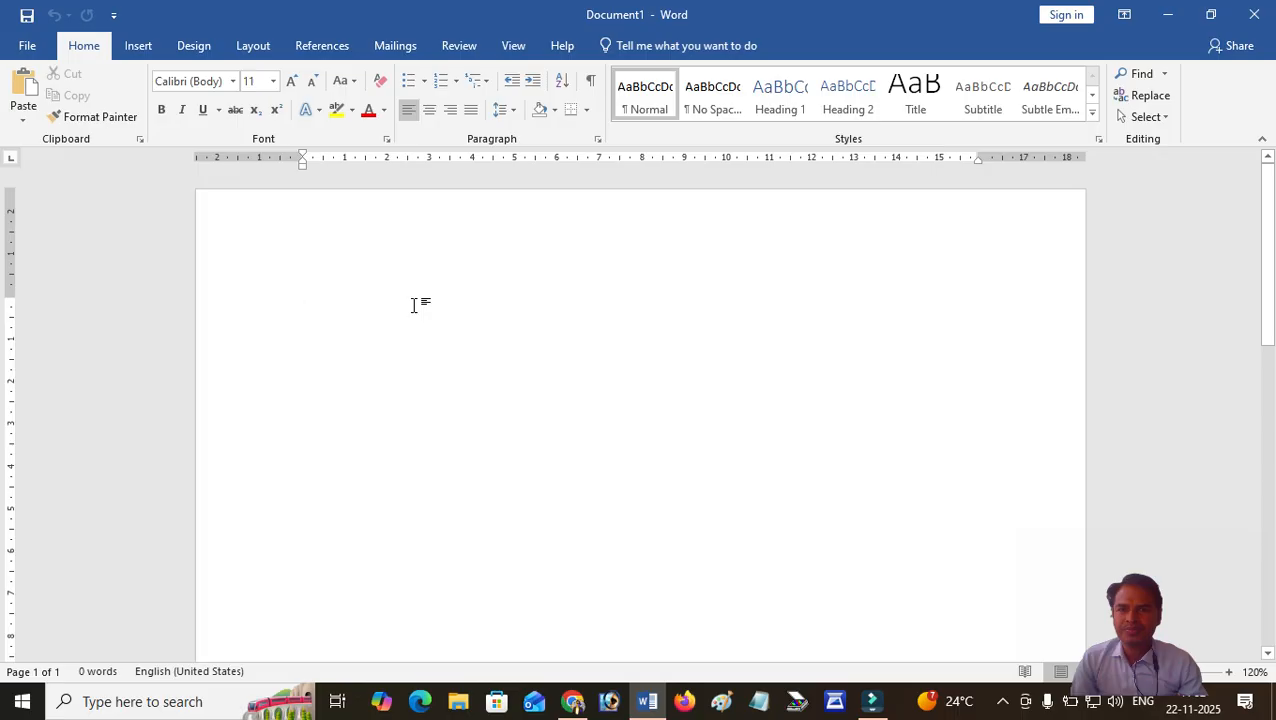
Write the heading "Table Creation" at the start of the page and begin a numbered item on the line below.
{"action": "left_click_drag", "start_coordinate": [1139, 621], "coordinate": [940, 636]}
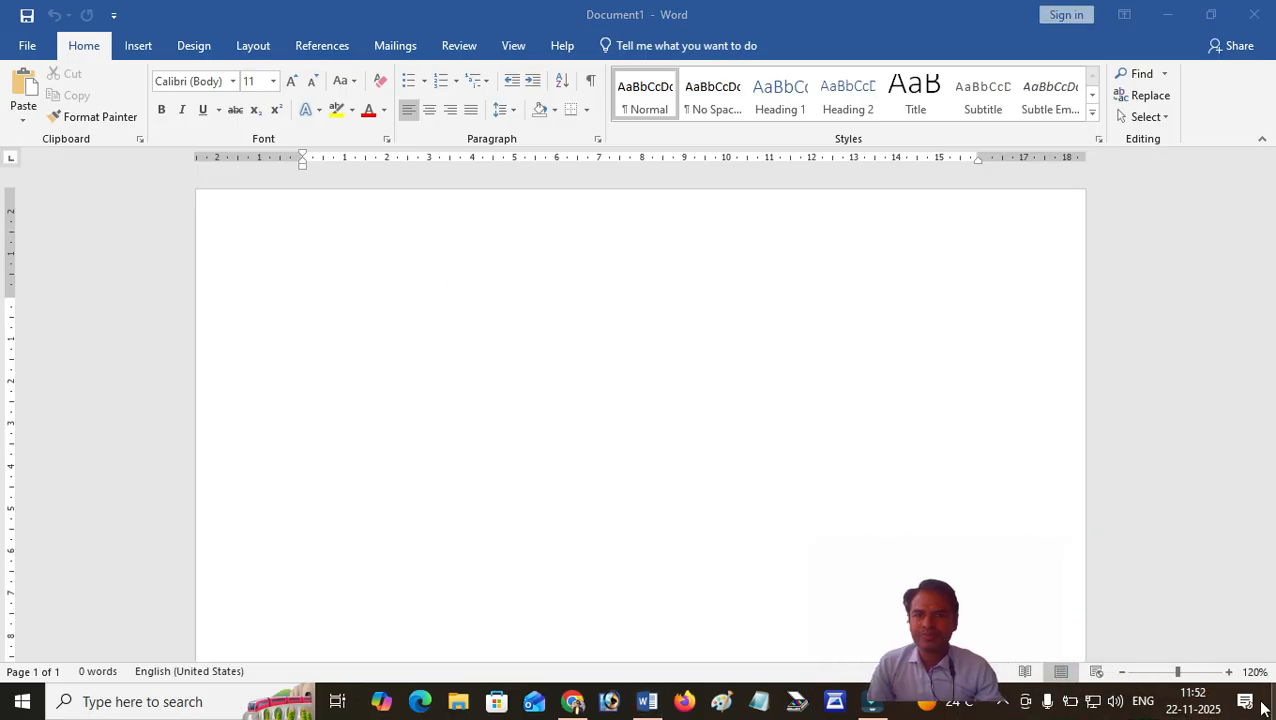
{"action": "left_click", "coordinate": [1230, 672]}
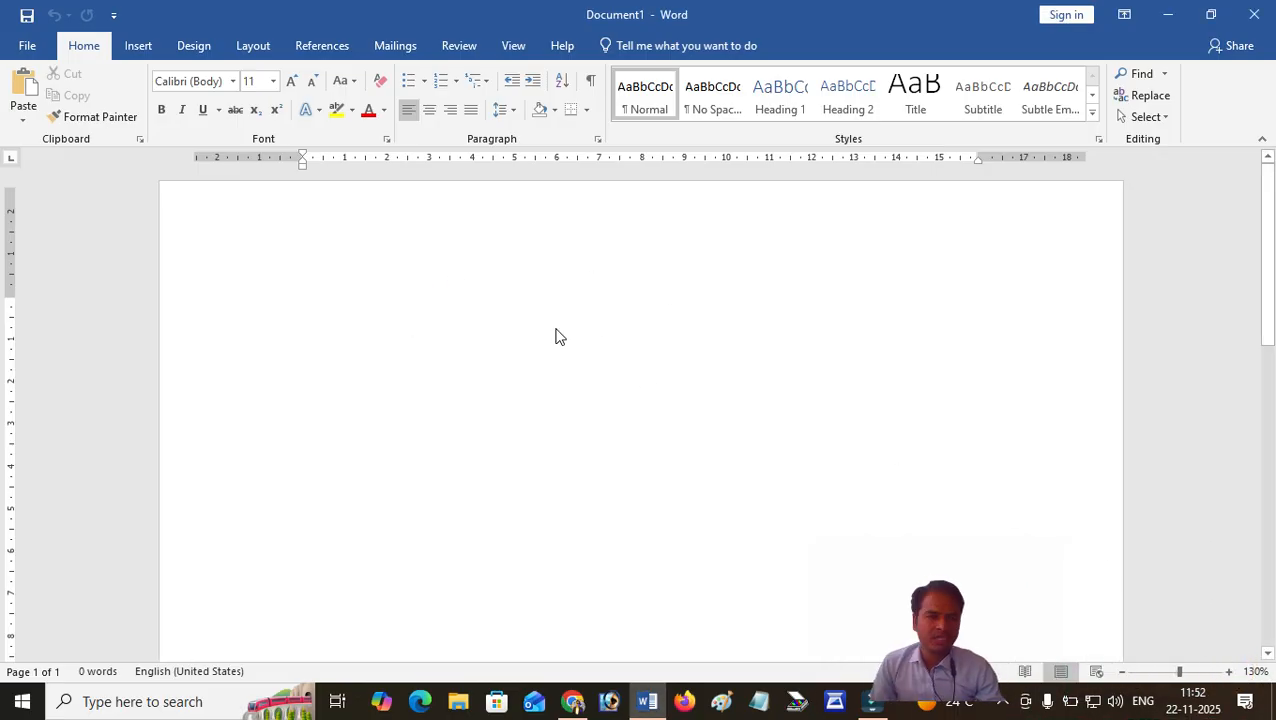
{"action": "left_click", "coordinate": [342, 305]}
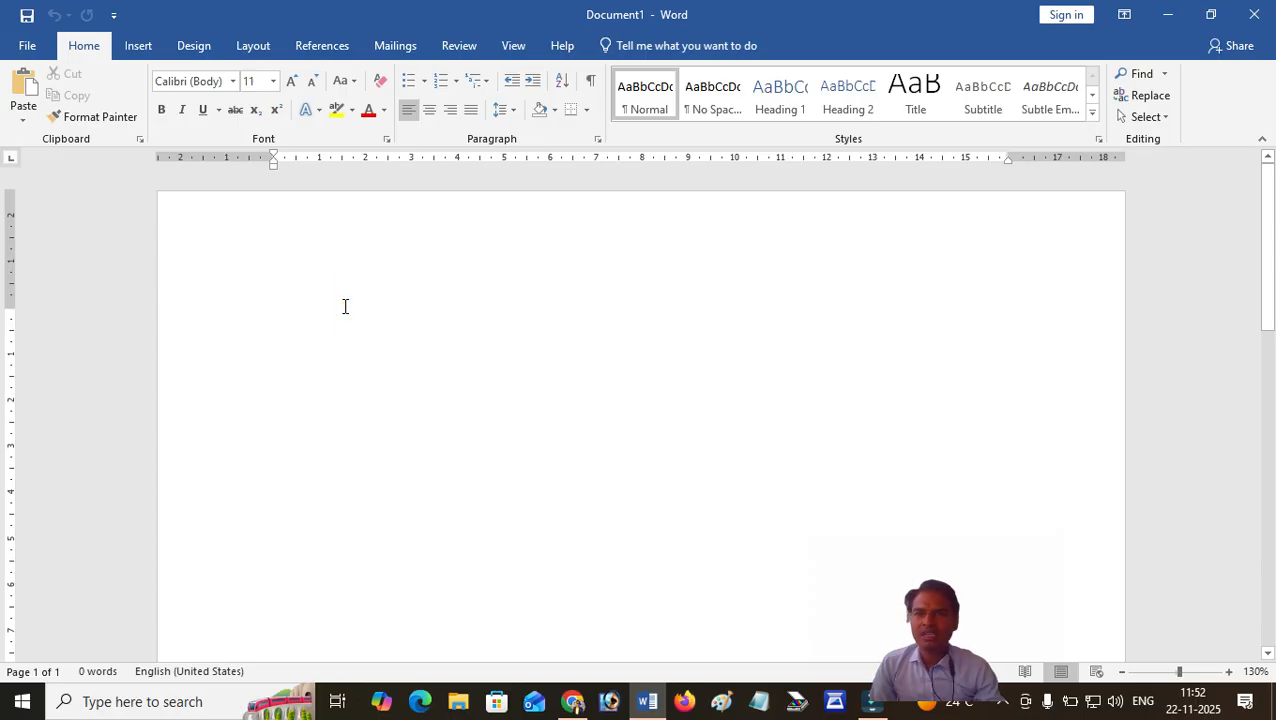
{"action": "type", "text": "Tabl"}
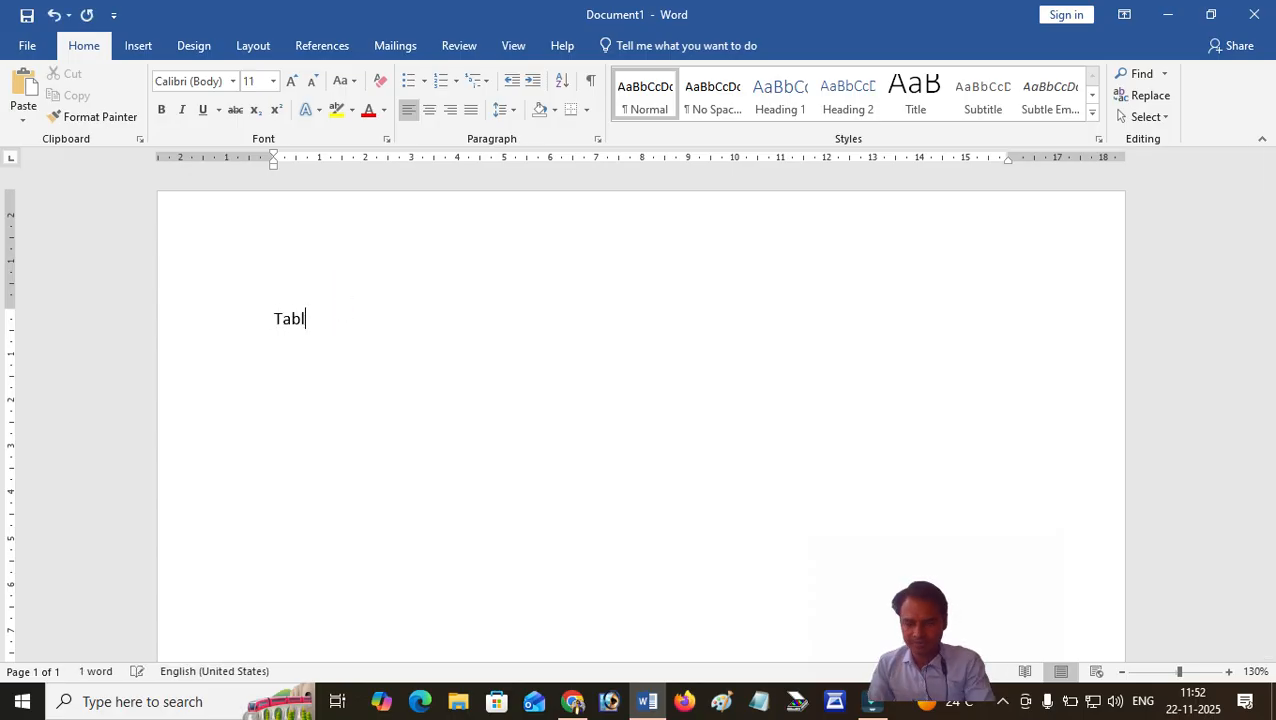
{"action": "type", "text": "e Creation"}
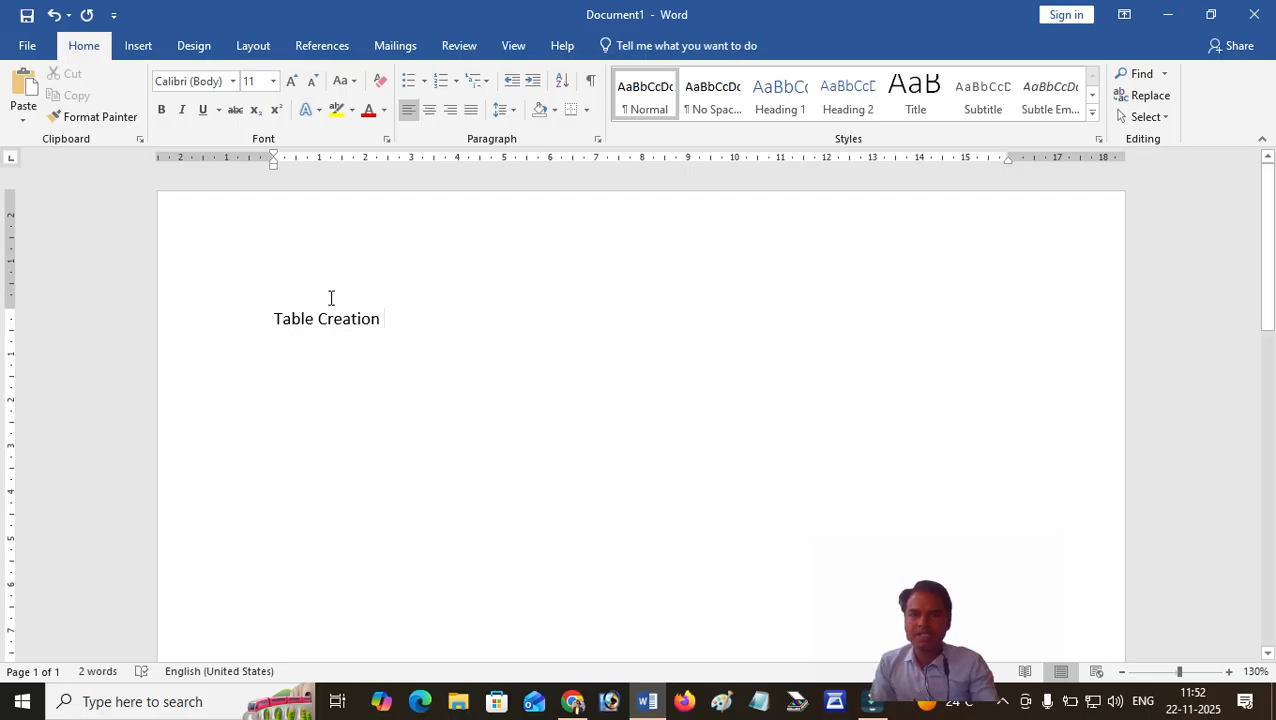
{"action": "left_click_drag", "start_coordinate": [424, 330], "coordinate": [259, 316]}
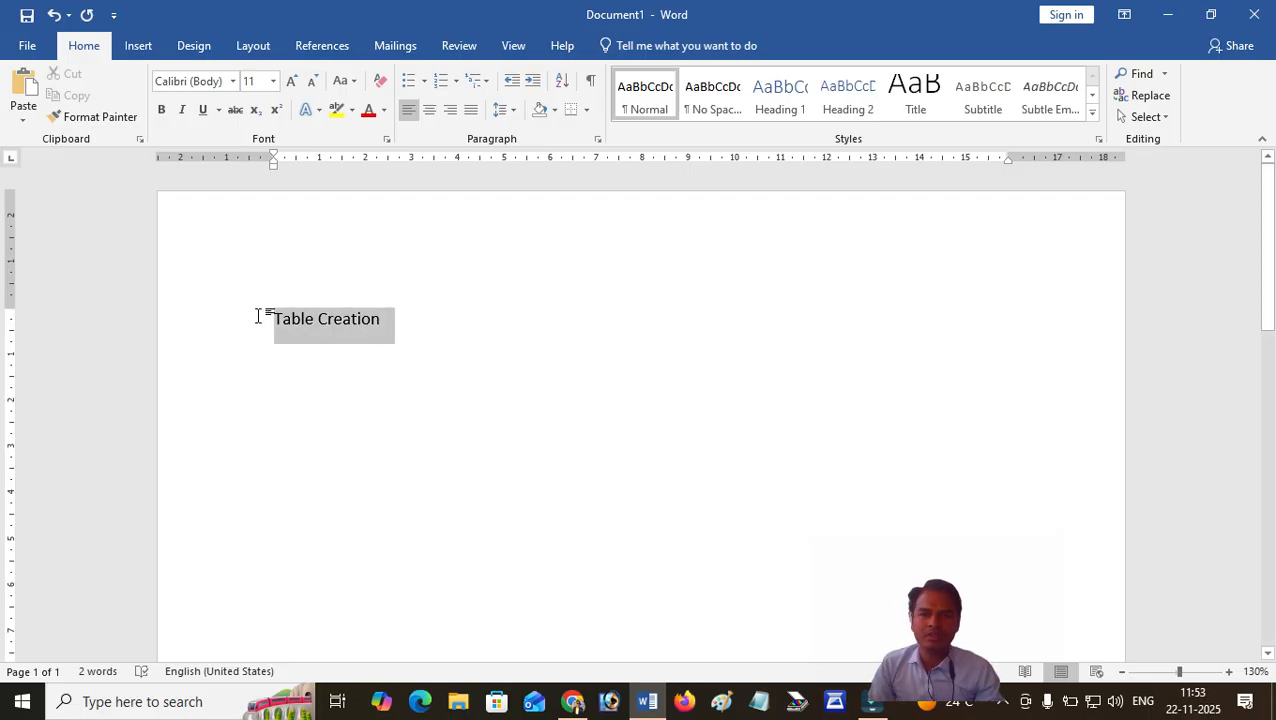
{"action": "left_click", "coordinate": [399, 331]}
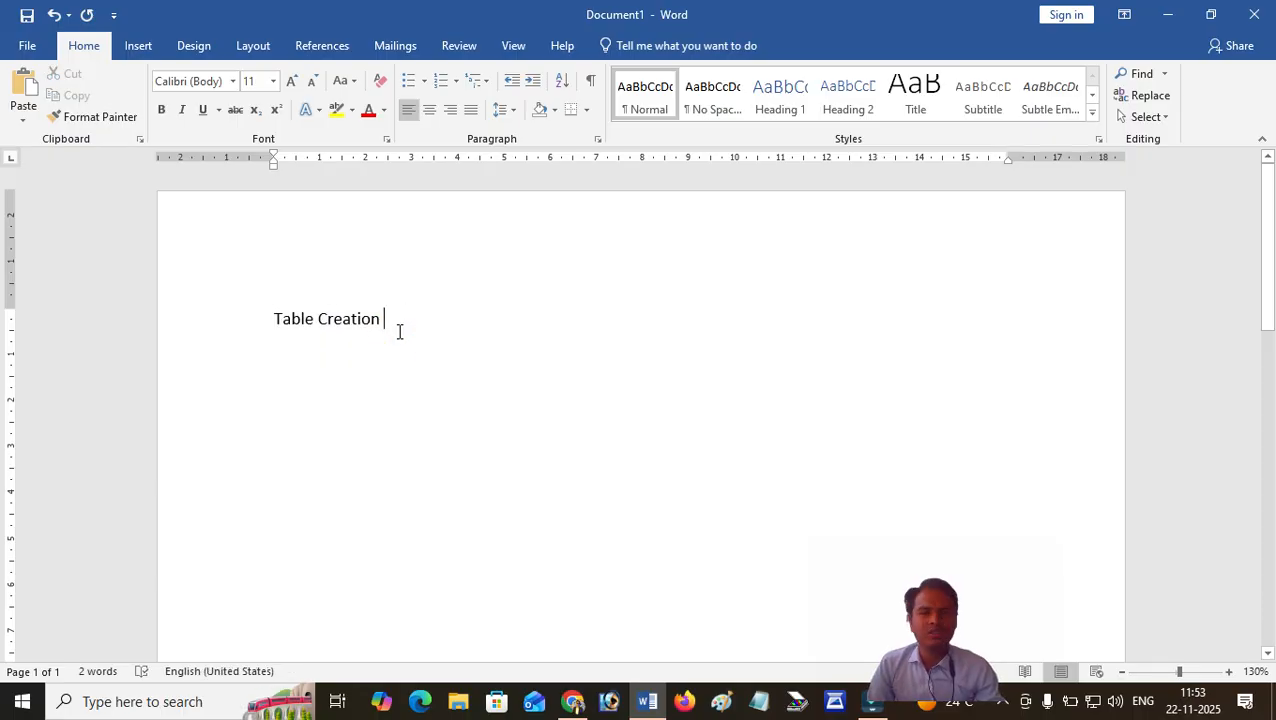
{"action": "key", "text": "Return"}
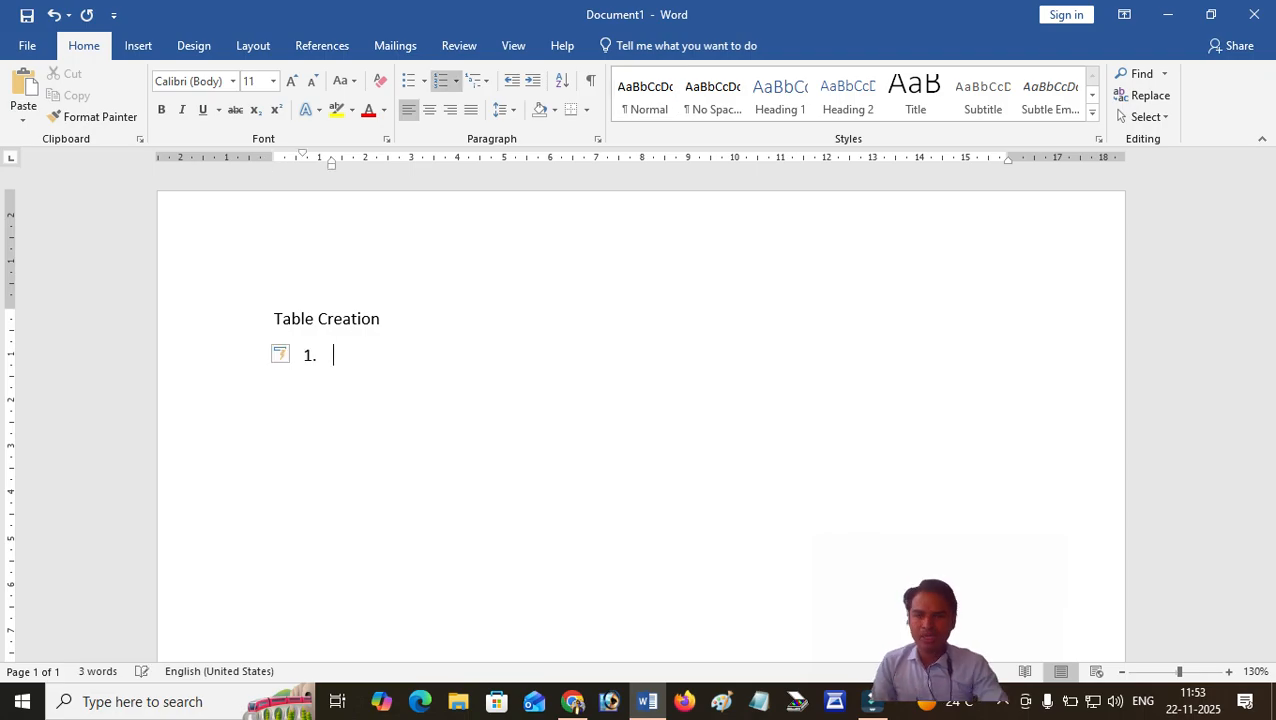
Remove the empty numbered item below the heading, leaving a plain blank line.
{"action": "left_click", "coordinate": [363, 354]}
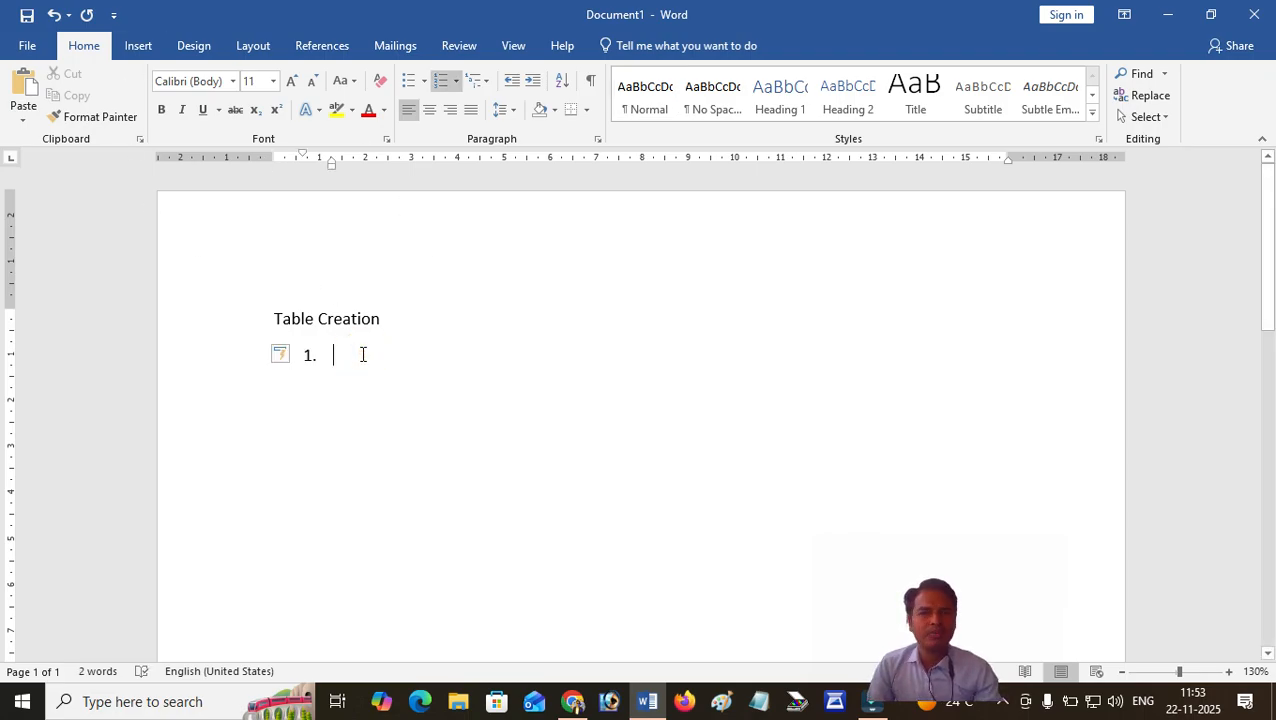
{"action": "left_click", "coordinate": [139, 46]}
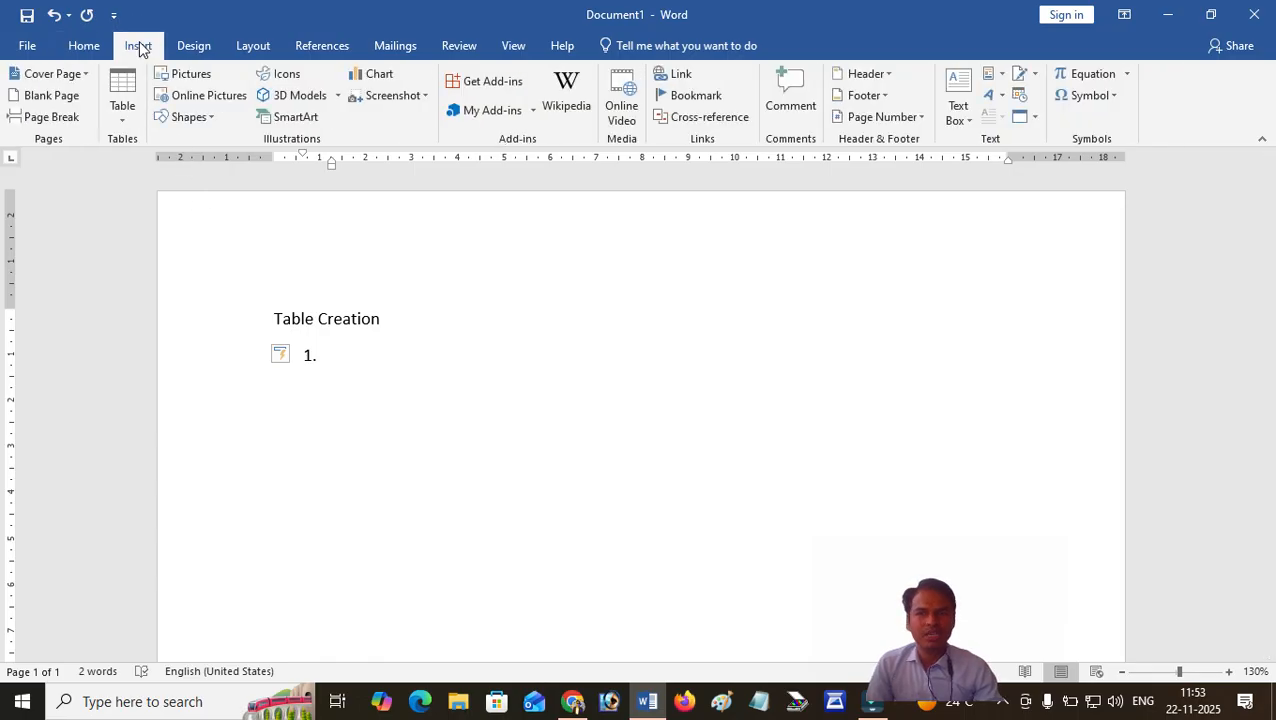
{"action": "left_click", "coordinate": [127, 123]}
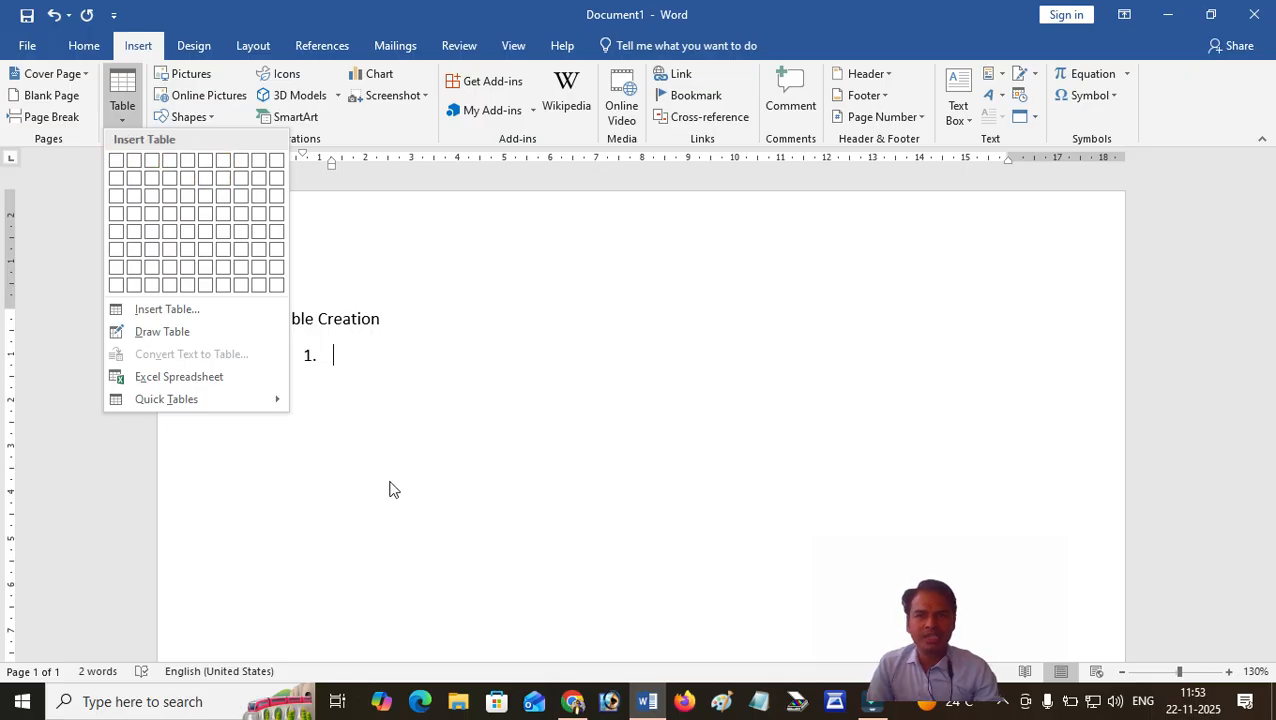
{"action": "left_click", "coordinate": [353, 413]}
{"action": "key", "text": "BackSpace"}
{"action": "key", "text": "BackSpace"}
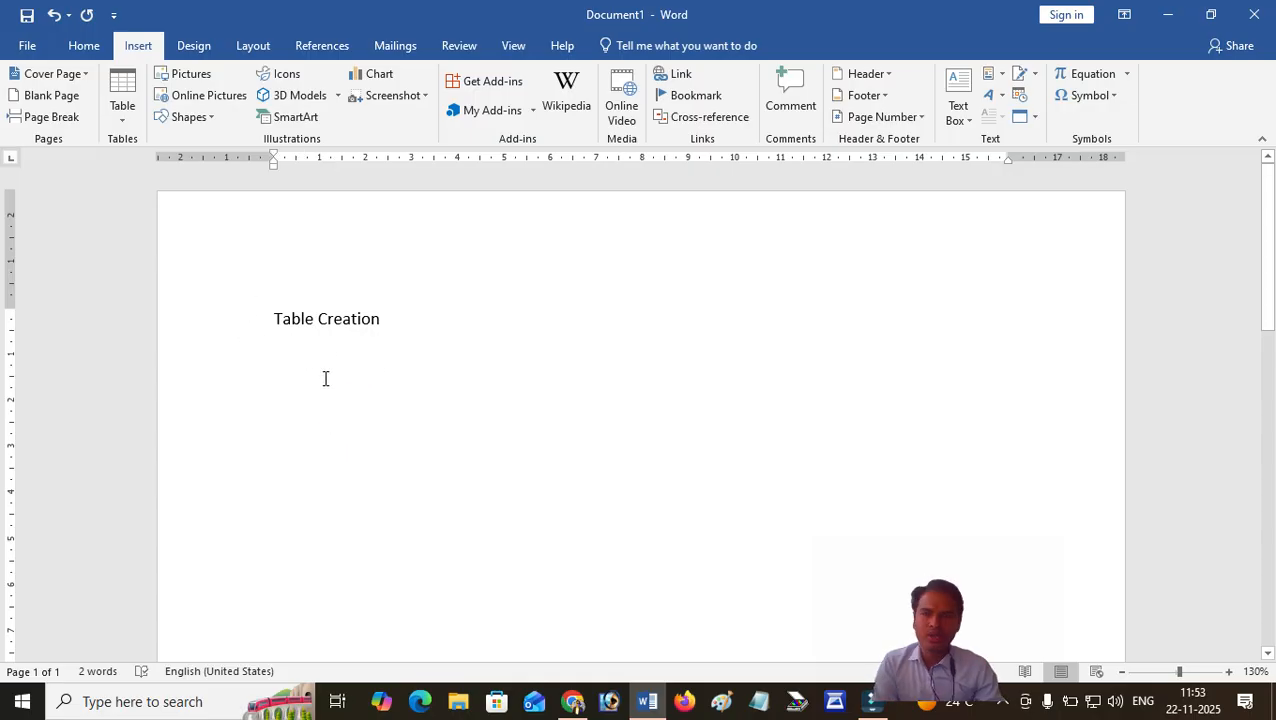
Insert a table with 5 columns and 6 rows below the heading and place the cursor in its first cell.
{"action": "left_click", "coordinate": [121, 110]}
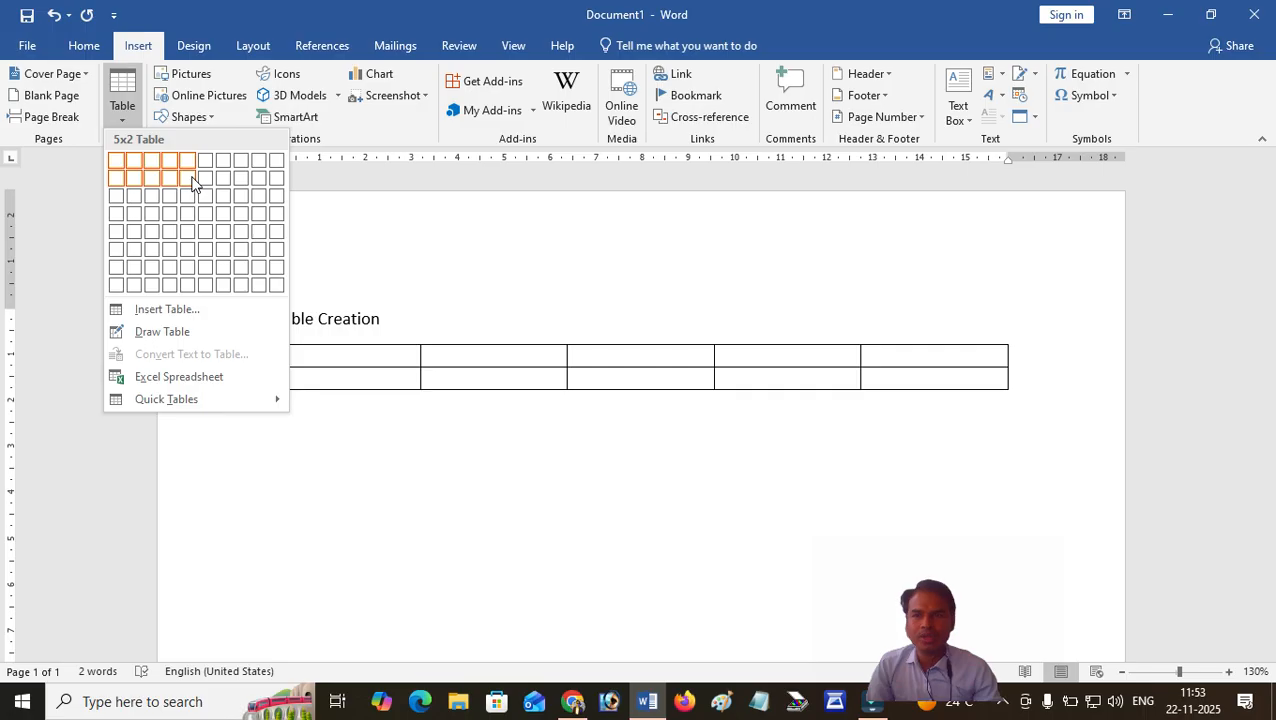
{"action": "left_click", "coordinate": [186, 252]}
{"action": "left_click", "coordinate": [329, 354]}
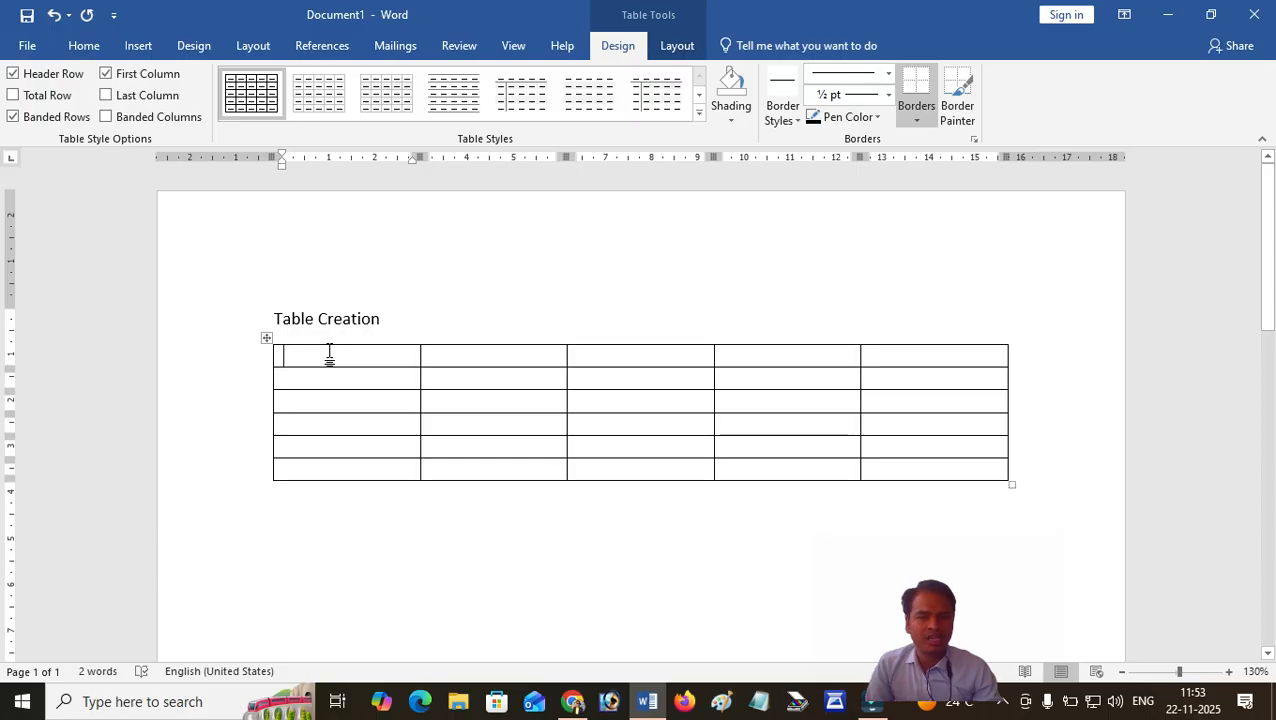
{"action": "left_click", "coordinate": [348, 351]}
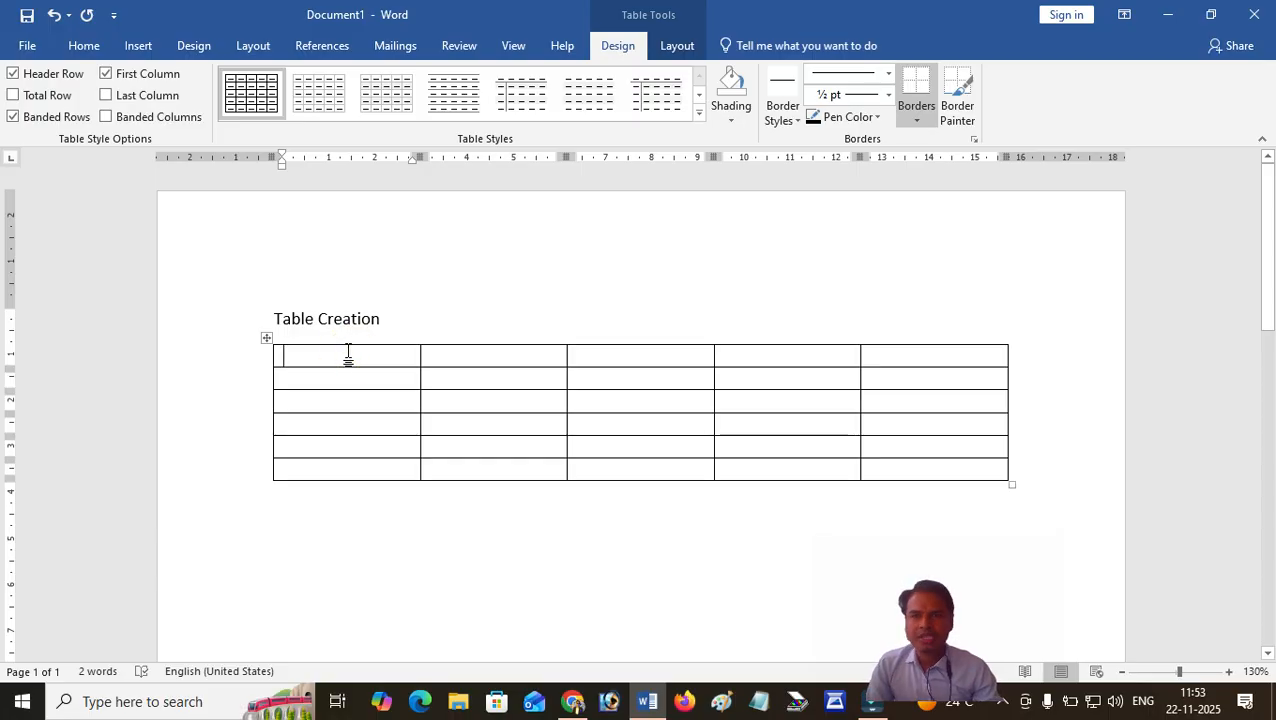
Move the cursor across the table's first row and down its first column, returning to the first cell.
{"action": "scroll", "coordinate": [309, 323], "scroll_direction": "down", "scroll_amount": 1}
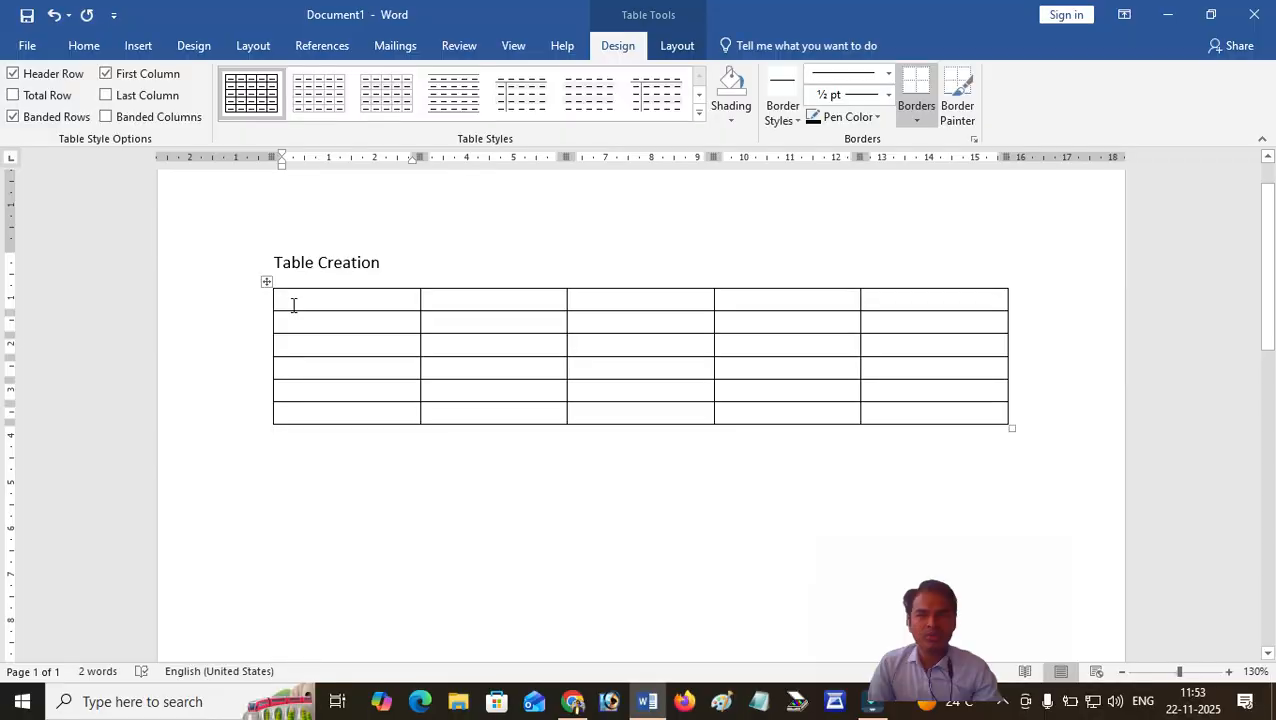
{"action": "left_click", "coordinate": [321, 294]}
{"action": "key", "text": "Right"}
{"action": "key", "text": "Right"}
{"action": "key", "text": "Right"}
{"action": "key", "text": "Right"}
{"action": "key", "text": "Right"}
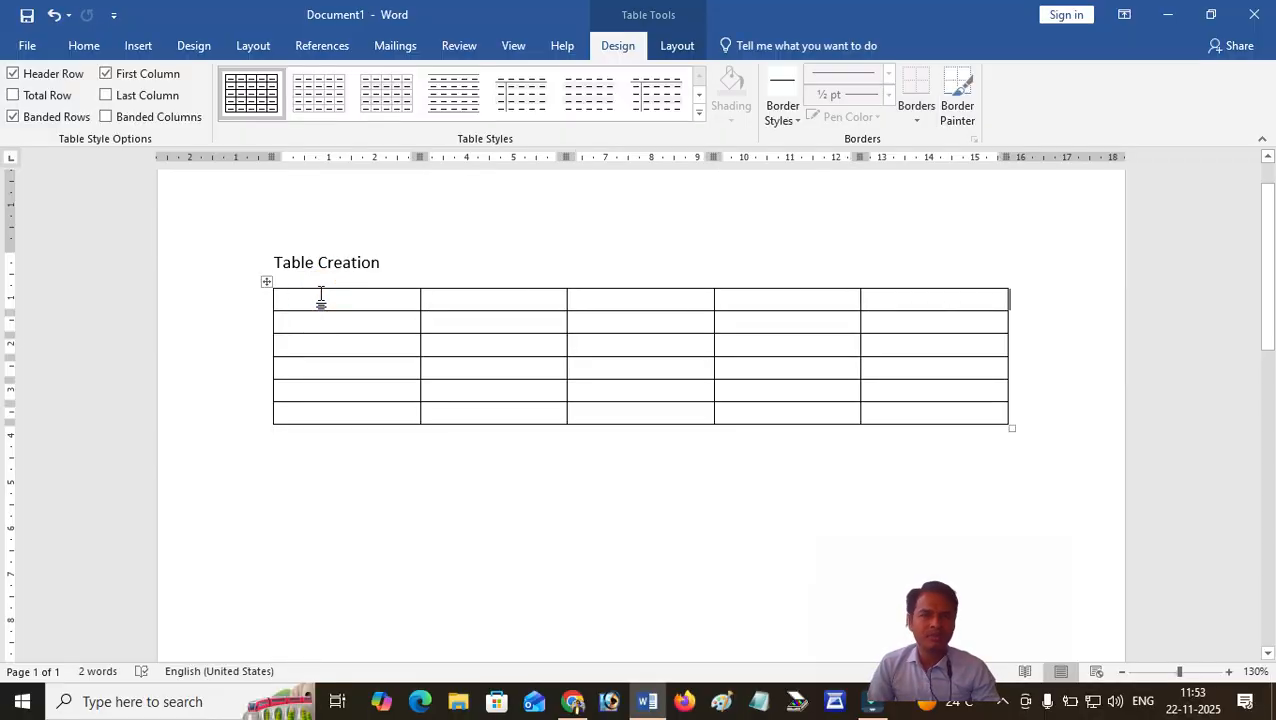
{"action": "key", "text": "Left"}
{"action": "key", "text": "Left"}
{"action": "key", "text": "Left"}
{"action": "key", "text": "Left"}
{"action": "key", "text": "Left"}
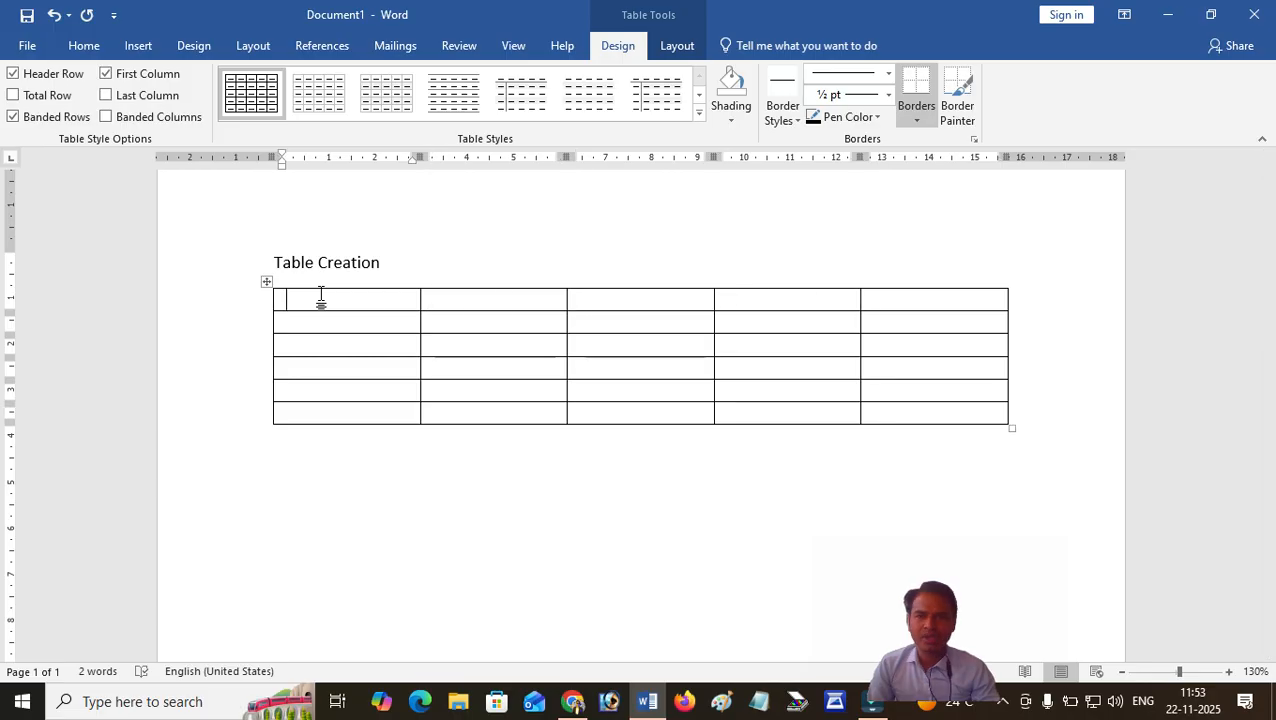
{"action": "key", "text": "Down"}
{"action": "key", "text": "Down"}
{"action": "key", "text": "Down"}
{"action": "key", "text": "Down"}
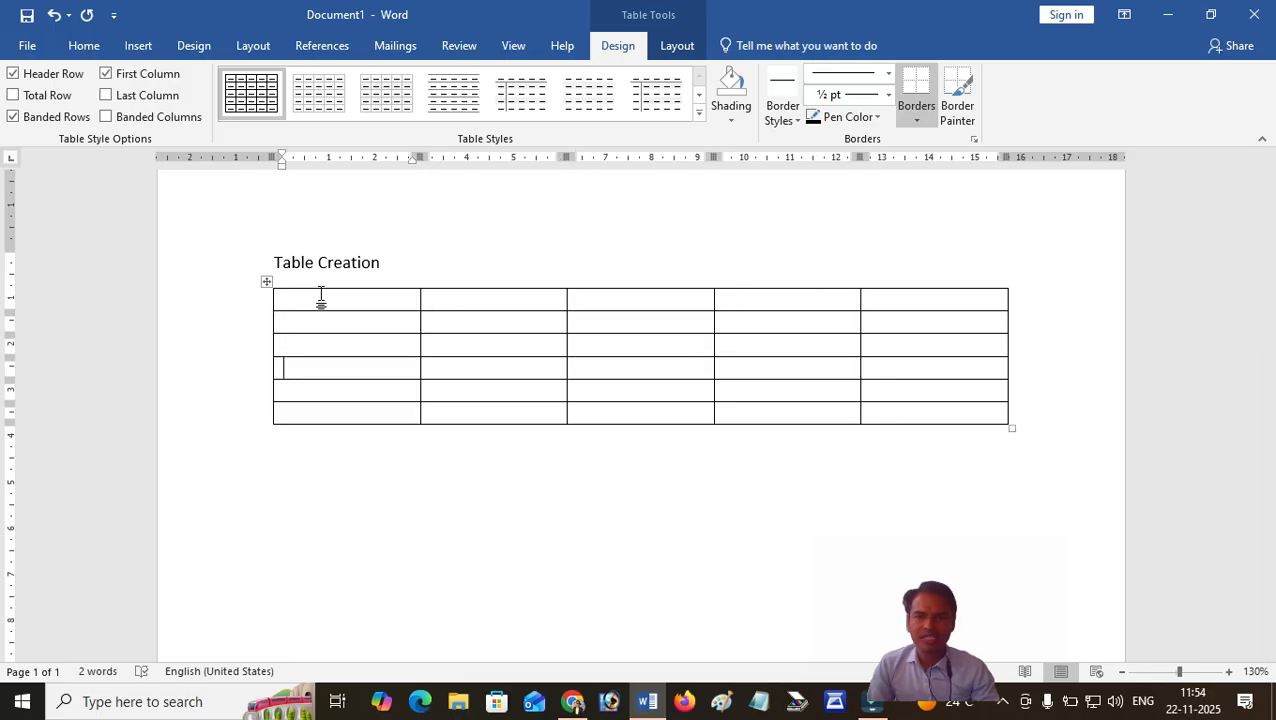
{"action": "key", "text": "Up"}
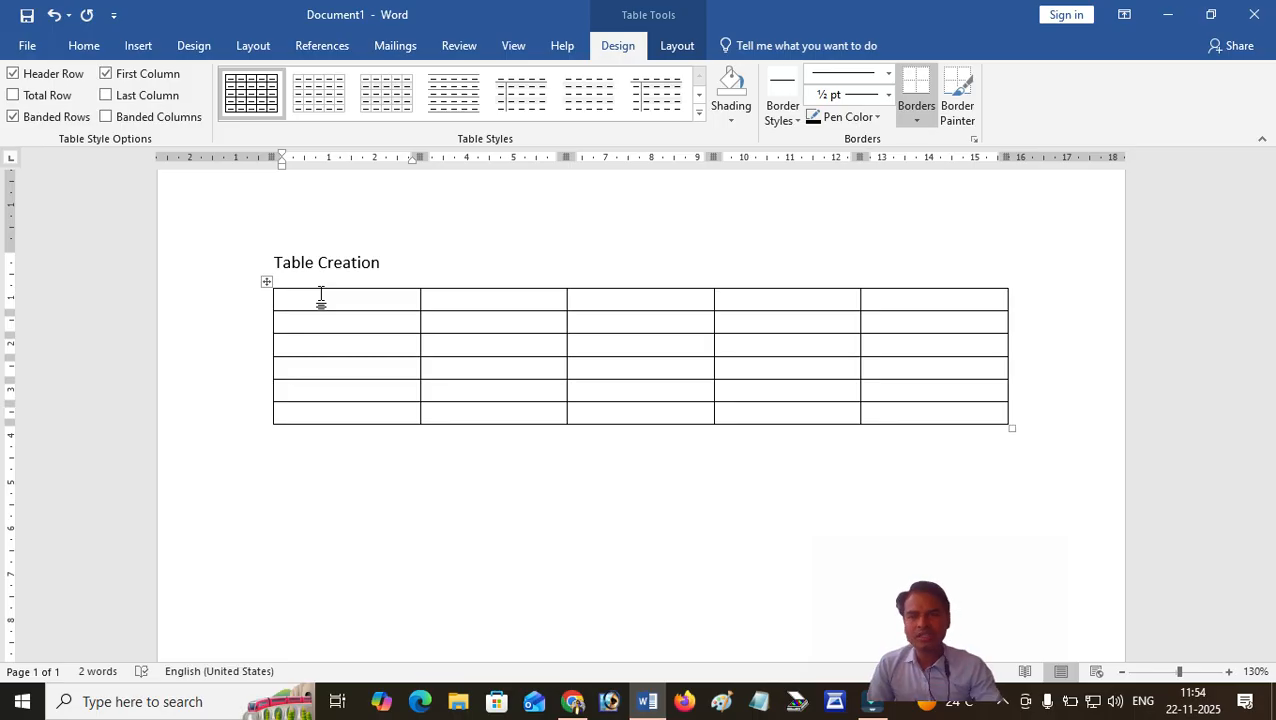
Add two line breaks in the table's first cell and remove them again.
{"action": "key", "text": "Return"}
{"action": "key", "text": "Return"}
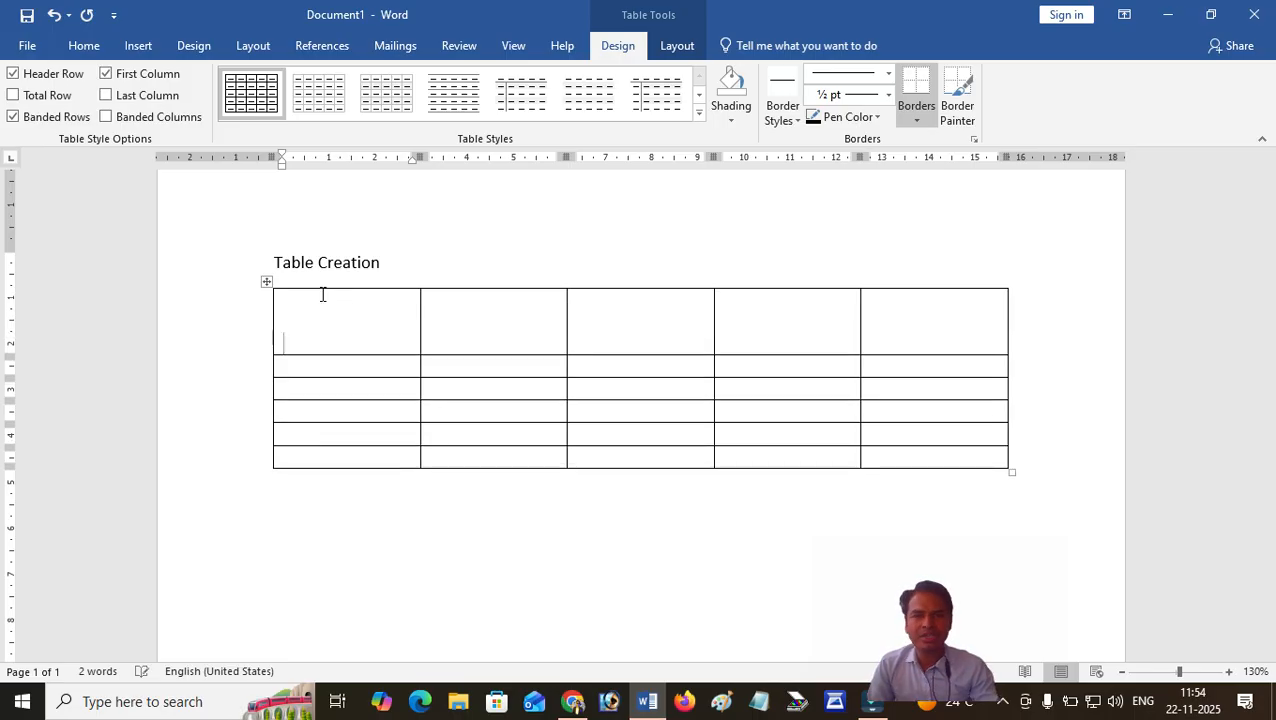
{"action": "key", "text": "BackSpace"}
{"action": "key", "text": "BackSpace"}
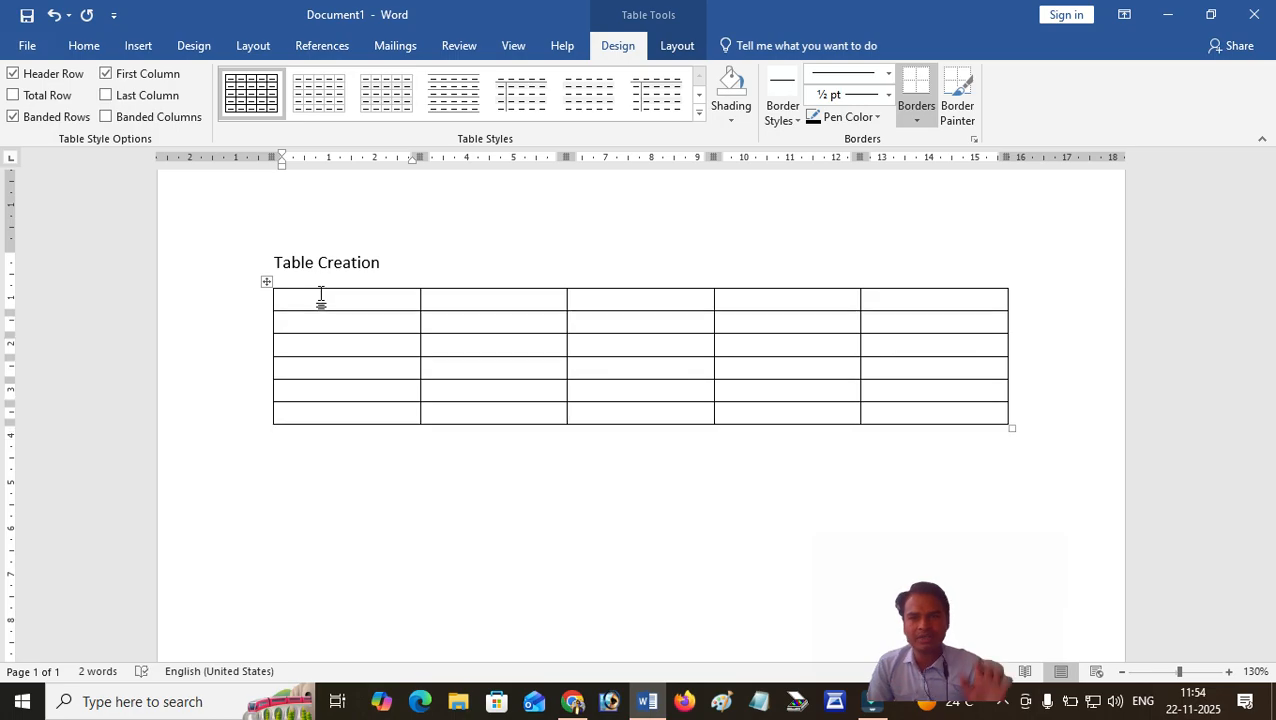
Enter the column header "S.no." in the table's first cell.
{"action": "scroll", "coordinate": [919, 383], "scroll_direction": "up", "scroll_amount": 2}
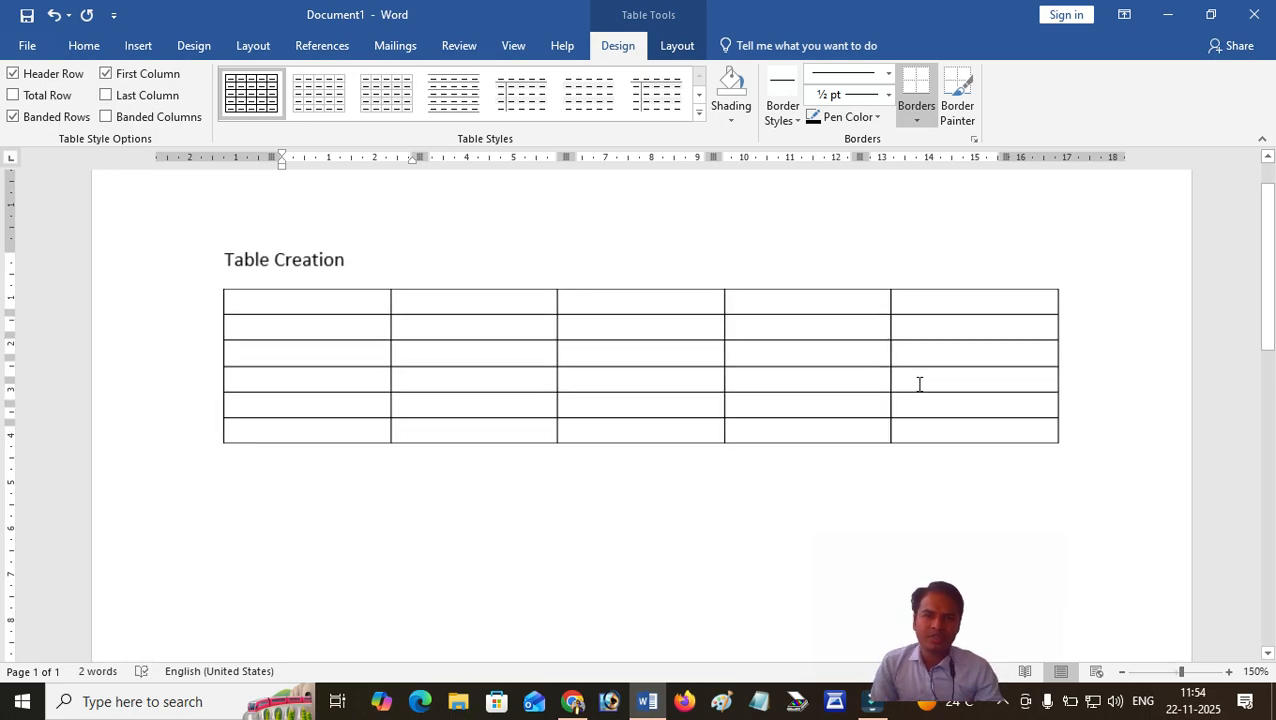
{"action": "scroll", "coordinate": [919, 383], "scroll_direction": "up", "scroll_amount": 3}
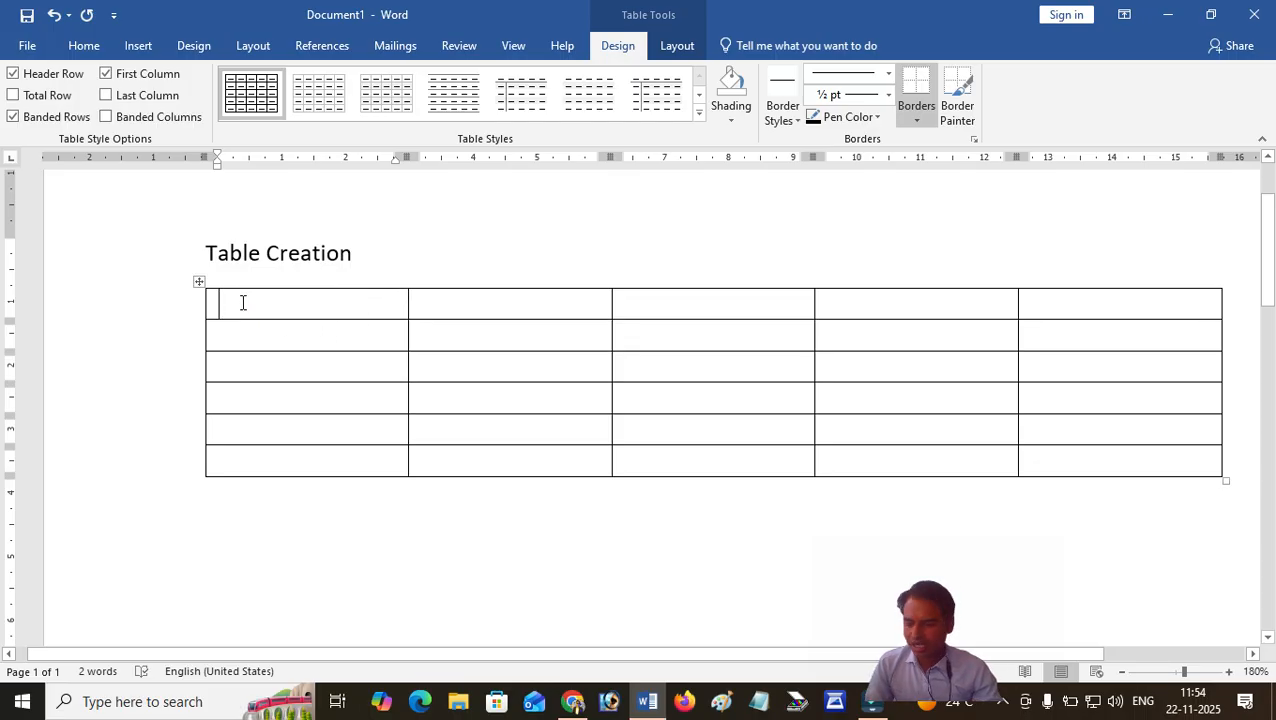
{"action": "type", "text": "S"}
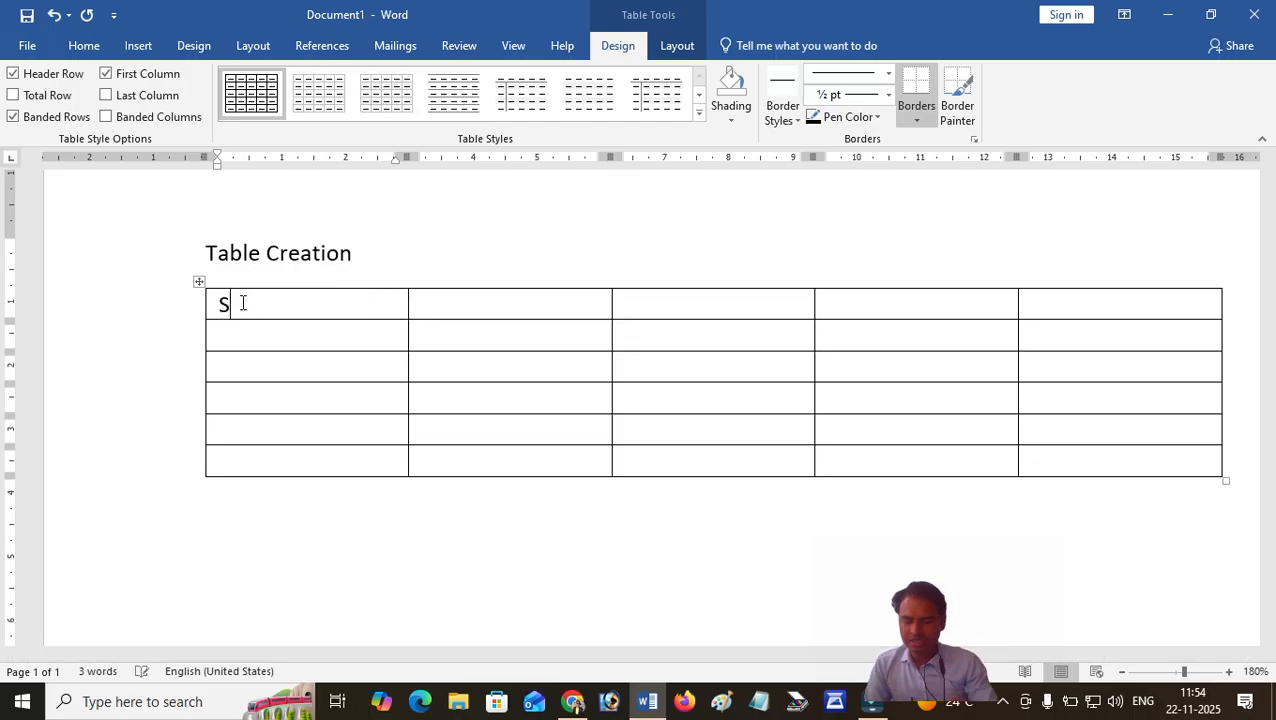
{"action": "key", "text": "BackSpace"}
{"action": "type", "text": "S.no."}
{"action": "key", "text": "Tab"}
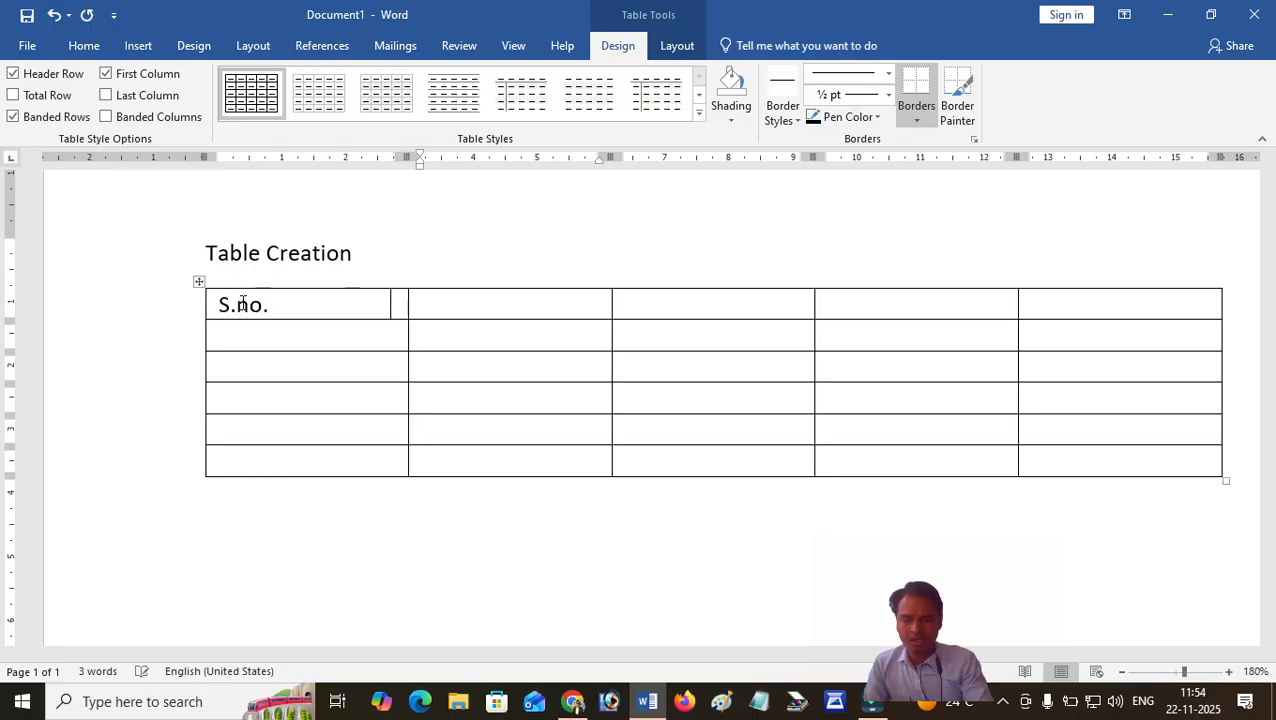
Enter the header "Student Name" in the second column of the table's first row.
{"action": "type", "text": "Studen"}
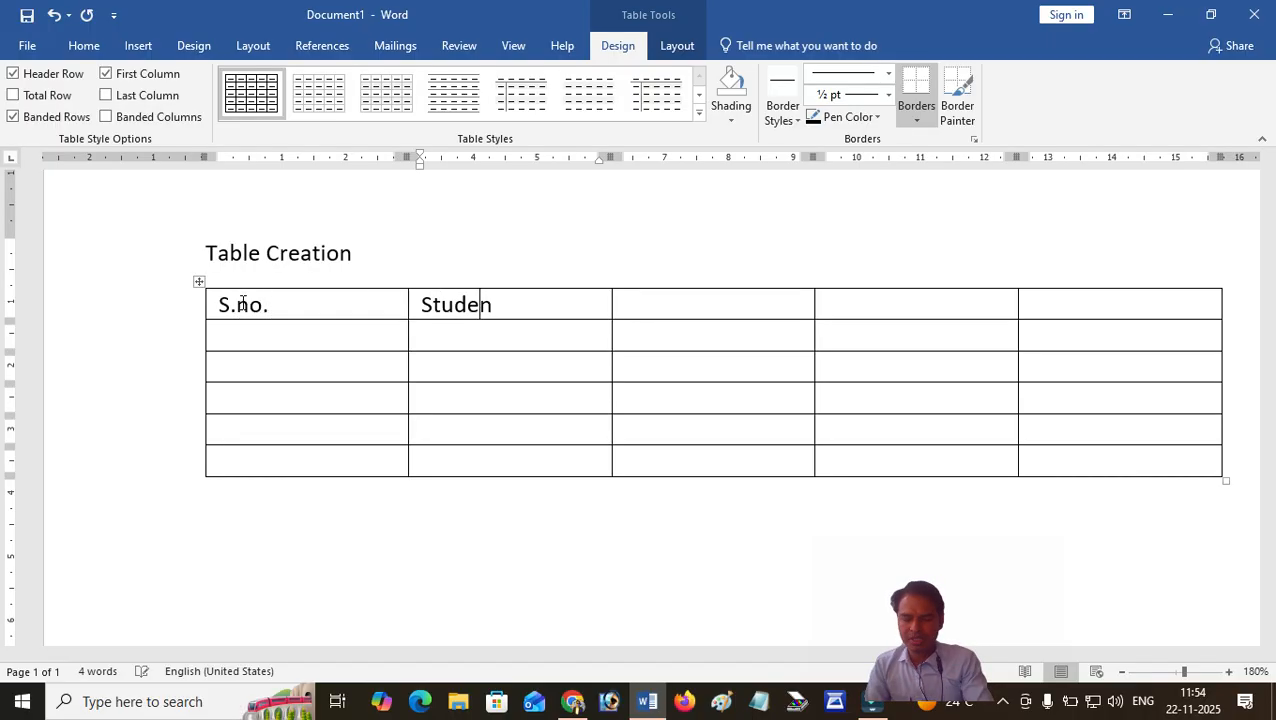
{"action": "type", "text": "t NAmr"}
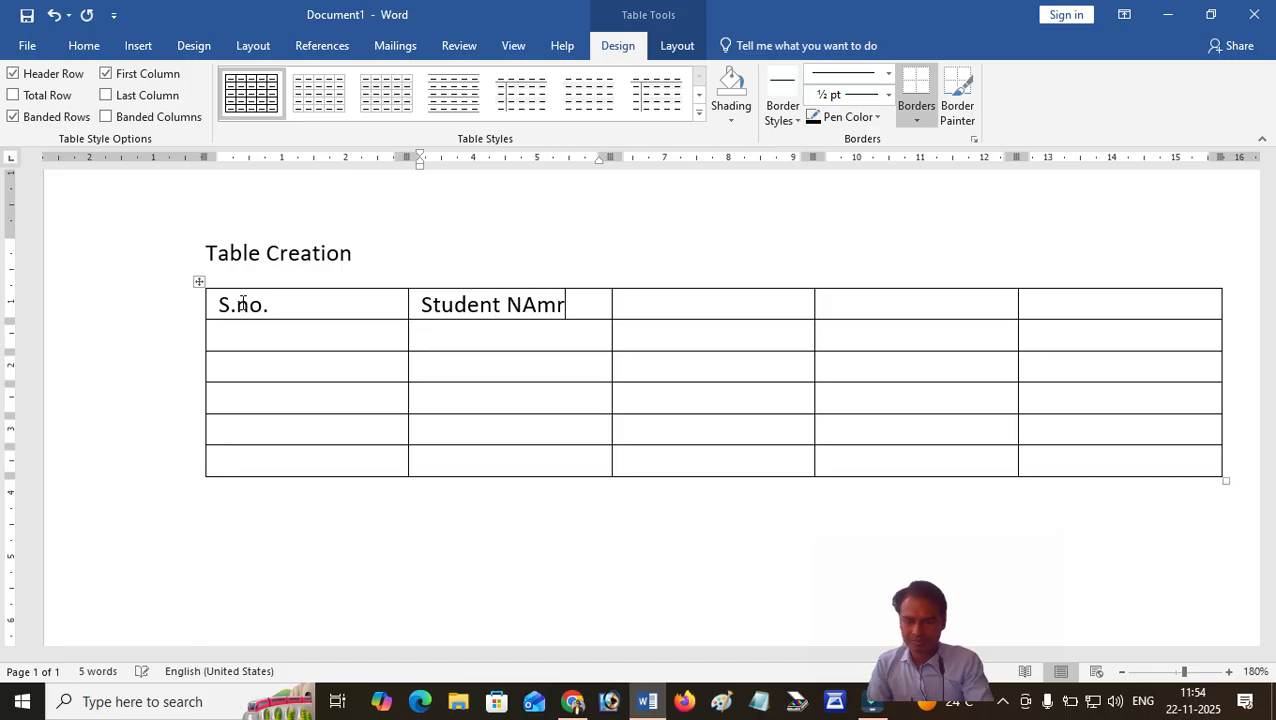
{"action": "key", "text": "BackSpace"}
{"action": "key", "text": "BackSpace"}
{"action": "key", "text": "BackSpace"}
{"action": "type", "text": "ame"}
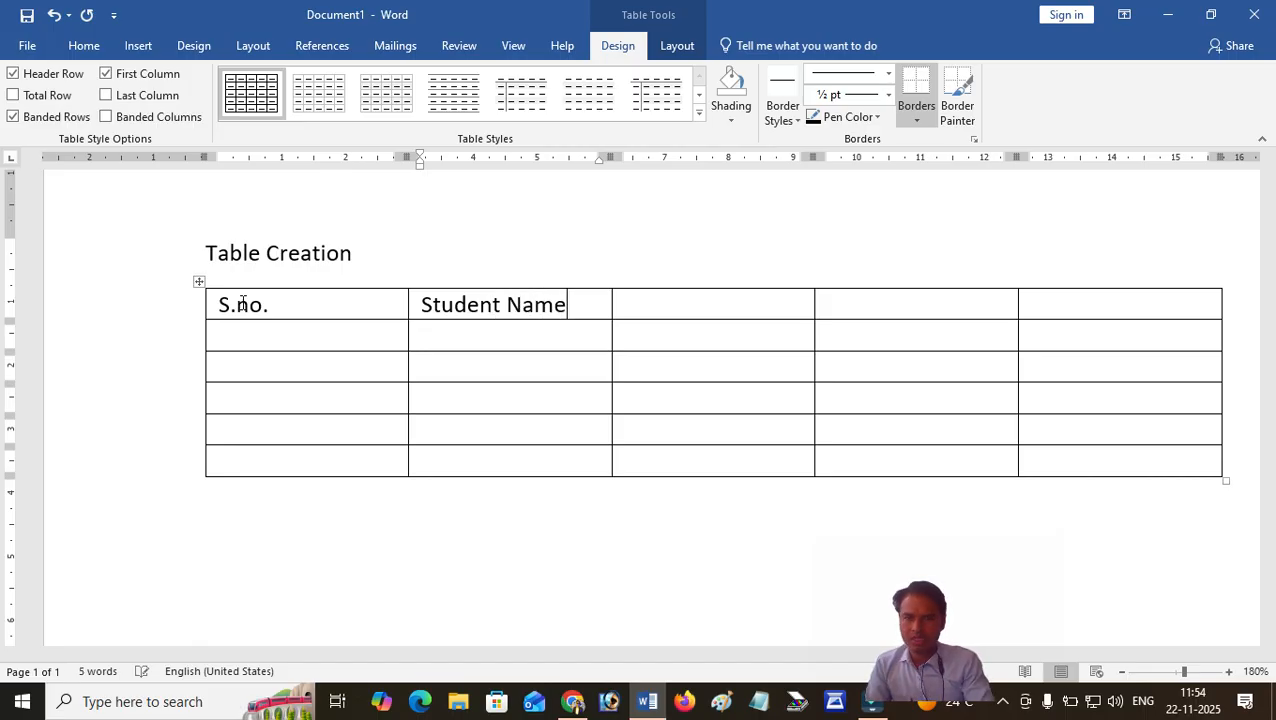
{"action": "key", "text": "Tab"}
Enter the headers "Father's Name" and "City" in the third and fourth columns of the first row.
{"action": "type", "text": "Fathe"}
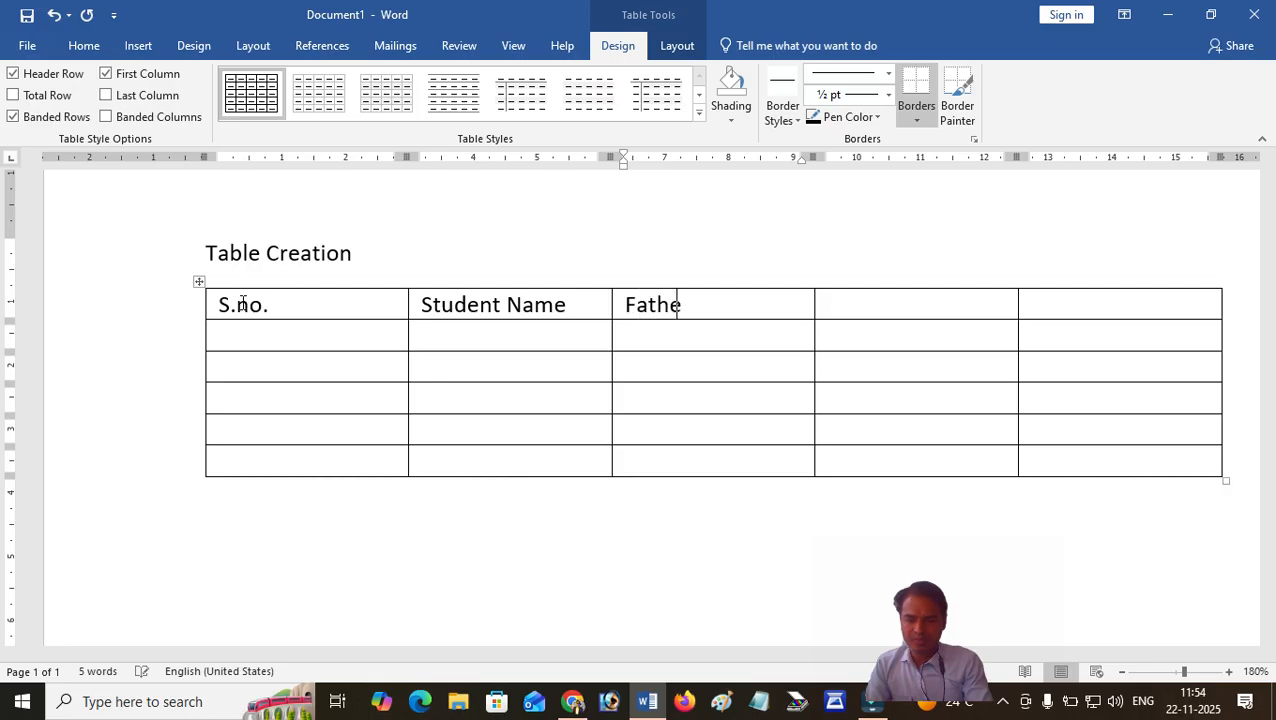
{"action": "type", "text": "r's "}
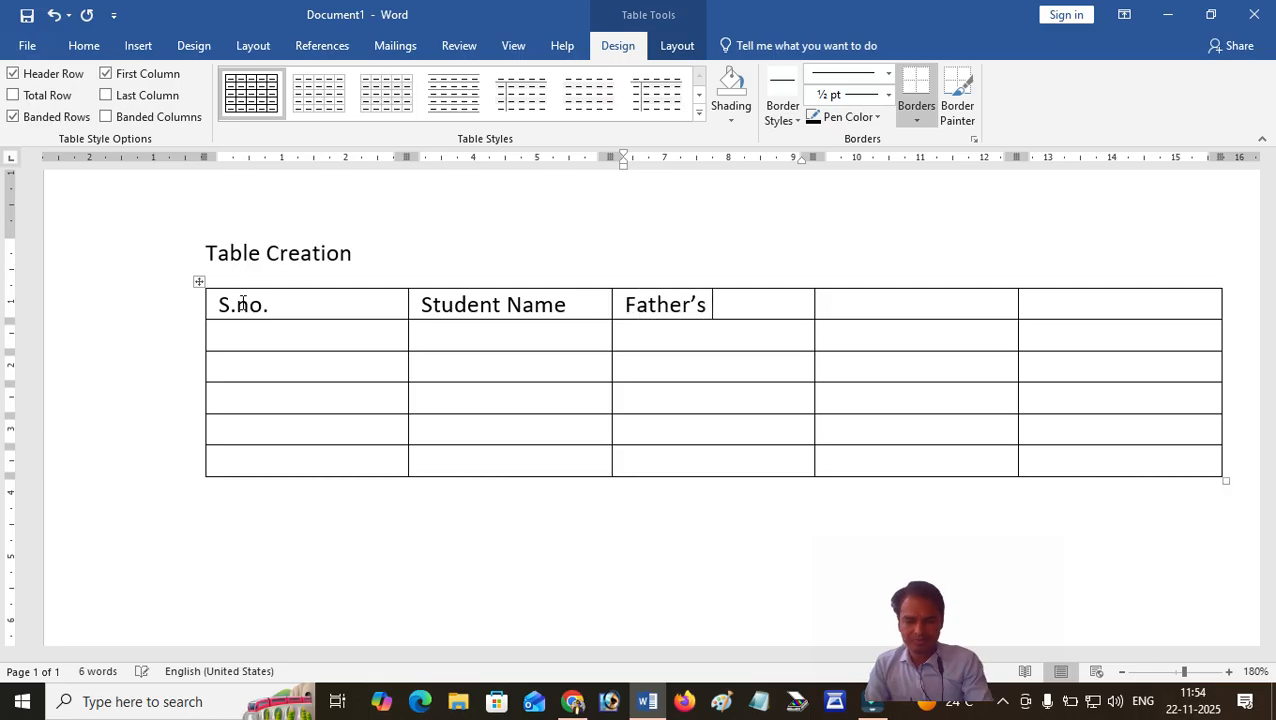
{"action": "type", "text": "Name"}
{"action": "key", "text": "Tab"}
{"action": "type", "text": "C"}
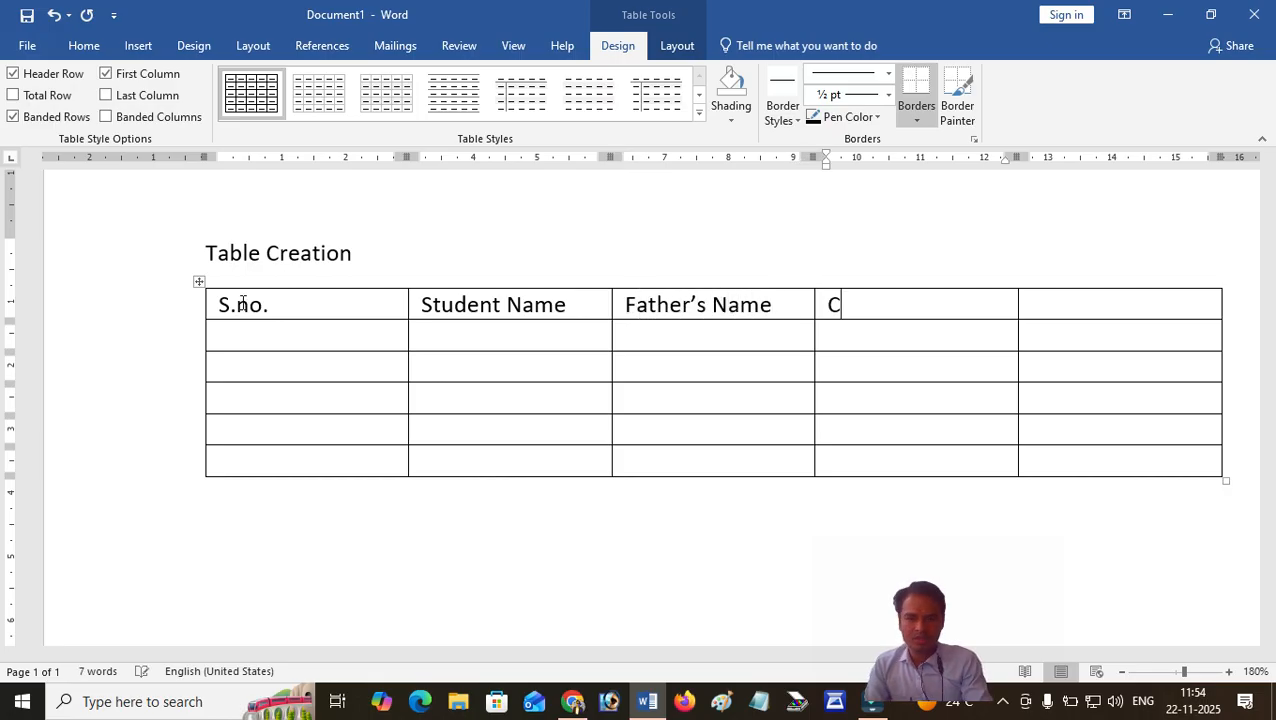
{"action": "type", "text": "ity"}
{"action": "key", "text": "Tab"}
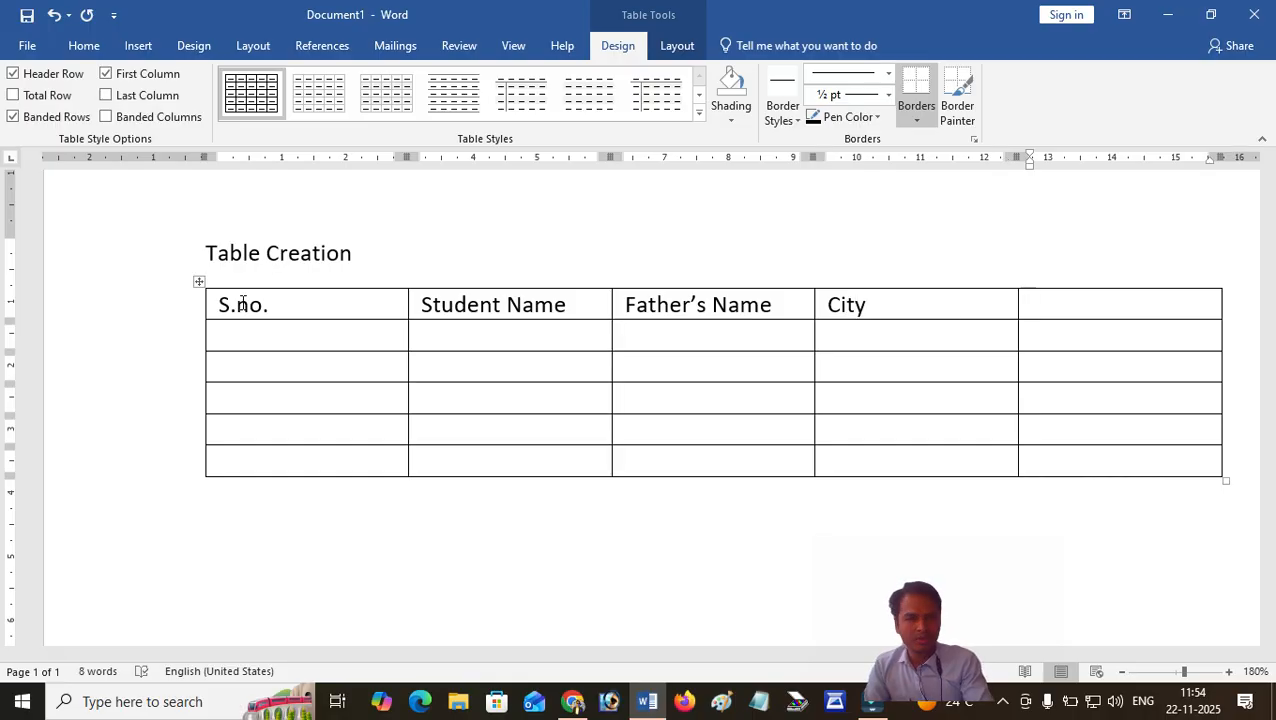
Enter the header "Class" in the fifth column of the first row.
{"action": "type", "text": "Pi"}
{"action": "key", "text": "BackSpace"}
{"action": "key", "text": "BackSpace"}
{"action": "type", "text": "Class"}
{"action": "key", "text": "Tab"}
Enter serial number 1, the student's name and the father's name in the first row below the headers.
{"action": "left_click", "coordinate": [238, 328]}
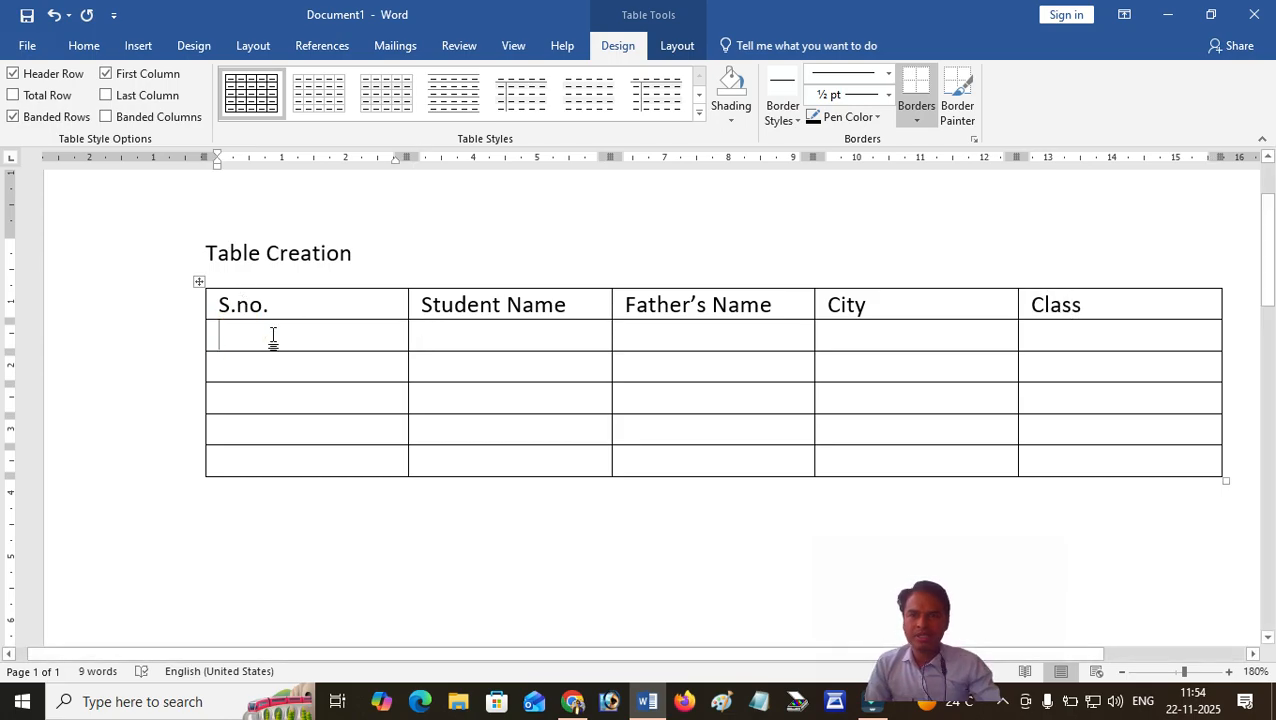
{"action": "type", "text": "1"}
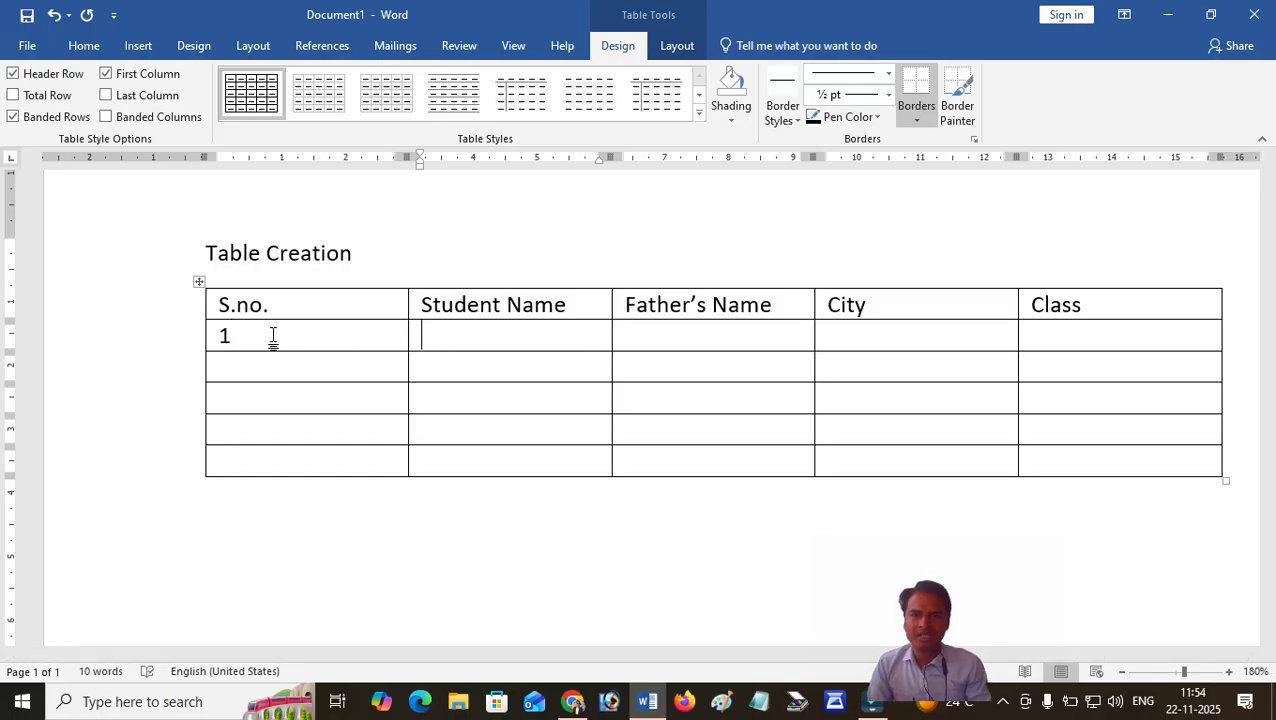
{"action": "type", "text": "Reena"}
{"action": "key", "text": "Tab"}
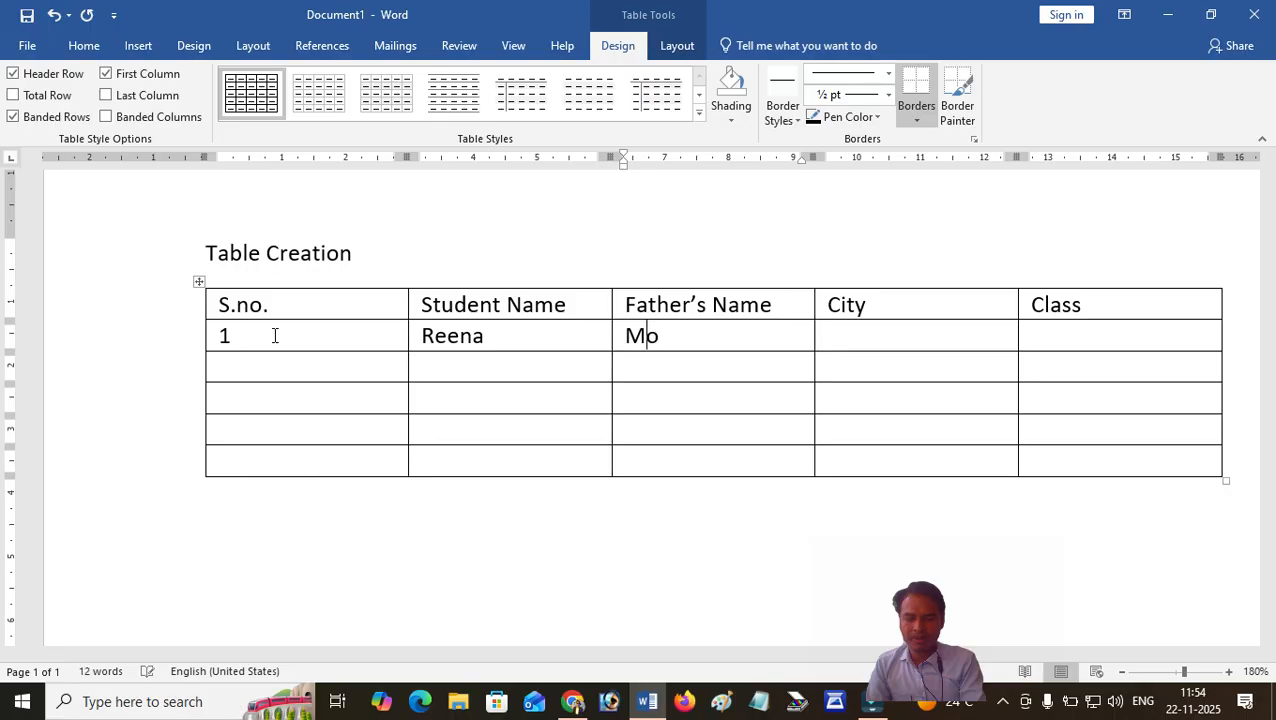
{"action": "key", "text": "Tab"}
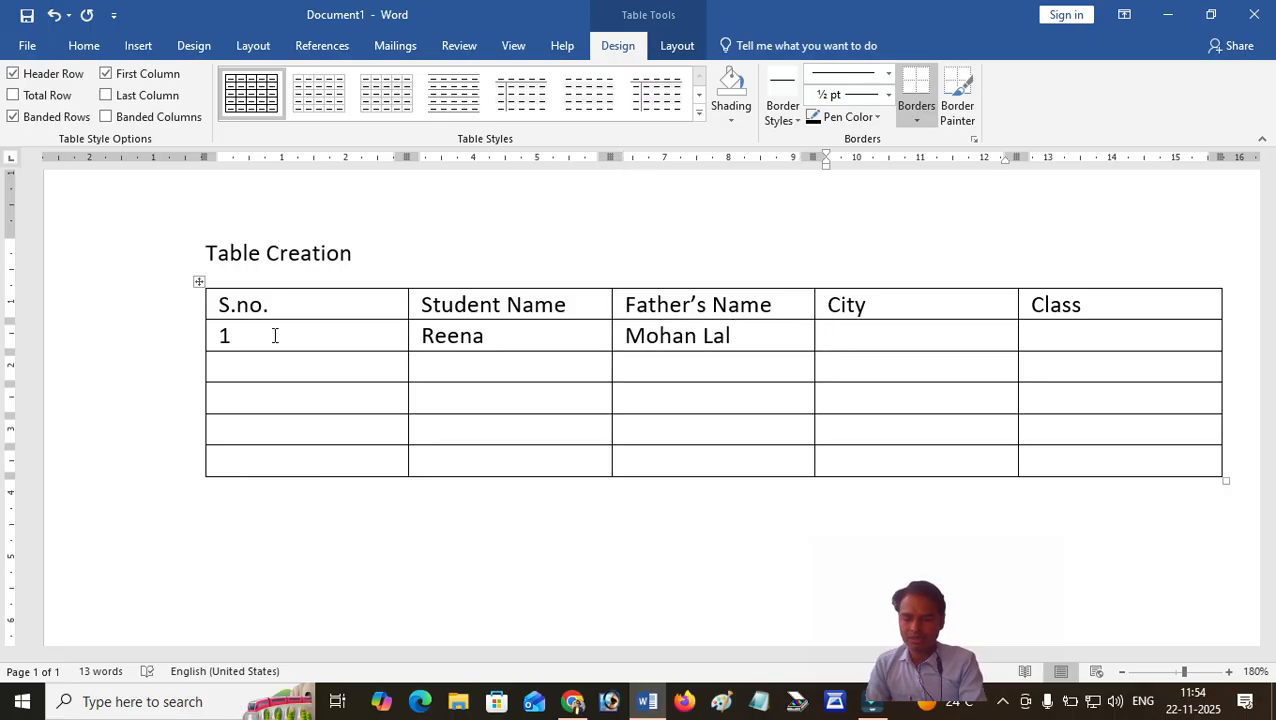
Complete the first student's row with the city "Jhalrapatan" and the class "2nd Year".
{"action": "type", "text": "Jhalrap"}
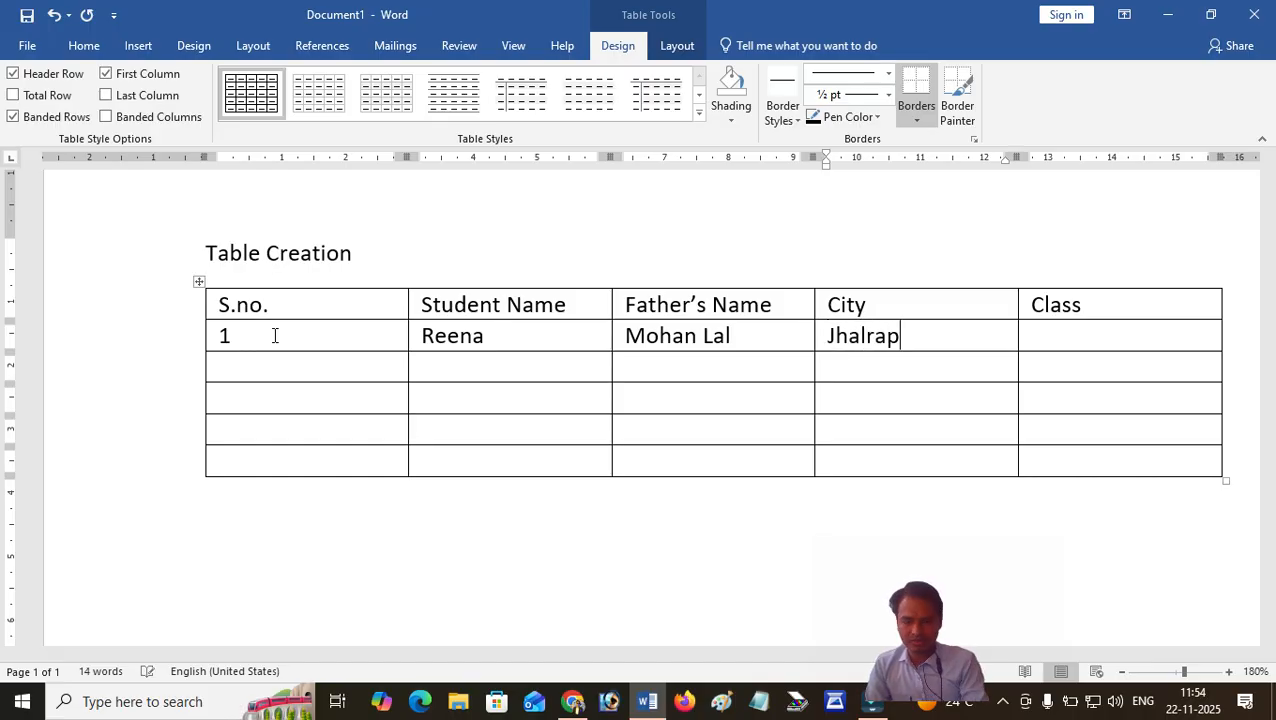
{"action": "type", "text": "atan"}
{"action": "key", "text": "Tab"}
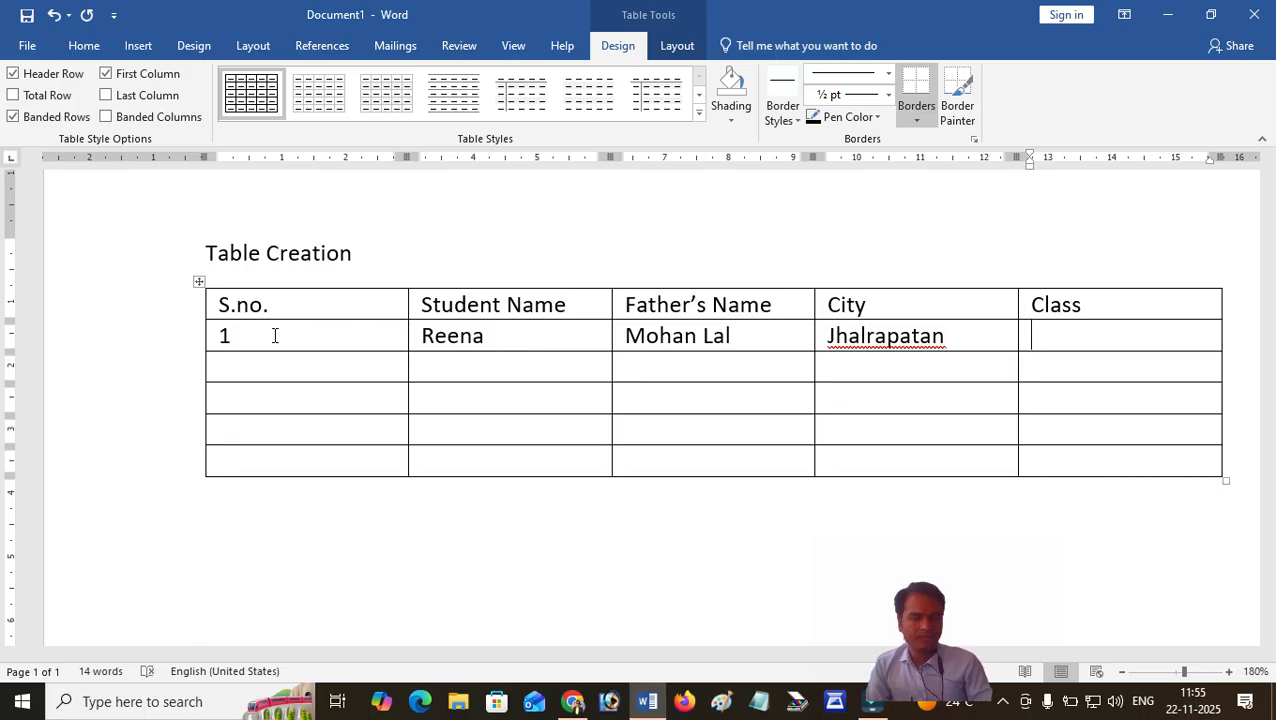
{"action": "type", "text": "2"}
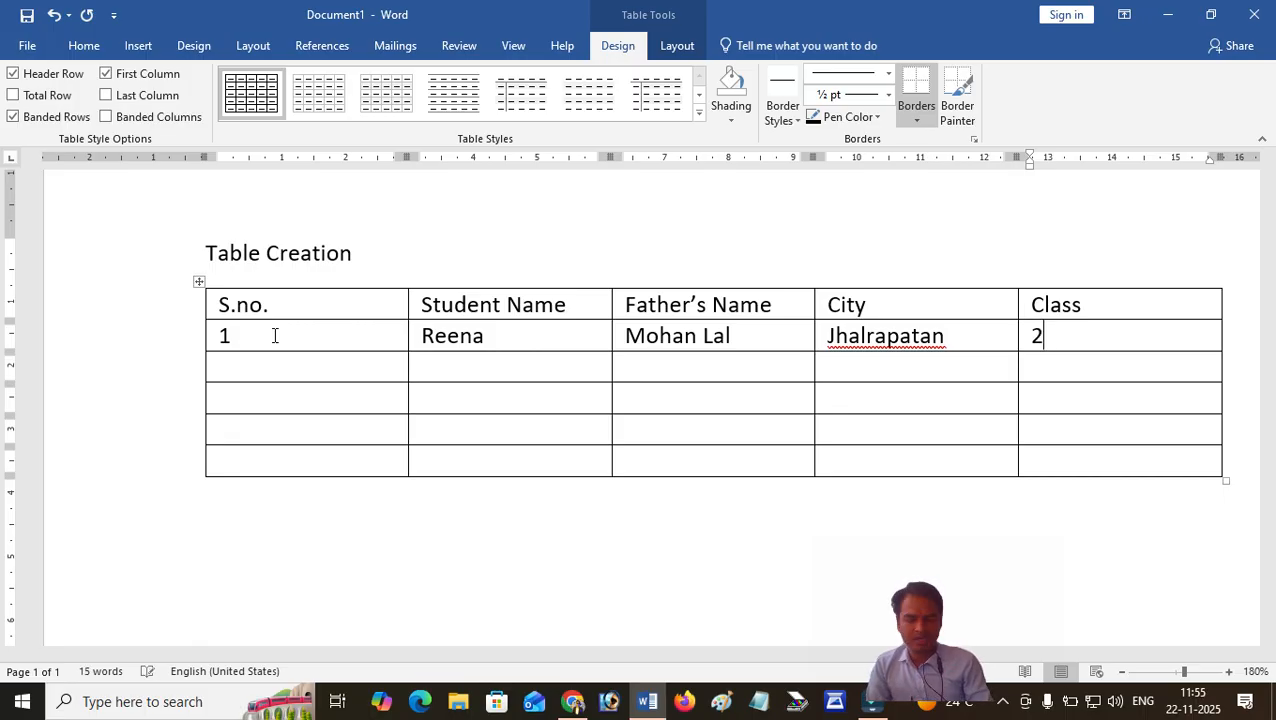
{"action": "type", "text": "nd Year"}
{"action": "key", "text": "Tab"}
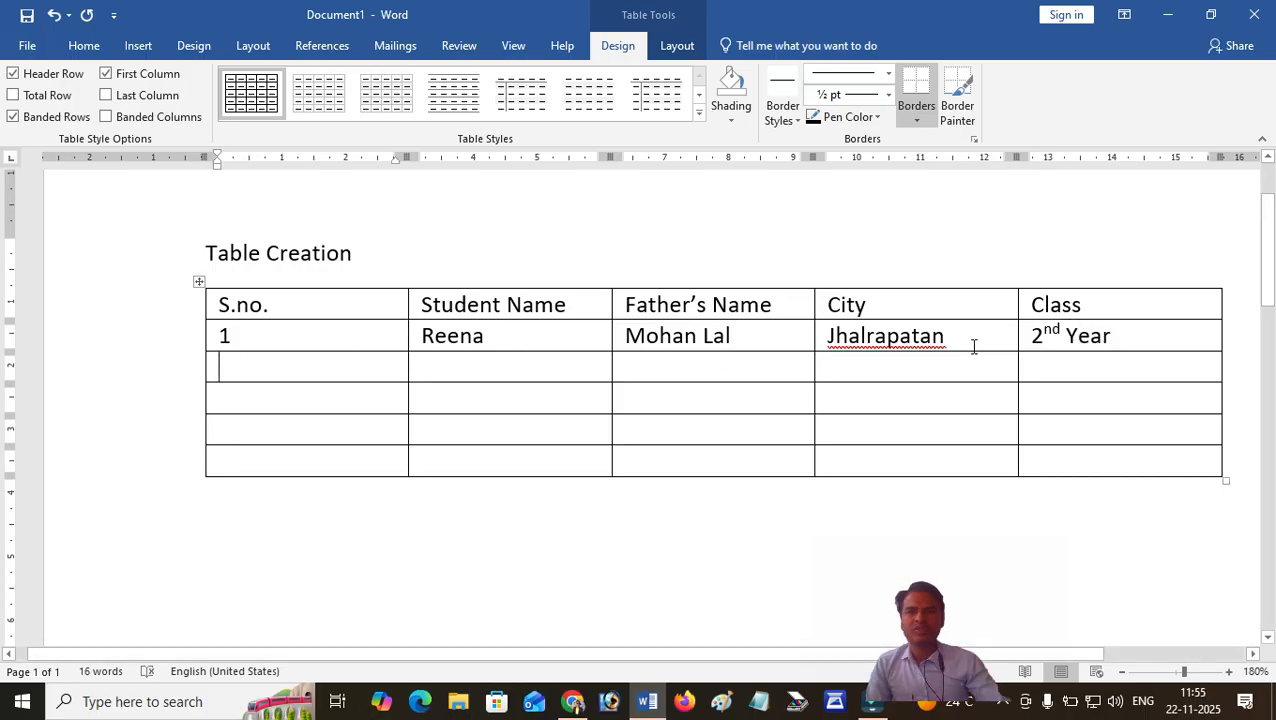
Narrow the S.no. column to just wider than its header text, shifting the other columns along with it.
{"action": "left_click", "coordinate": [300, 344]}
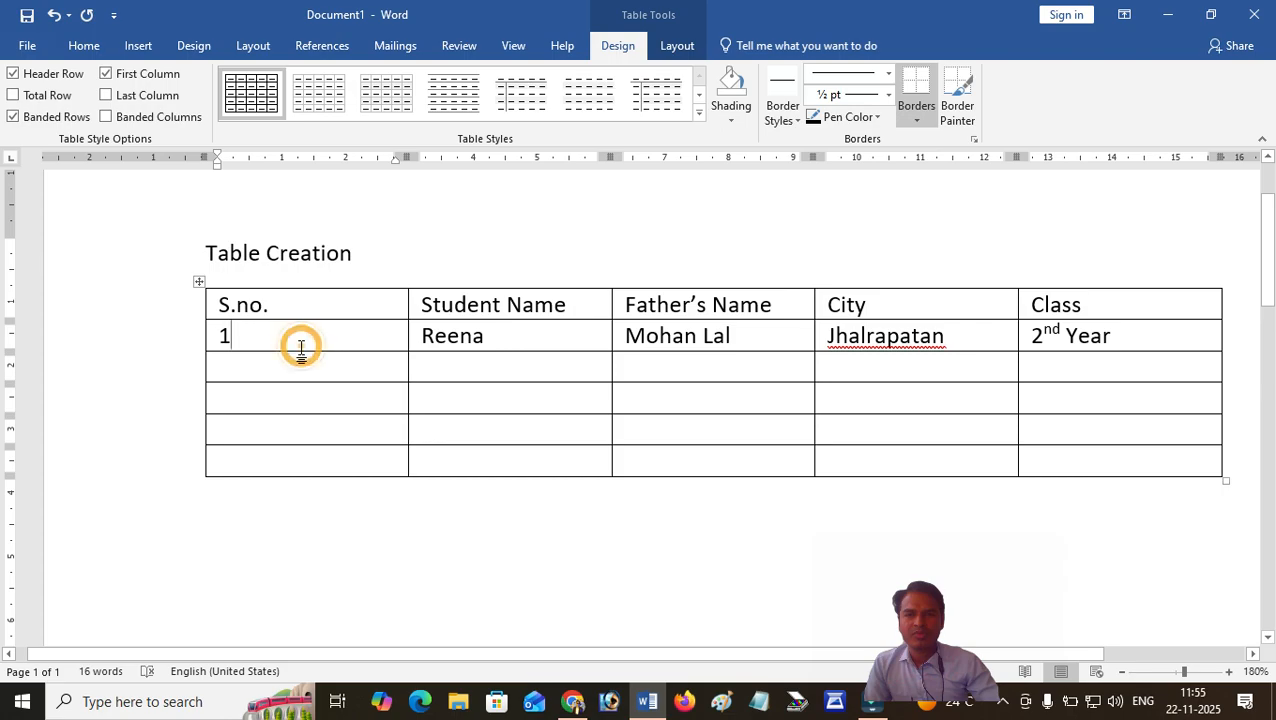
{"action": "left_click", "coordinate": [312, 306]}
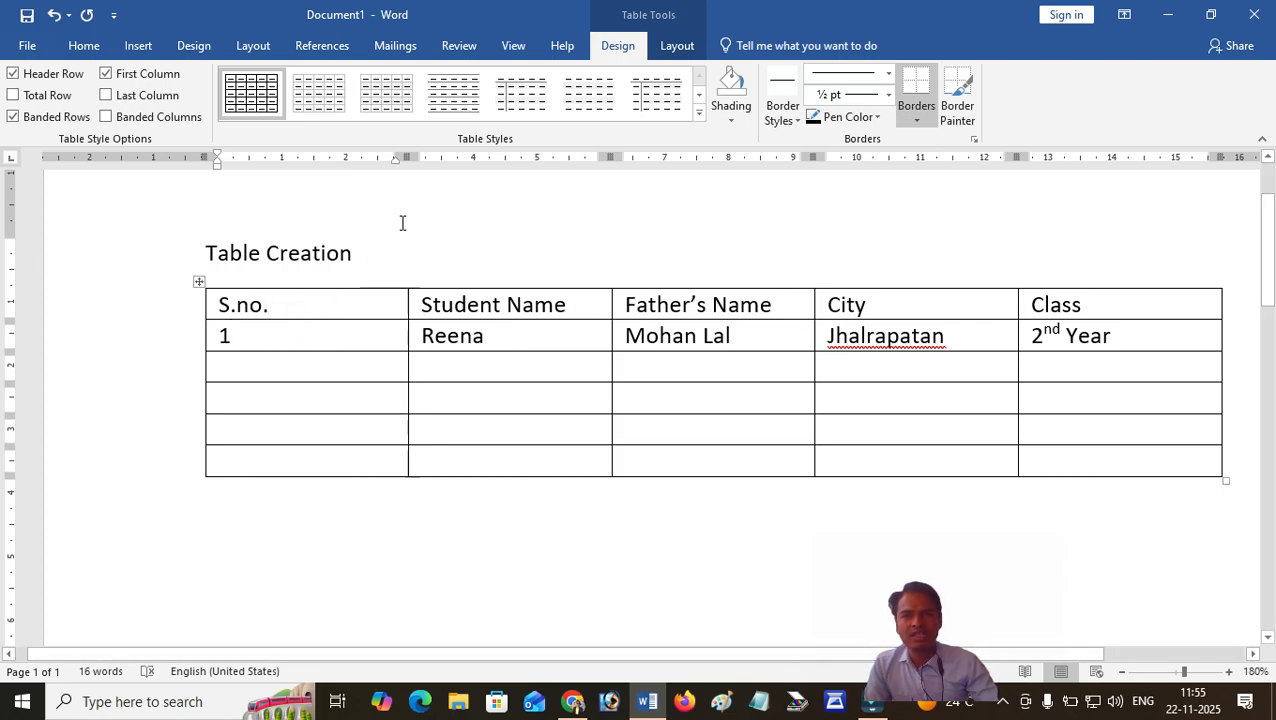
{"action": "left_click_drag", "start_coordinate": [400, 155], "coordinate": [293, 157]}
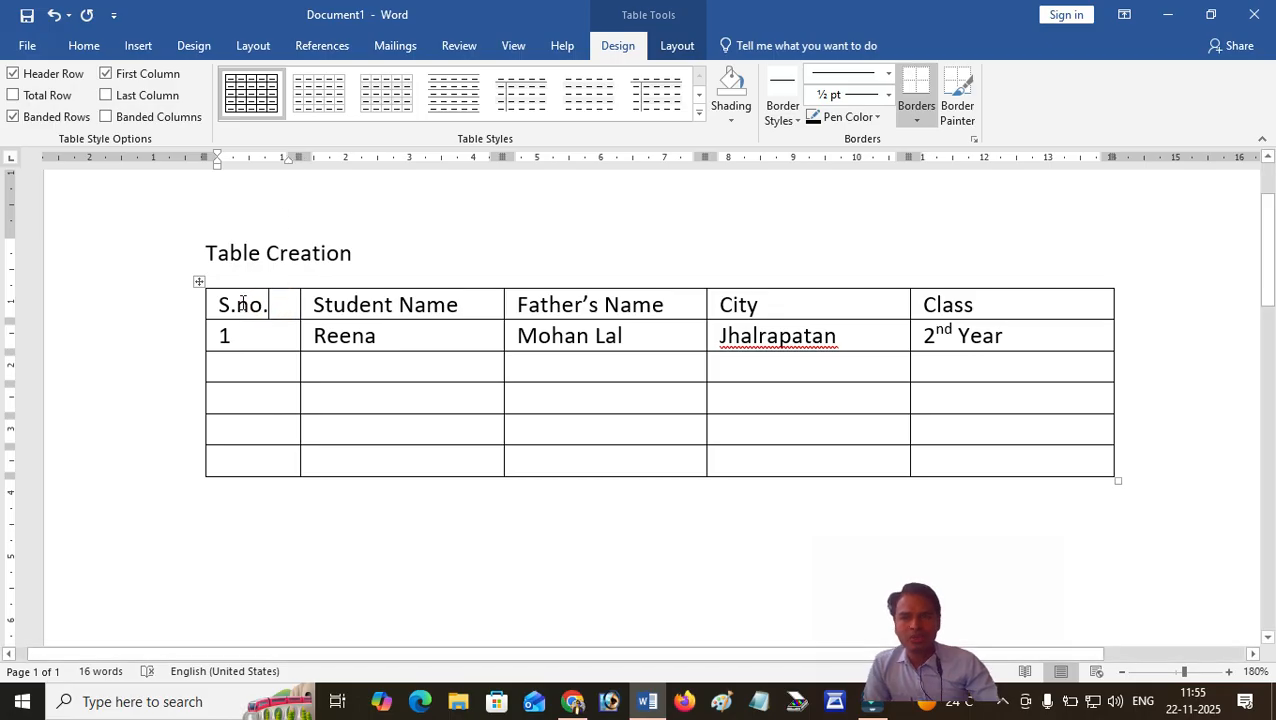
Highlight the S.no., Student Name and Father's Name columns one by one and place the cursor at the City and Class headers.
{"action": "left_click_drag", "start_coordinate": [214, 303], "coordinate": [222, 474]}
{"action": "left_click", "coordinate": [358, 310]}
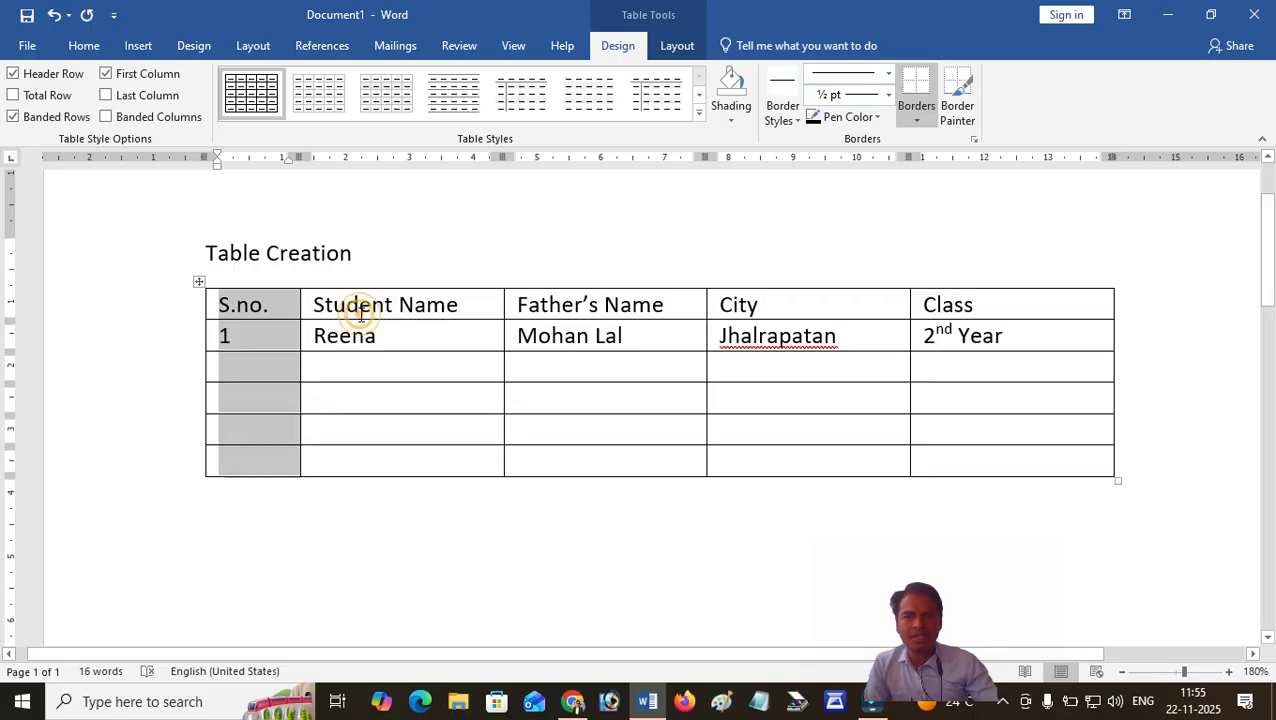
{"action": "left_click", "coordinate": [307, 303]}
{"action": "left_click_drag", "start_coordinate": [307, 303], "coordinate": [322, 455]}
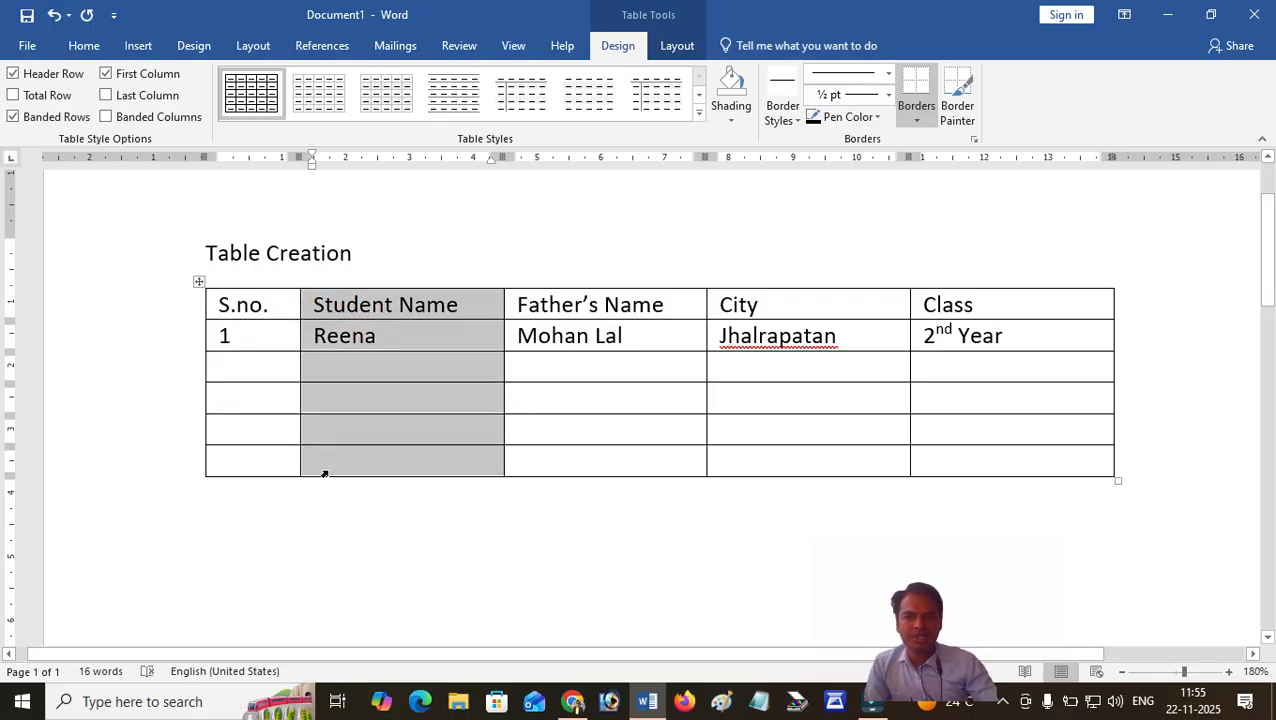
{"action": "left_click", "coordinate": [521, 293]}
{"action": "left_click_drag", "start_coordinate": [521, 293], "coordinate": [527, 478]}
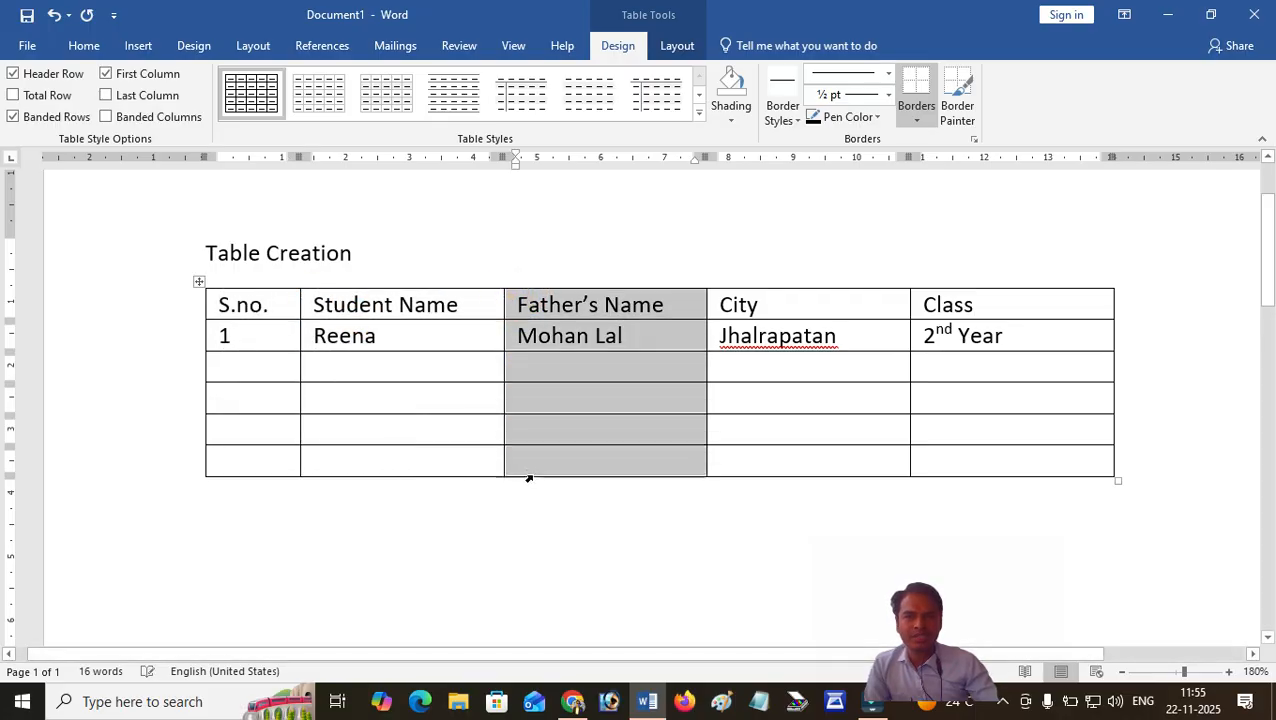
{"action": "left_click", "coordinate": [721, 297]}
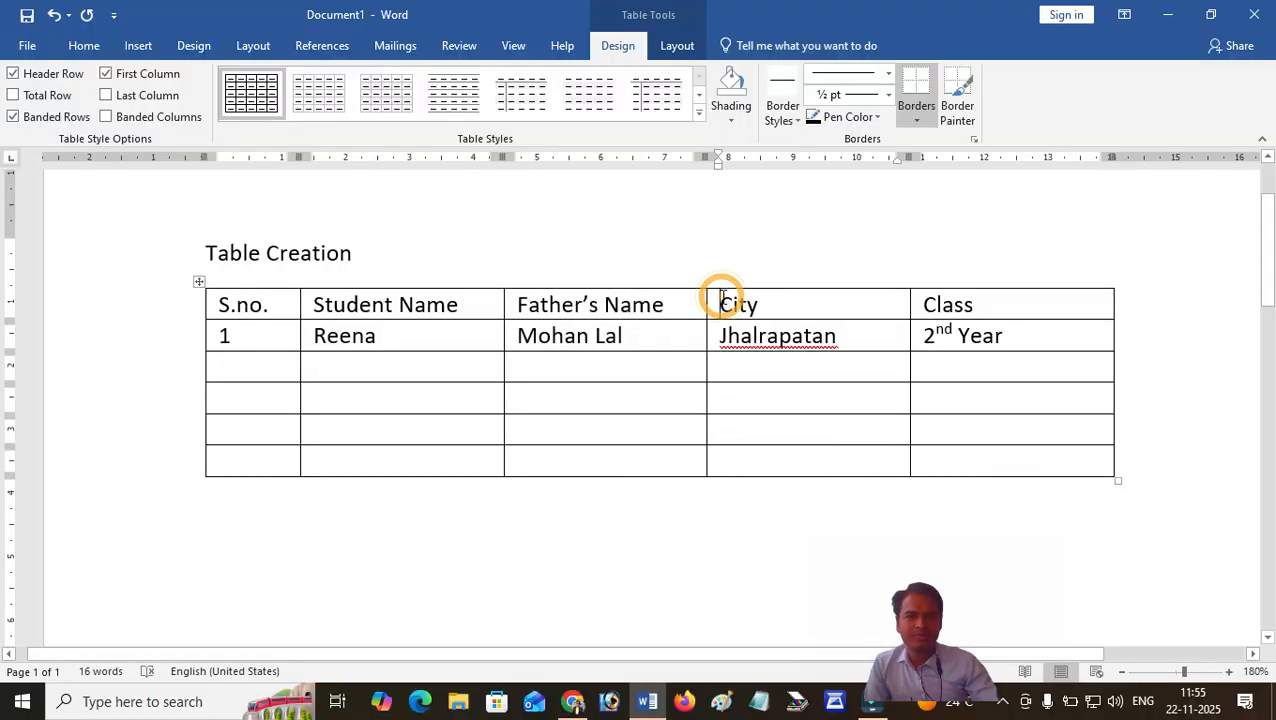
{"action": "left_click", "coordinate": [911, 305]}
{"action": "left_click", "coordinate": [912, 304]}
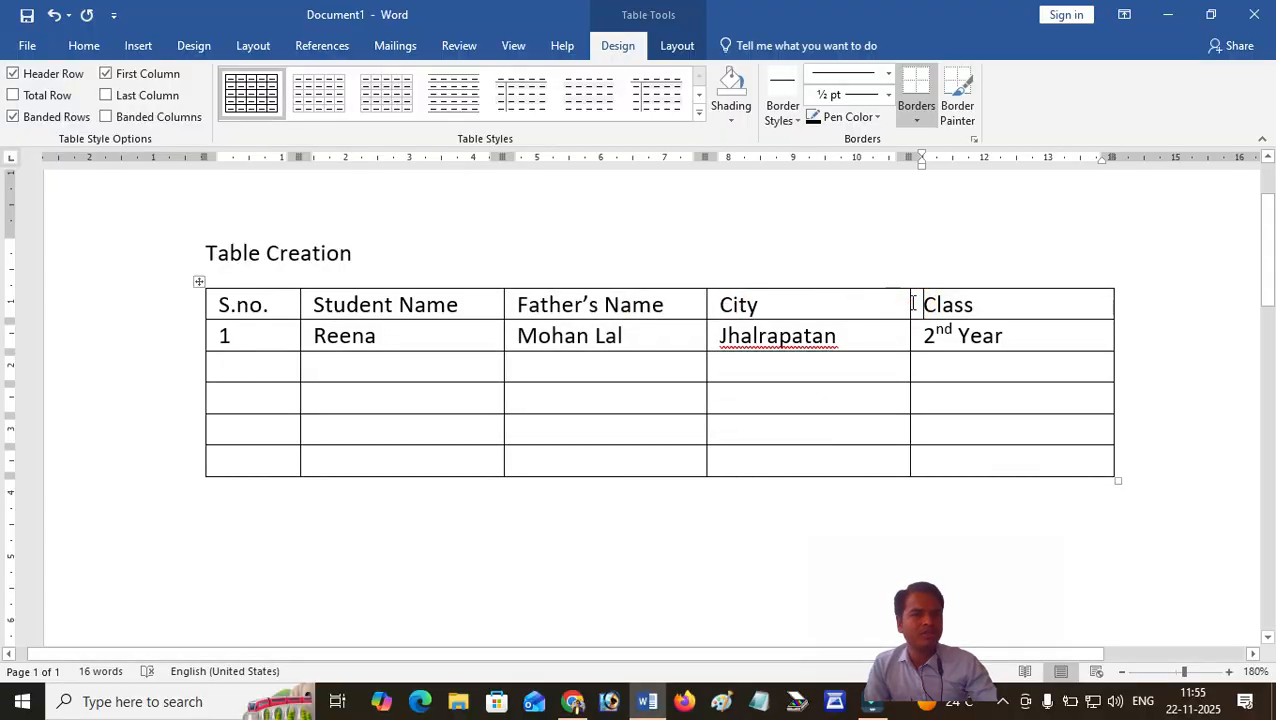
Highlight each table row one by one from the header row to the last row and clear the selection.
{"action": "left_click", "coordinate": [172, 310]}
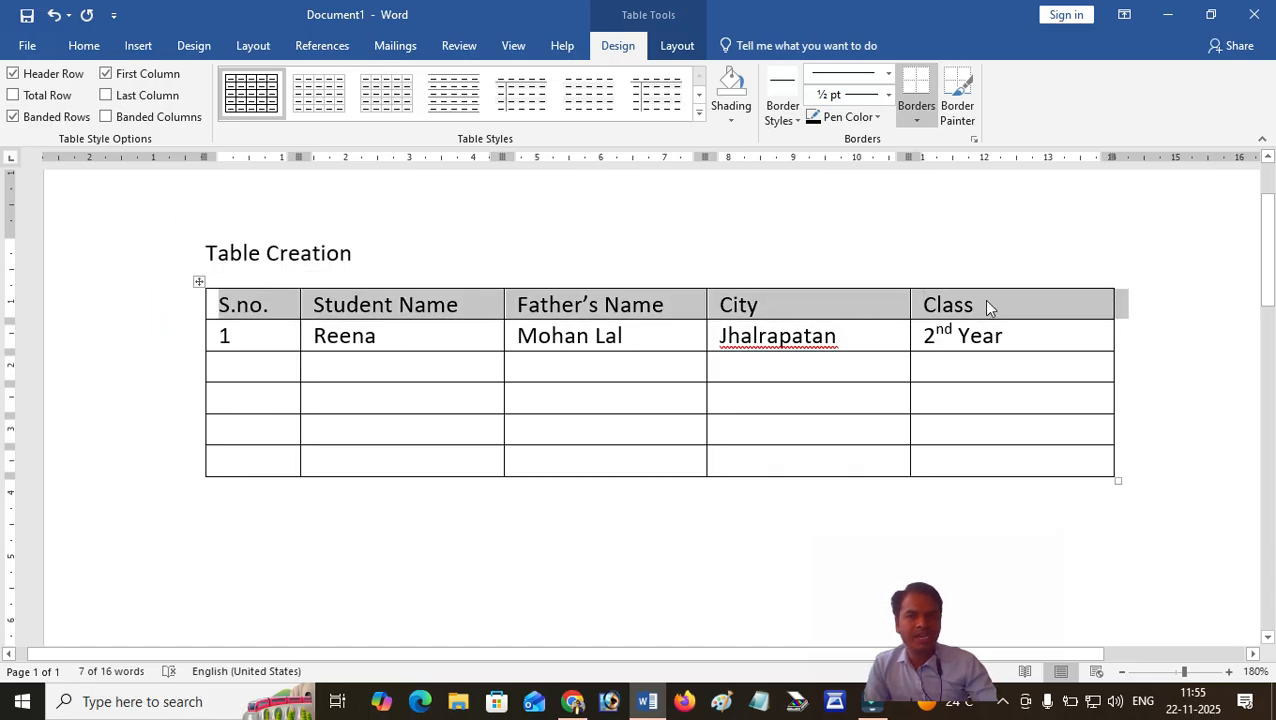
{"action": "left_click", "coordinate": [162, 345]}
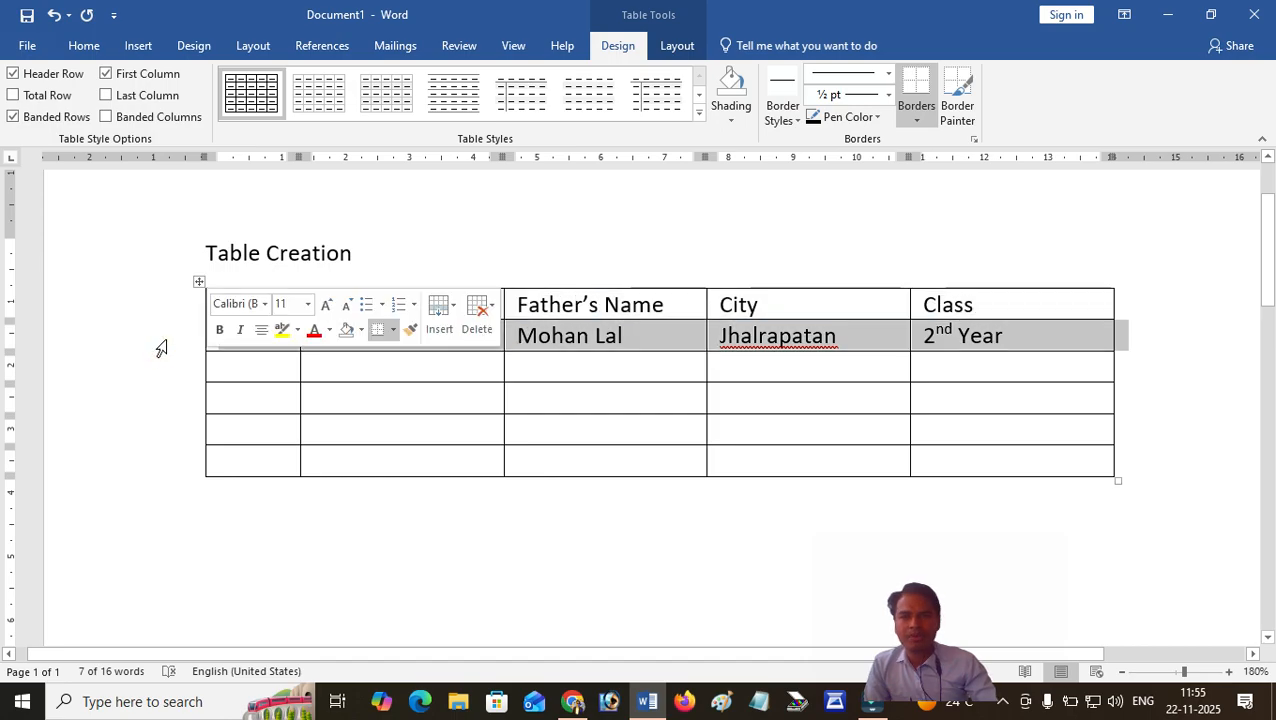
{"action": "left_click", "coordinate": [164, 370]}
{"action": "left_click", "coordinate": [165, 398]}
{"action": "left_click", "coordinate": [173, 433]}
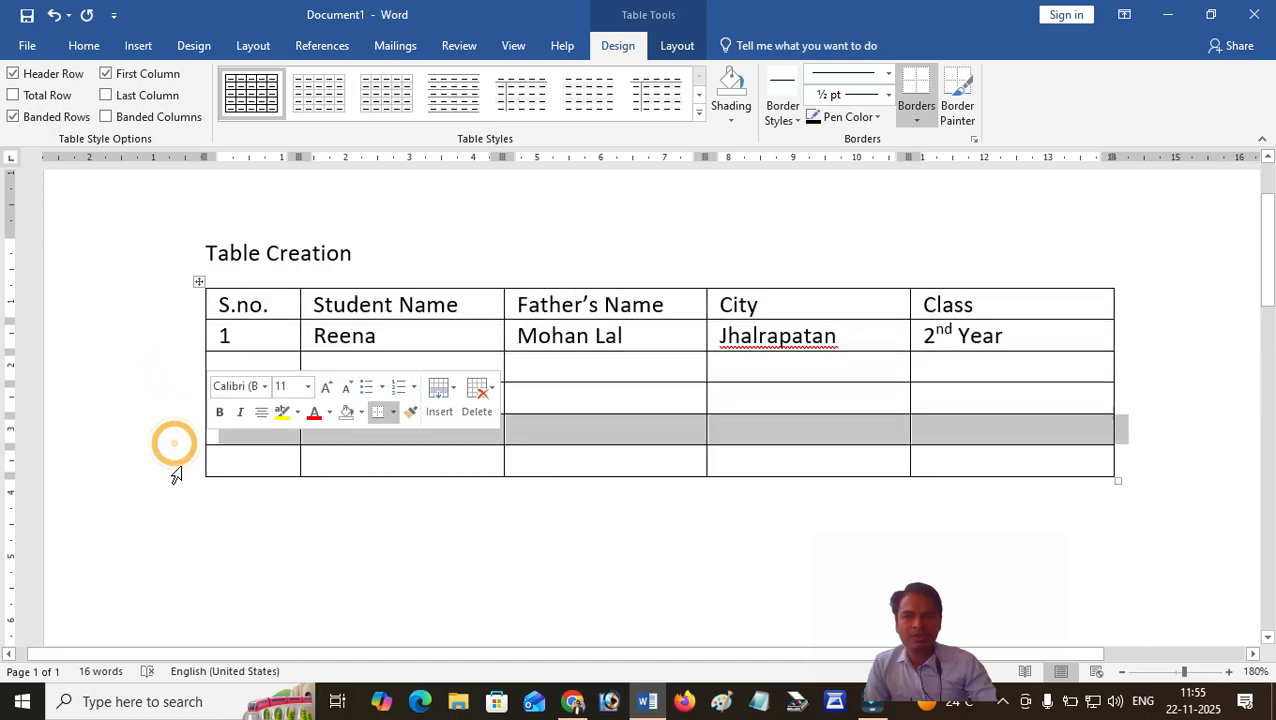
{"action": "left_click", "coordinate": [176, 468]}
{"action": "left_click", "coordinate": [455, 365]}
Number the remaining rows 2 to 5 in the S.no. column and return to row 2's Student Name cell.
{"action": "left_click", "coordinate": [252, 362]}
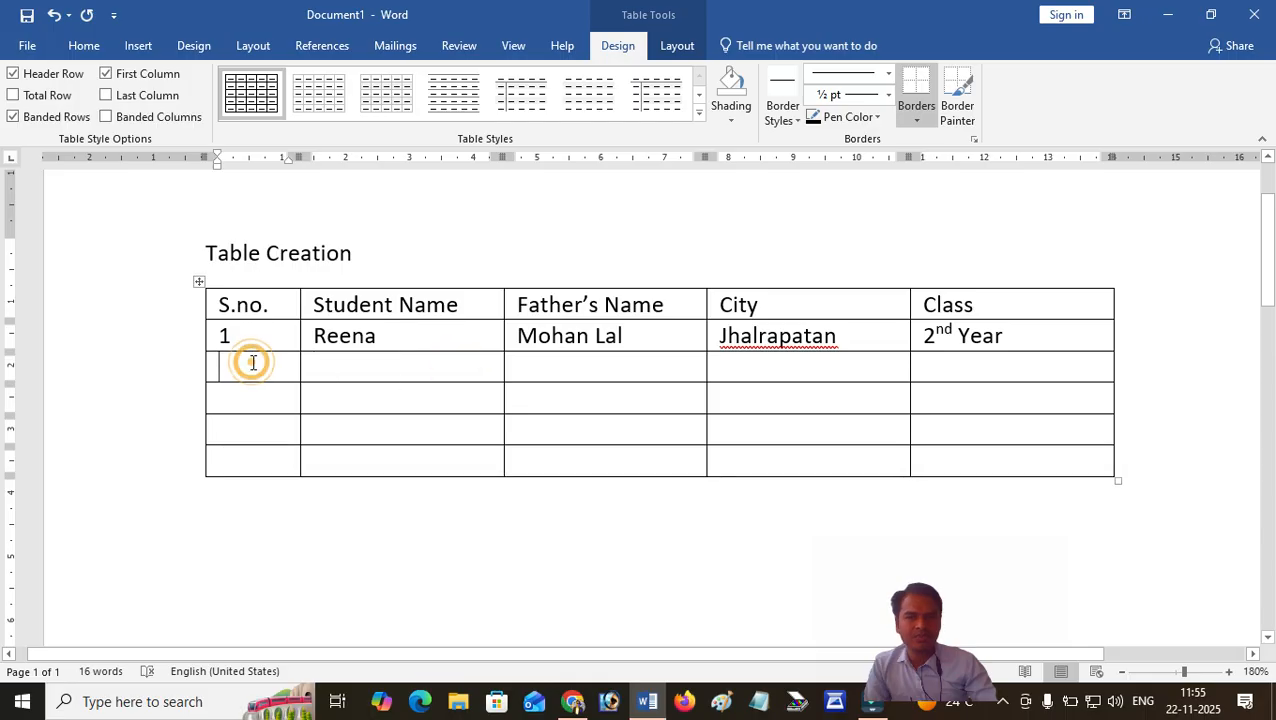
{"action": "type", "text": "2"}
{"action": "key", "text": "Tab"}
{"action": "key", "text": "Down"}
{"action": "key", "text": "Left"}
{"action": "type", "text": "4"}
{"action": "key", "text": "Down"}
{"action": "type", "text": "5"}
{"action": "key", "text": "Up"}
{"action": "key", "text": "Tab"}
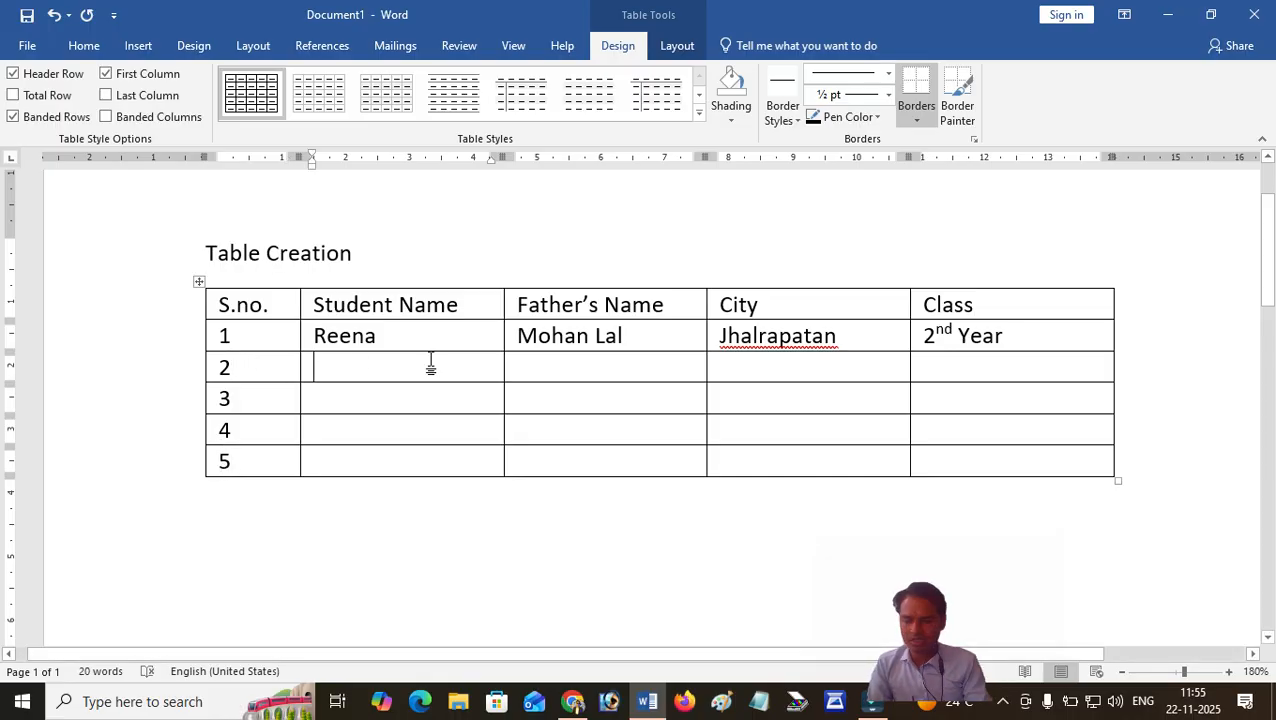
Enter the second student's name and the father's name in row 2.
{"action": "type", "text": "Kiran"}
{"action": "key", "text": "Tab"}
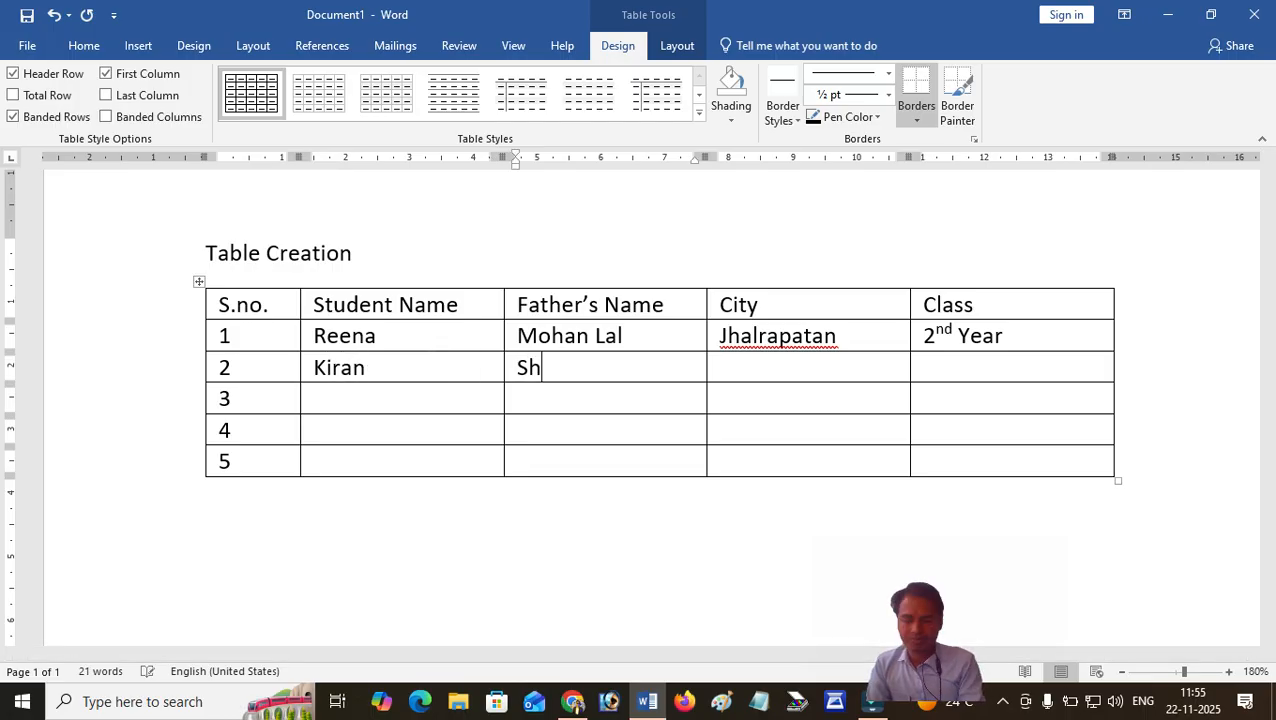
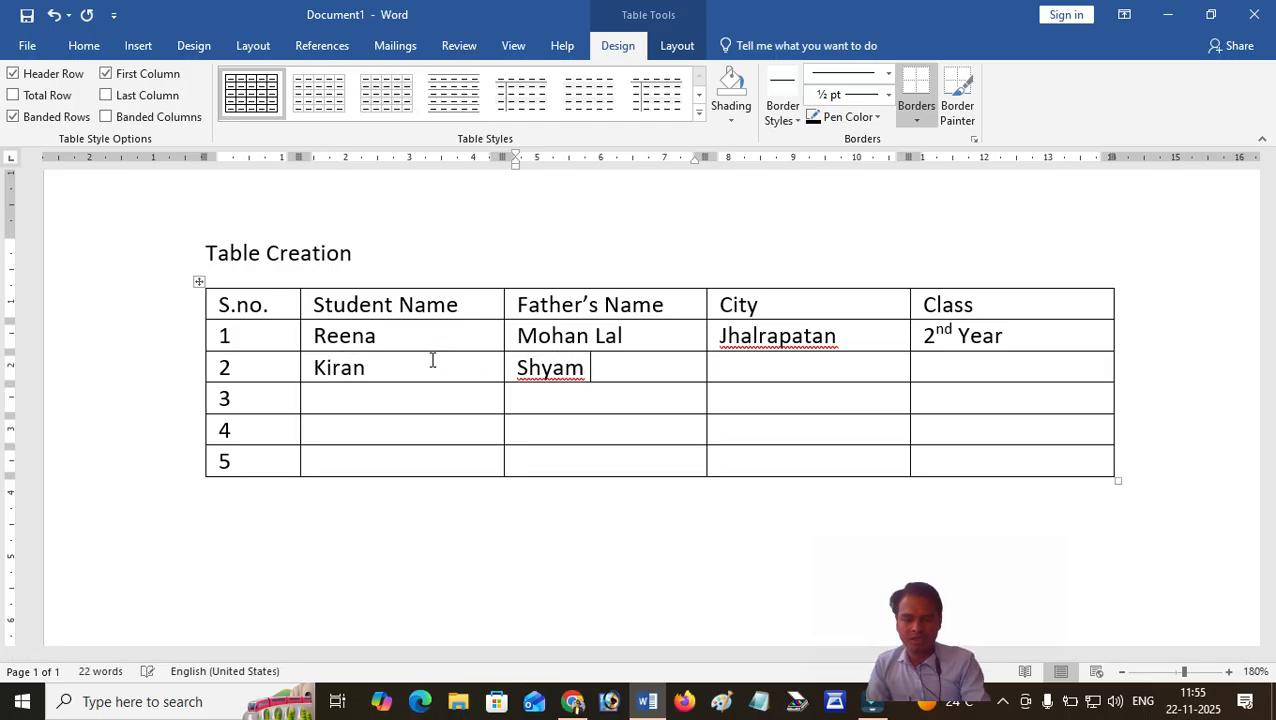
{"action": "key", "text": "Tab"}
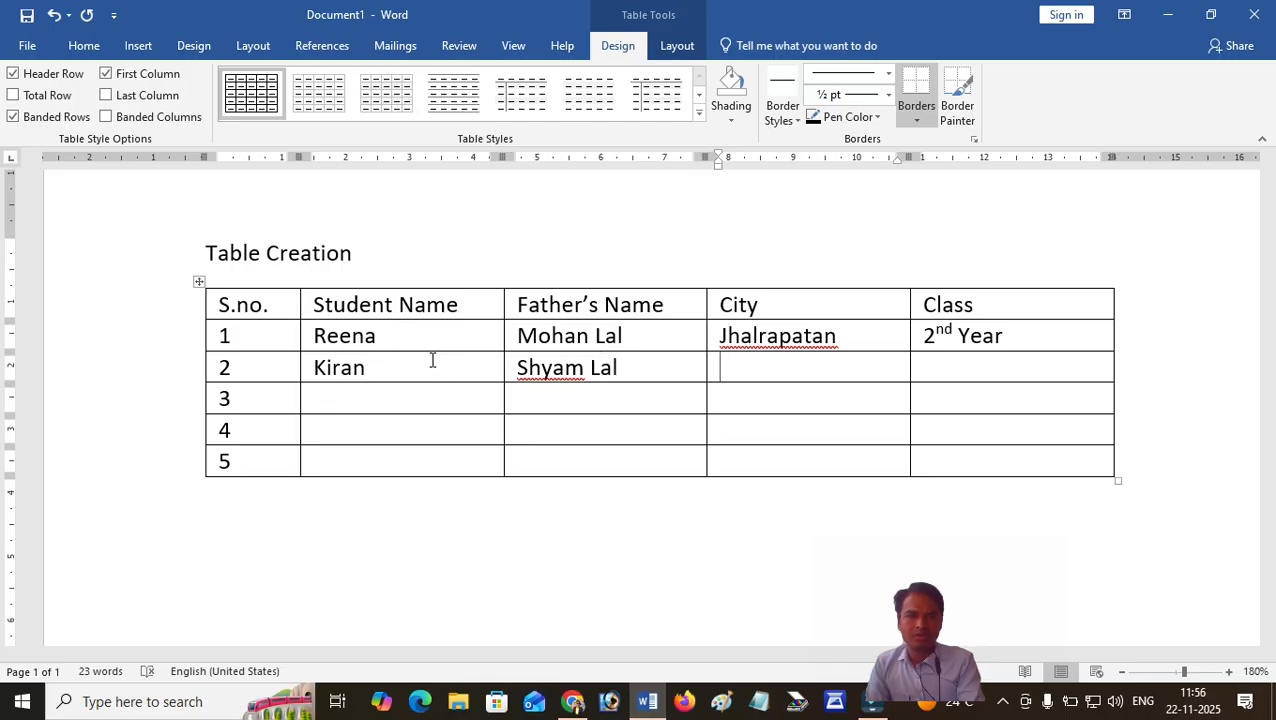
Copy the city "Jhalrapatan" from row 1 into the City cell of row 2.
{"action": "left_click", "coordinate": [709, 337]}
{"action": "left_click", "coordinate": [793, 337]}
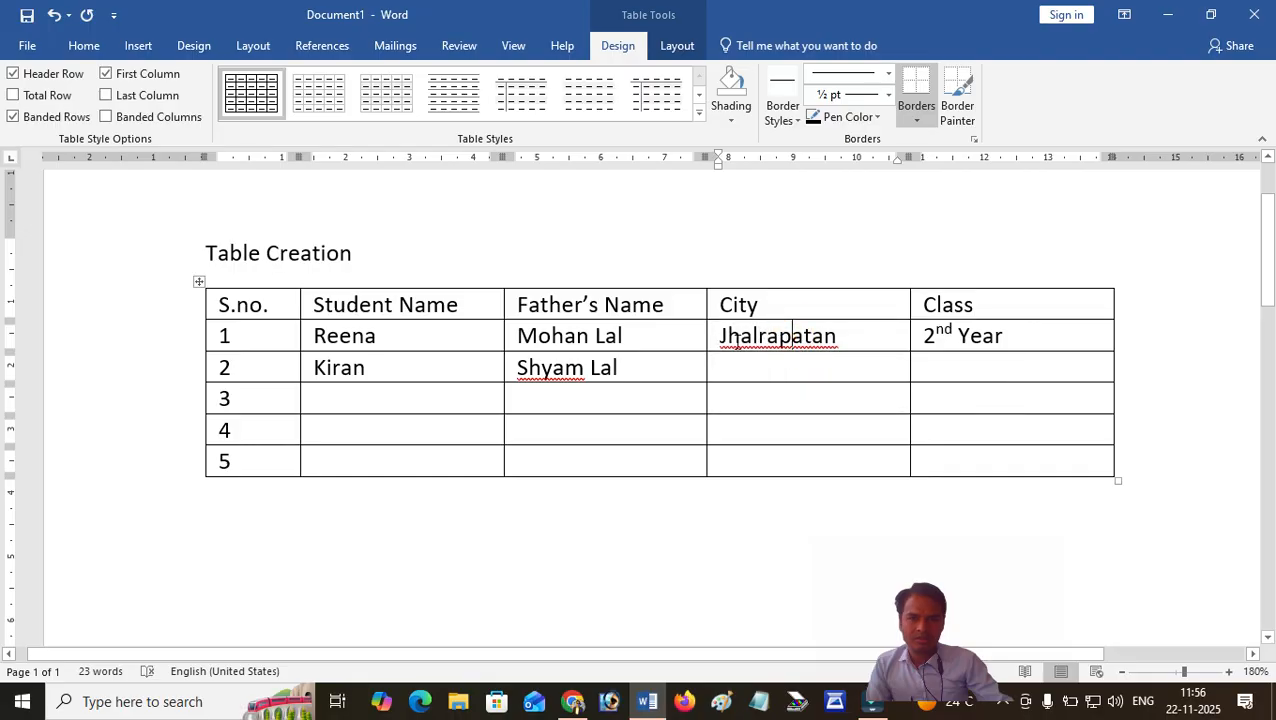
{"action": "left_click", "coordinate": [709, 340]}
{"action": "key", "text": "ctrl+c"}
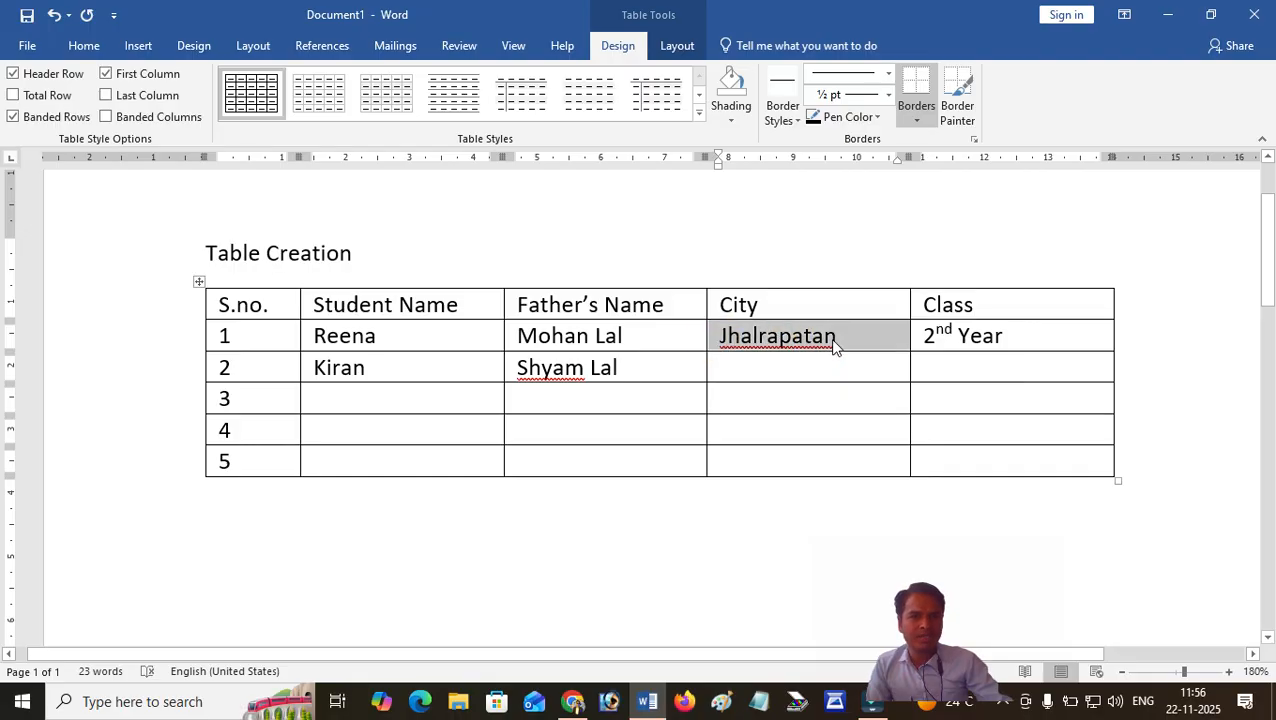
{"action": "left_click", "coordinate": [764, 376]}
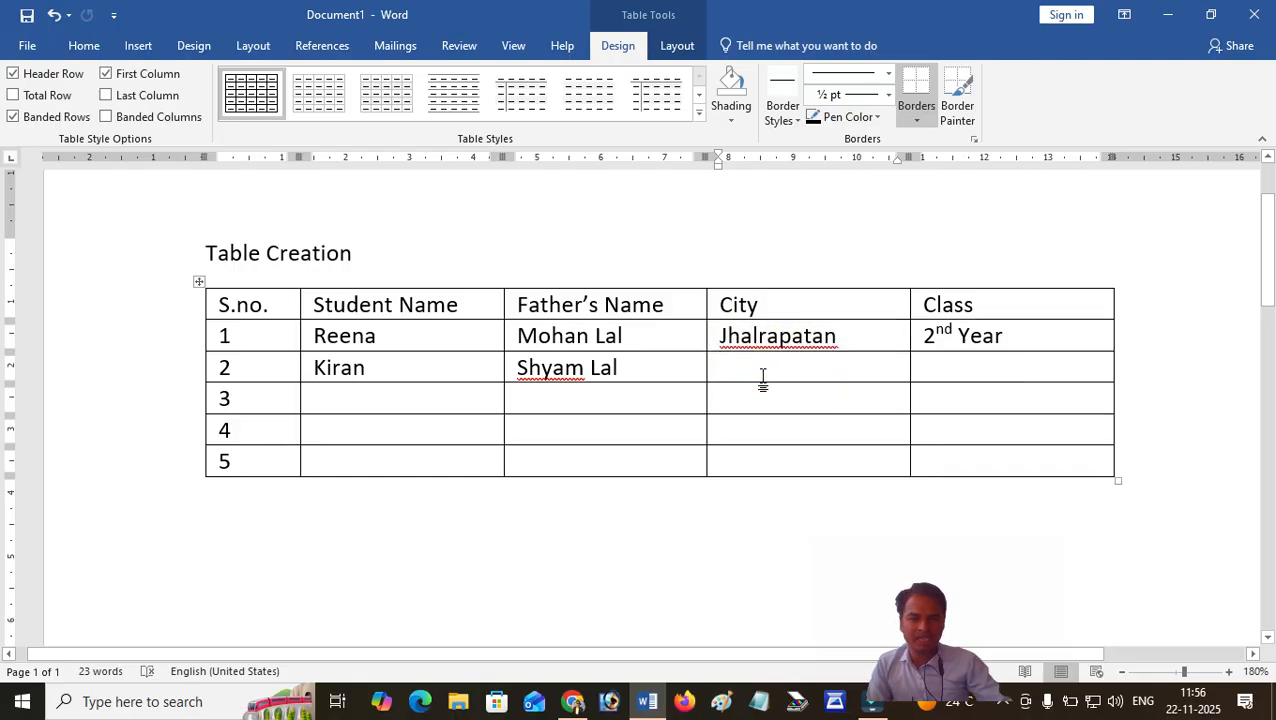
{"action": "key", "text": "ctrl+v"}
{"action": "left_click", "coordinate": [843, 366]}
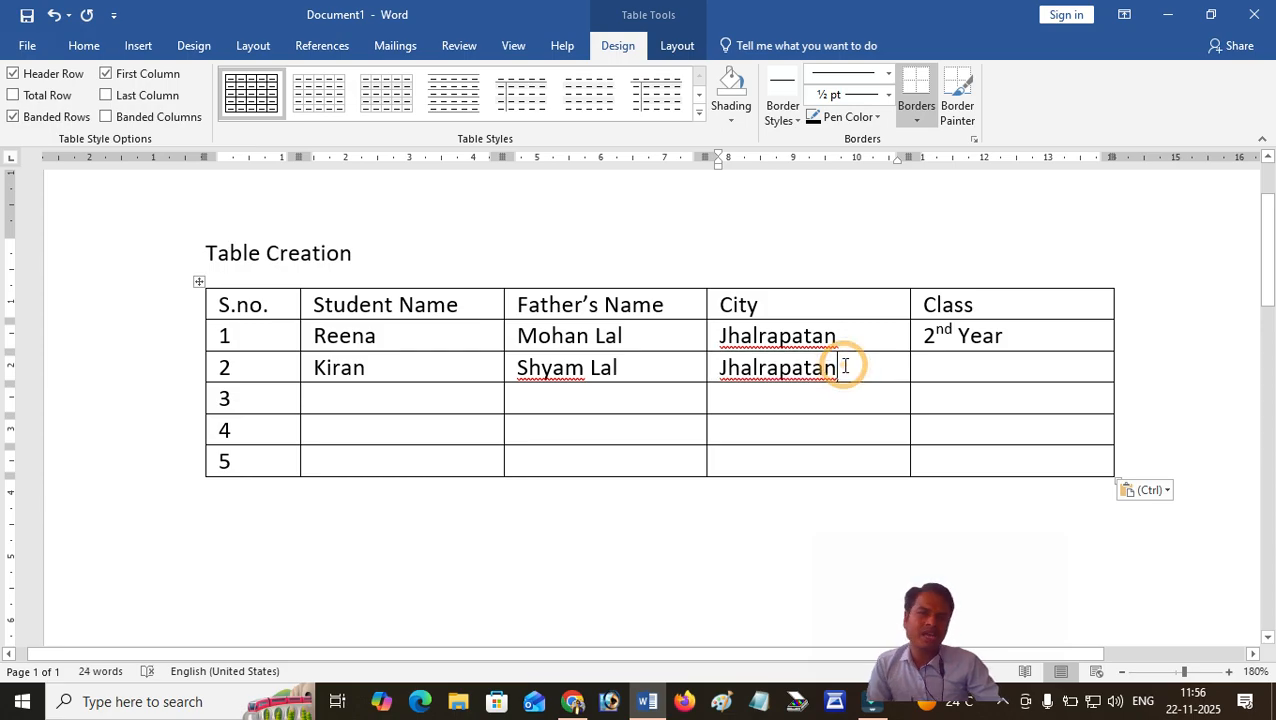
Enter "1st Year" in row 2's Class cell and move to row 3's Student Name cell.
{"action": "left_click", "coordinate": [934, 368]}
{"action": "type", "text": "2"}
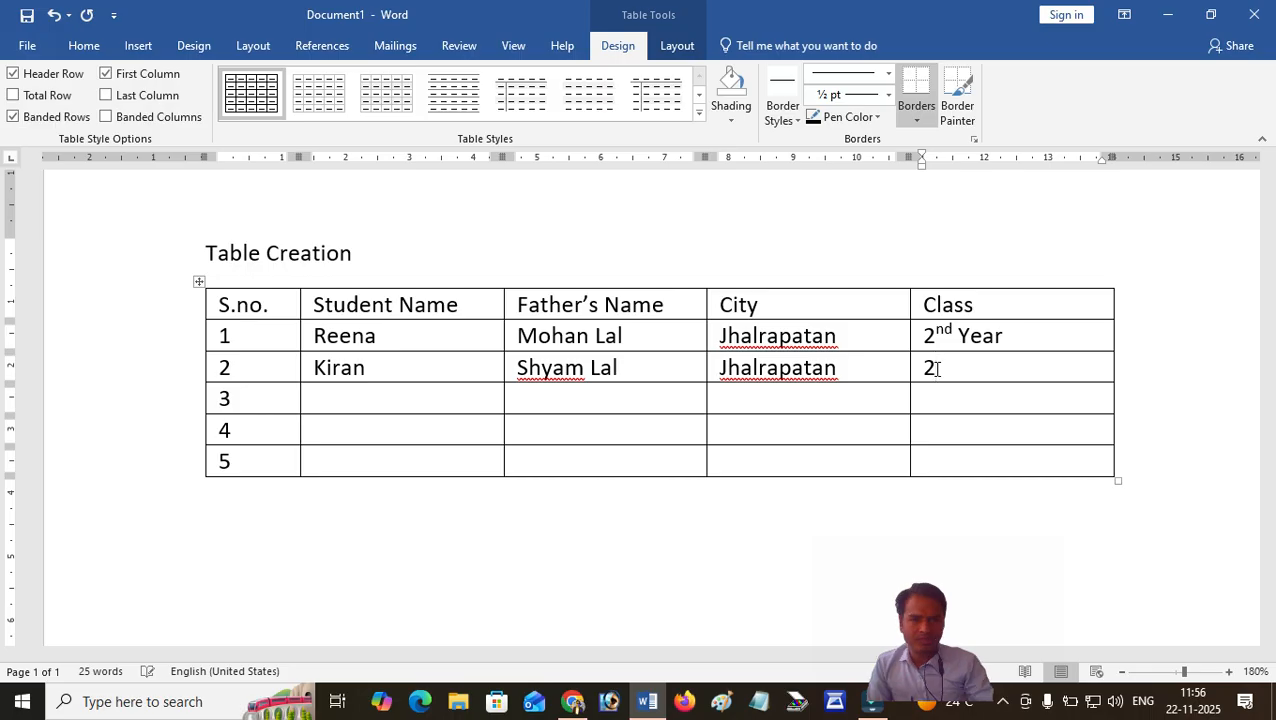
{"action": "type", "text": "1st "}
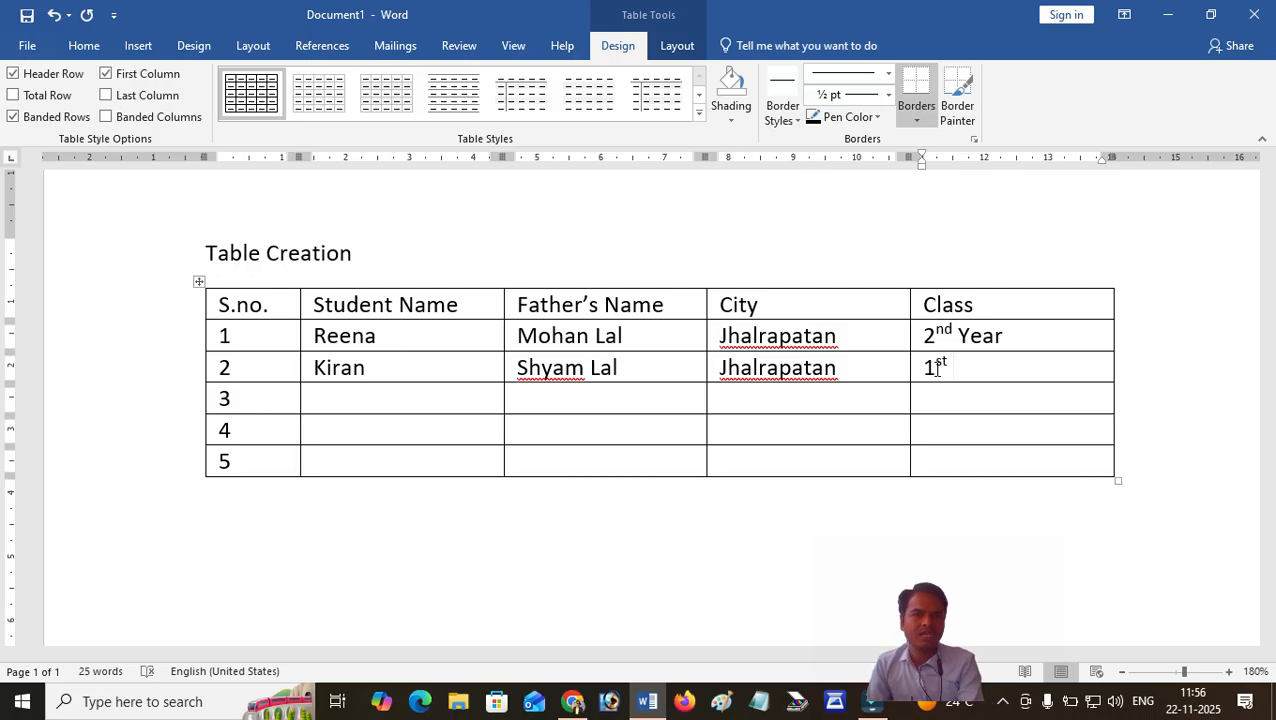
{"action": "type", "text": "Year"}
{"action": "key", "text": "Tab"}
{"action": "key", "text": "Tab"}
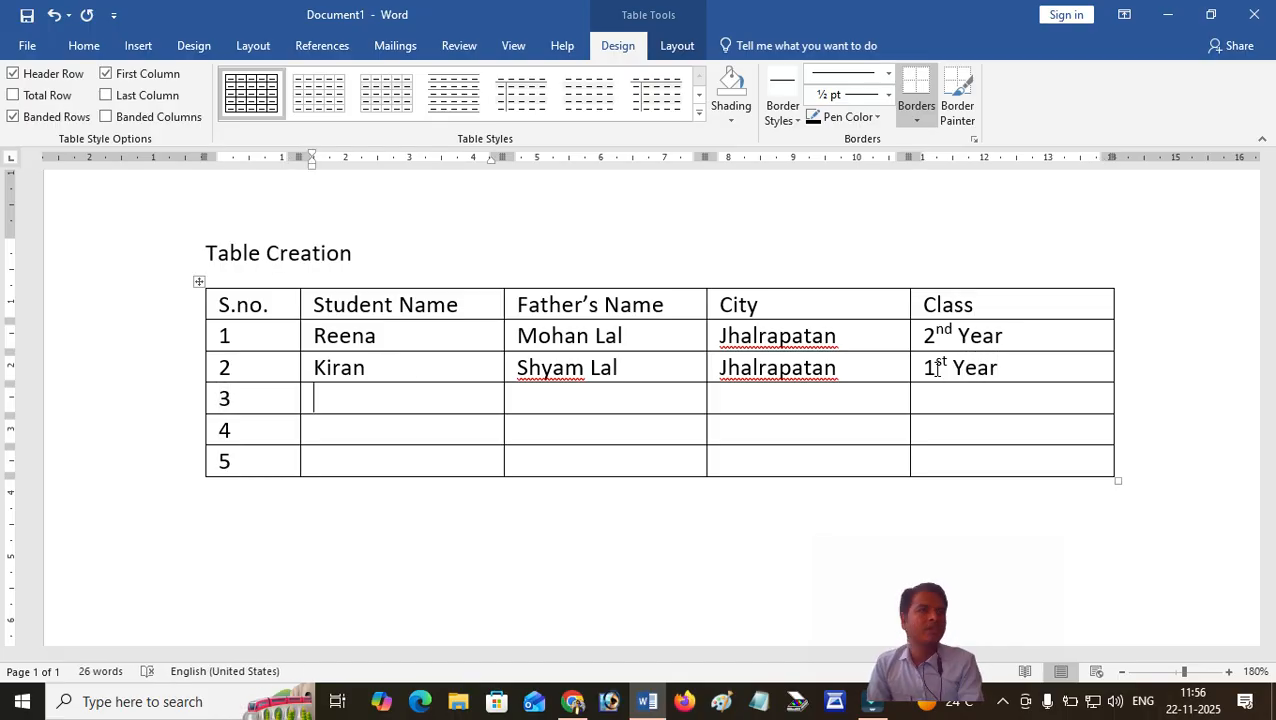
Enter the third student's name and the father's name in row 3.
{"action": "type", "text": "Kumk"}
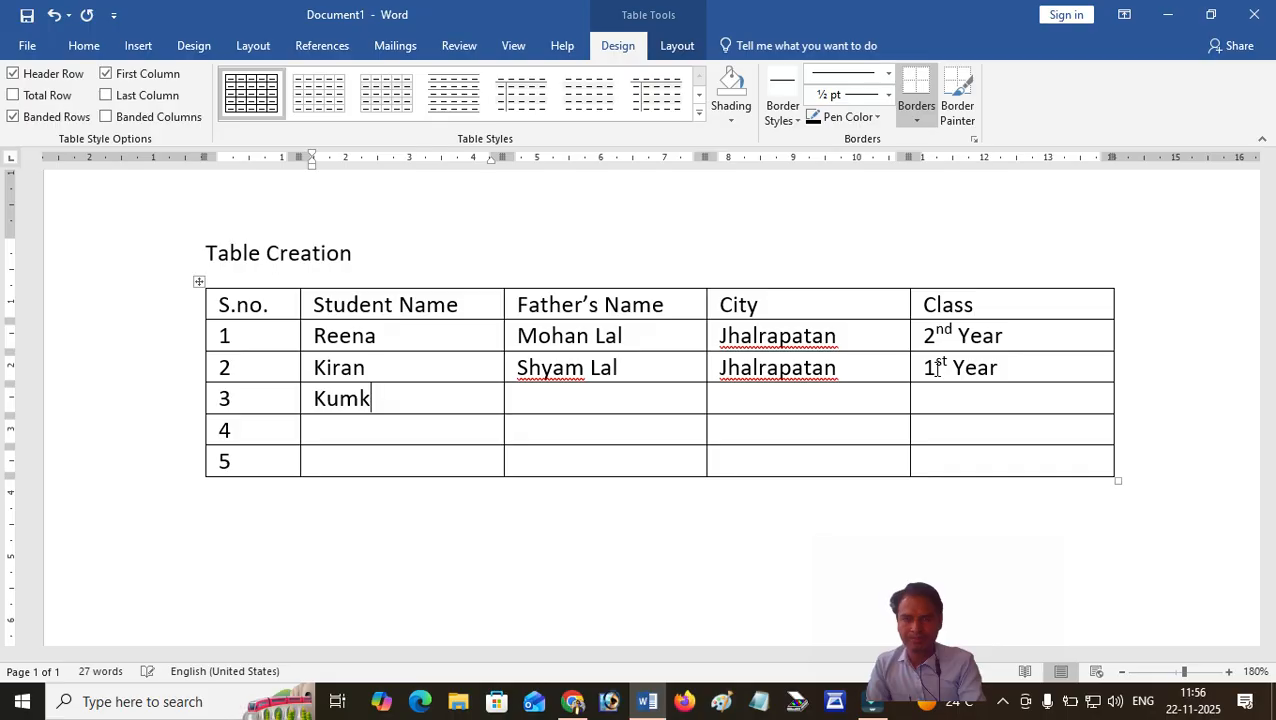
{"action": "type", "text": "um"}
{"action": "key", "text": "Tab"}
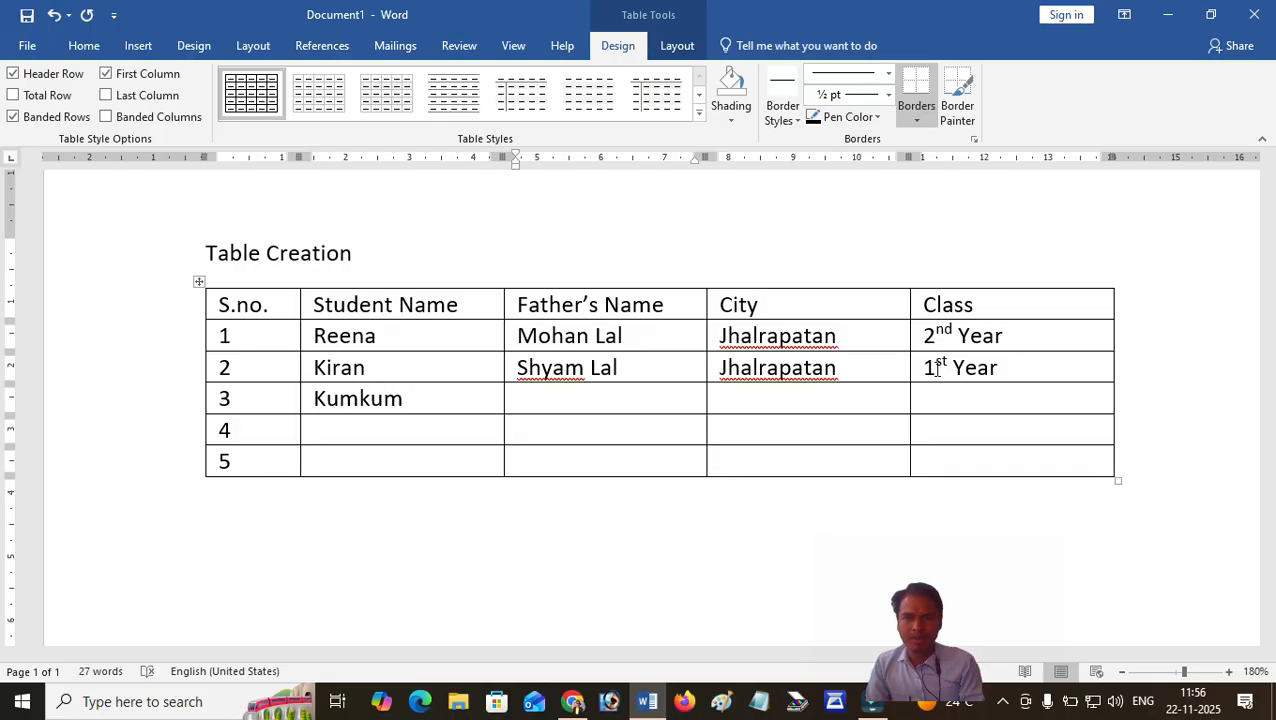
{"action": "key", "text": "Tab"}
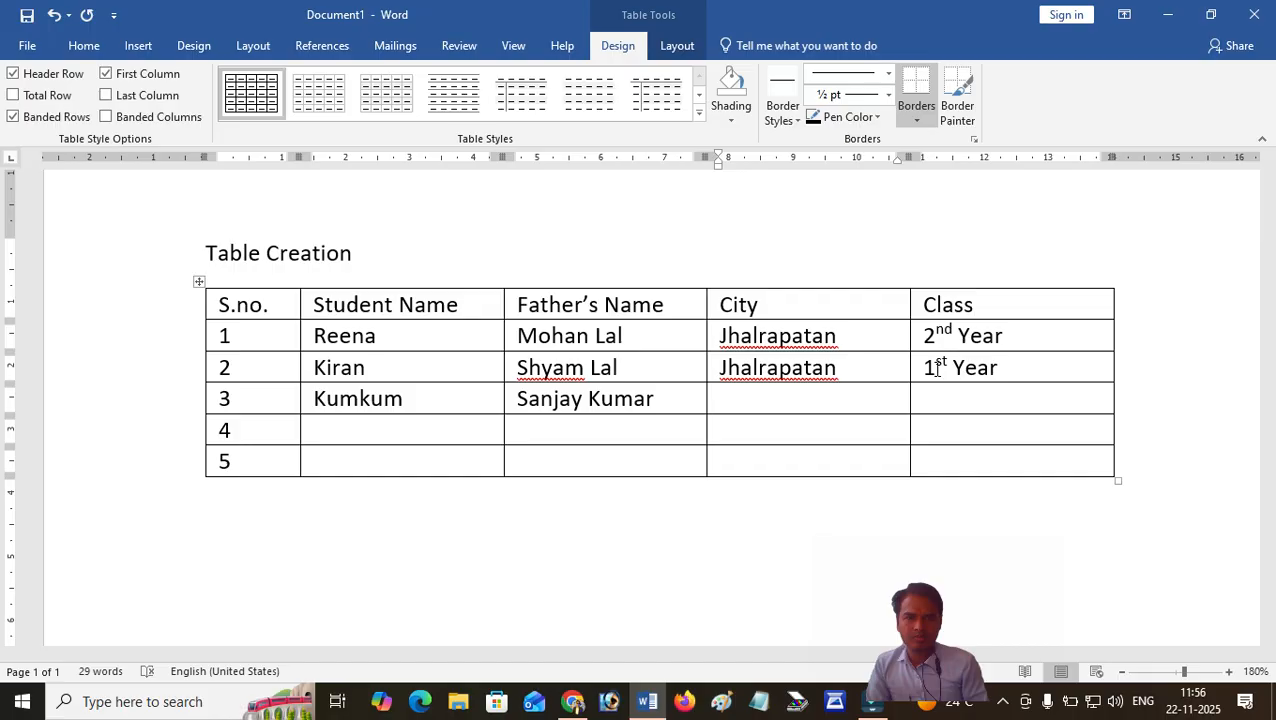
Enter the city "Semlikham" in row 3 and copy the class "1st Year" into it from row 2.
{"action": "type", "text": "S"}
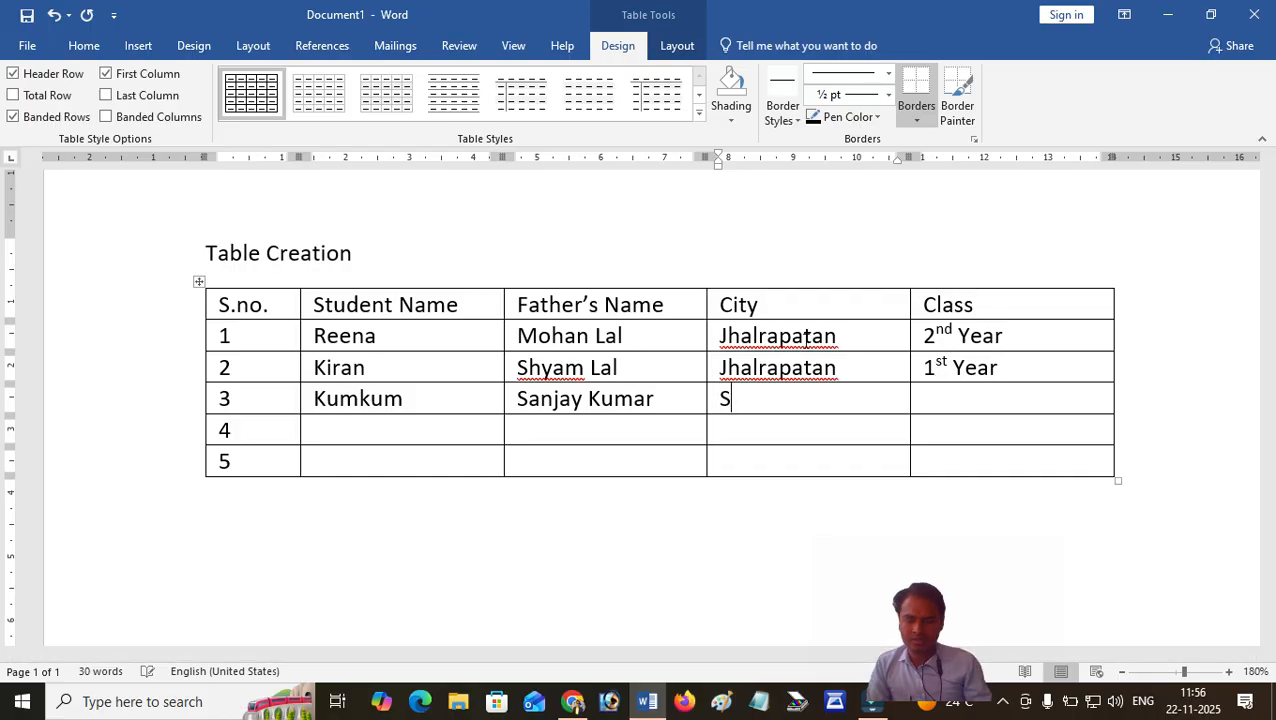
{"action": "type", "text": "emlikham"}
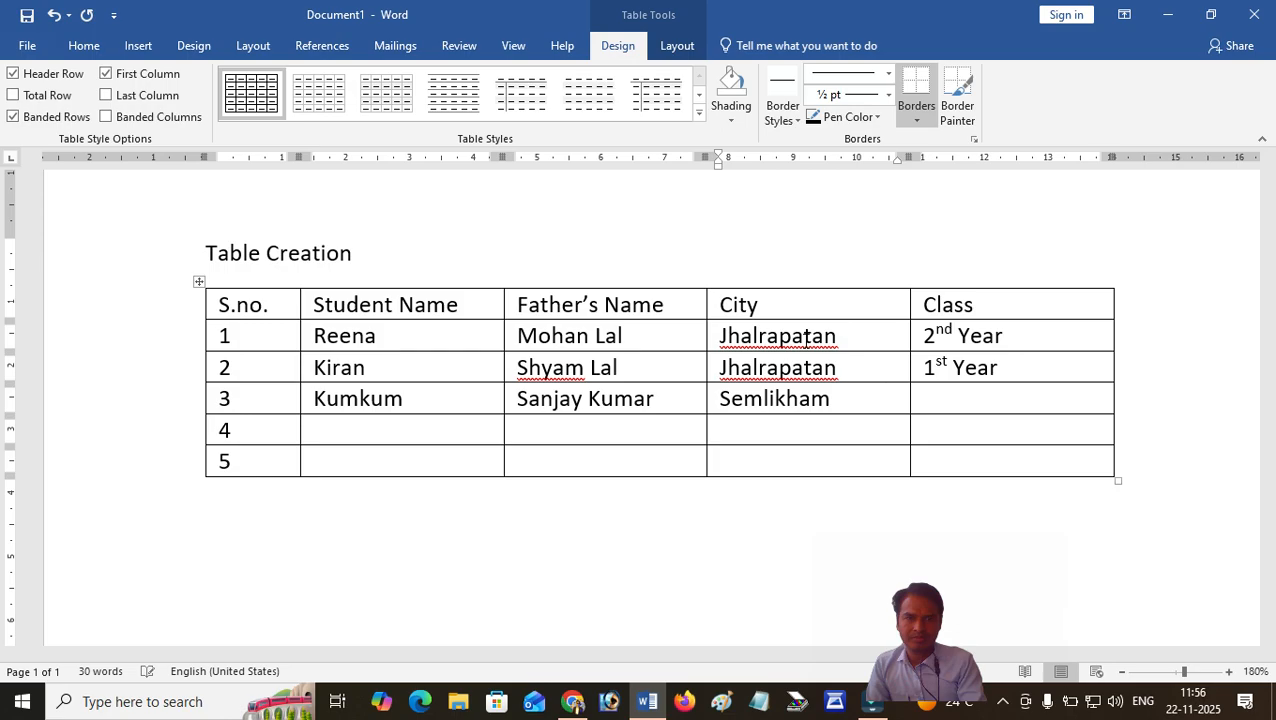
{"action": "key", "text": "Tab"}
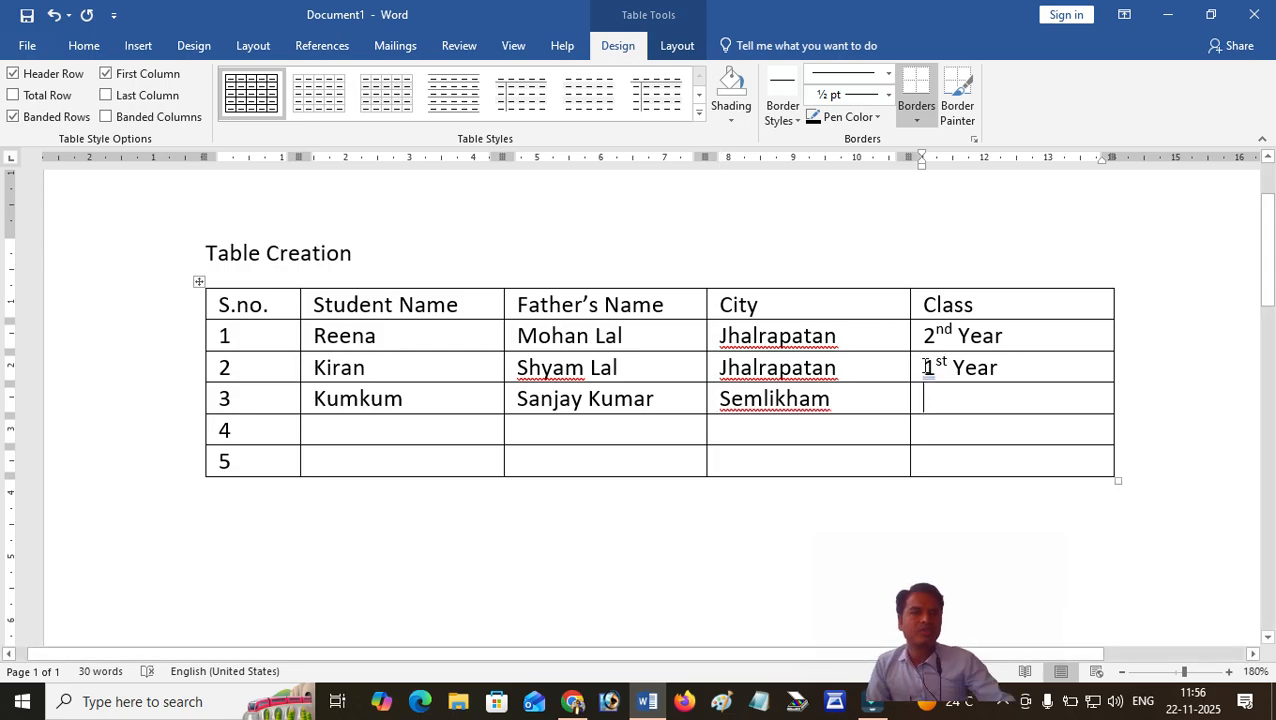
{"action": "left_click", "coordinate": [913, 370]}
{"action": "key", "text": "ctrl+c"}
{"action": "left_click", "coordinate": [937, 399]}
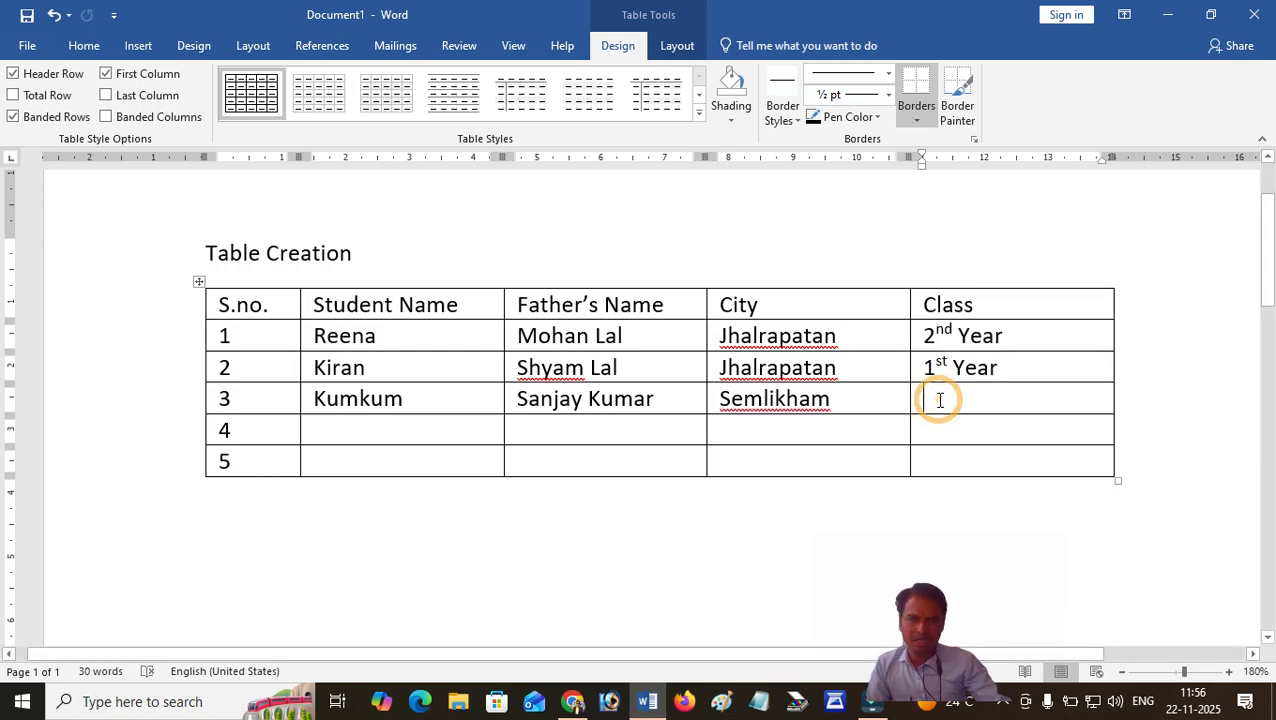
{"action": "key", "text": "ctrl+v"}
Enter the fourth student's name and the father's name in row 4.
{"action": "left_click", "coordinate": [395, 435]}
{"action": "type", "text": "Ra"}
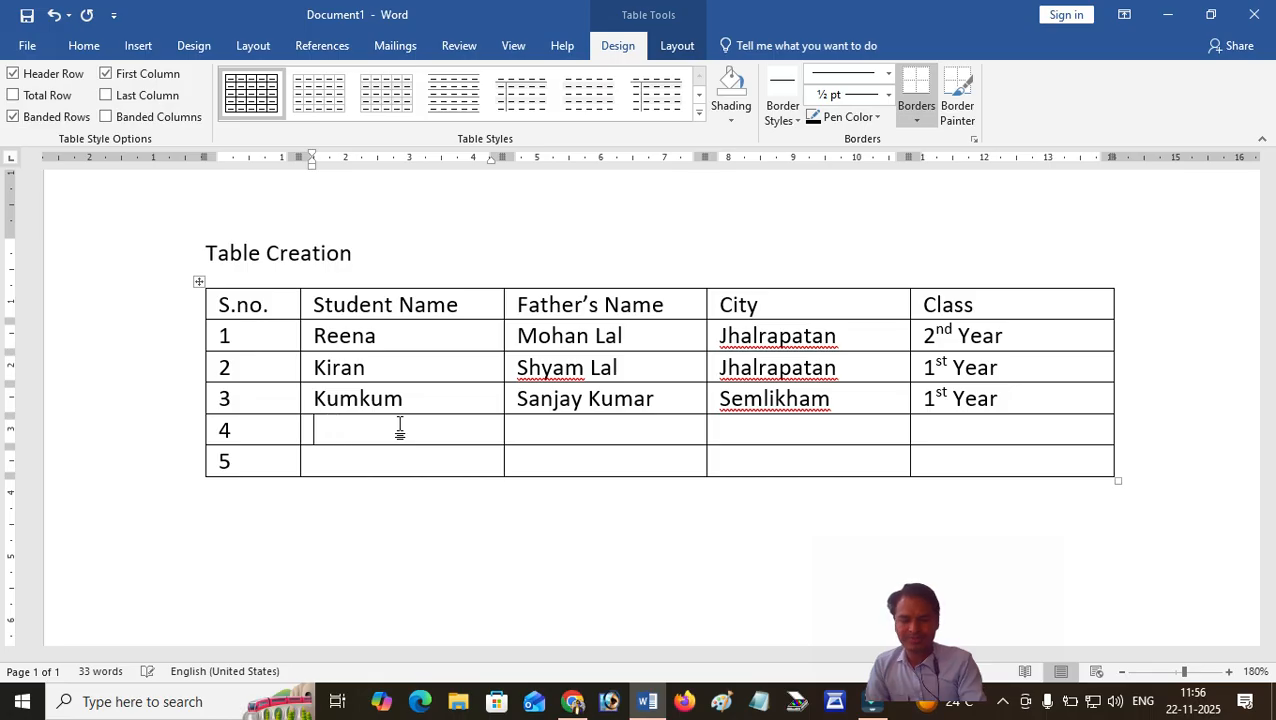
{"action": "type", "text": "Vandana"}
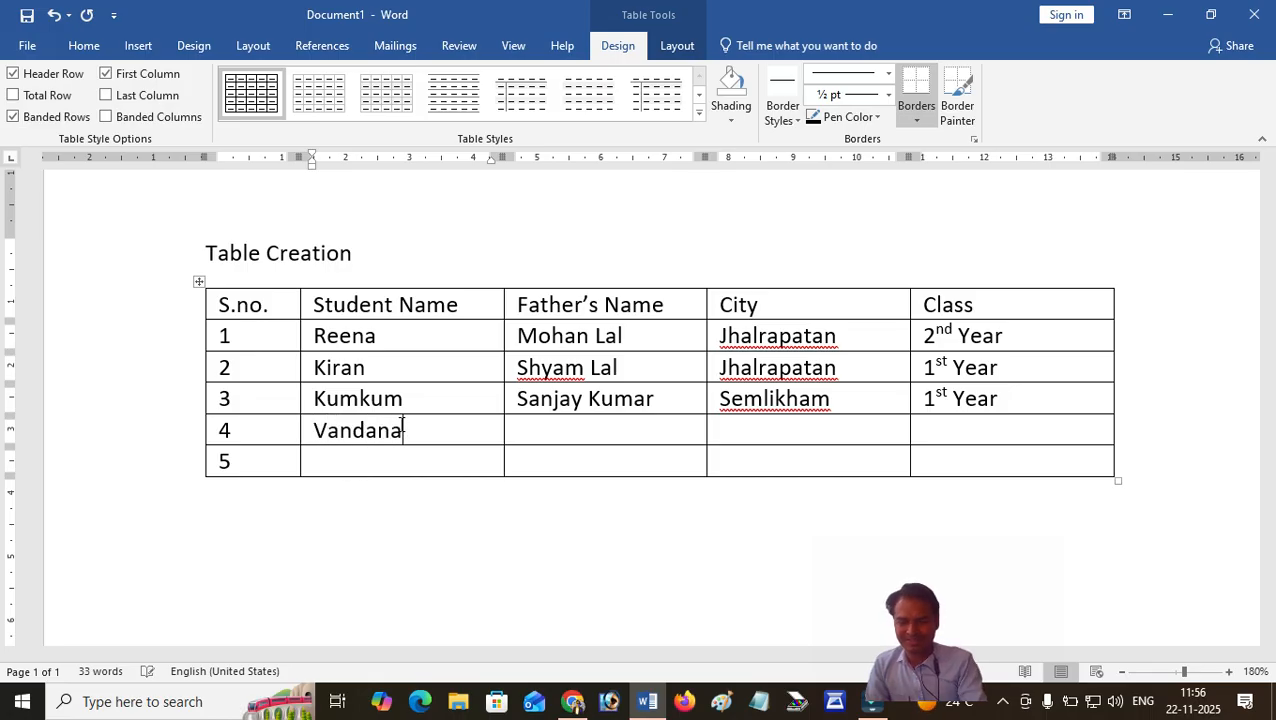
{"action": "key", "text": "Tab"}
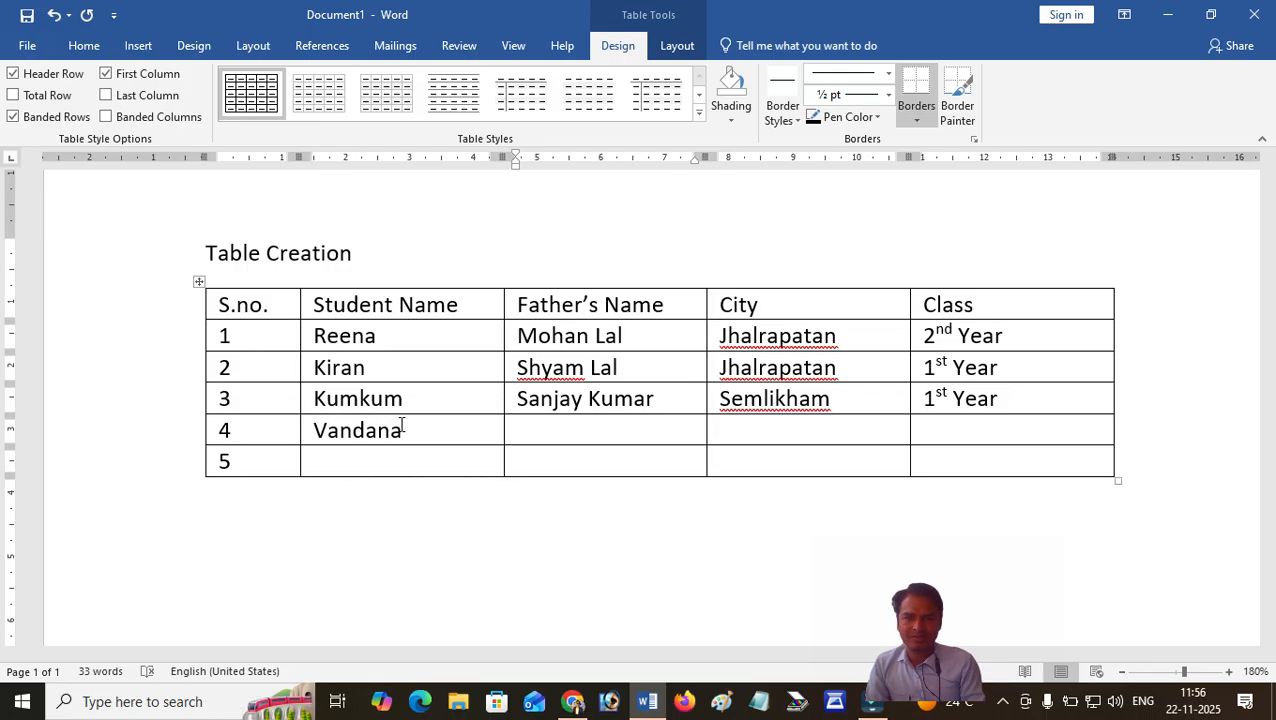
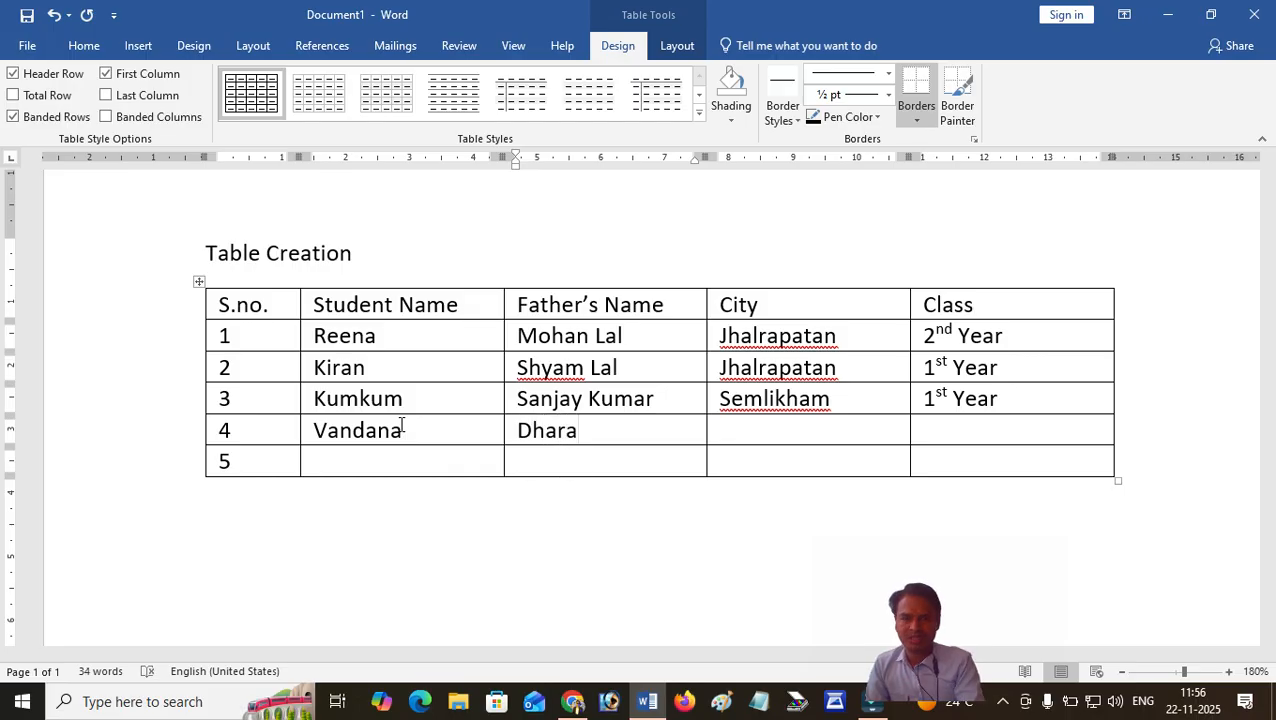
{"action": "key", "text": "Tab"}
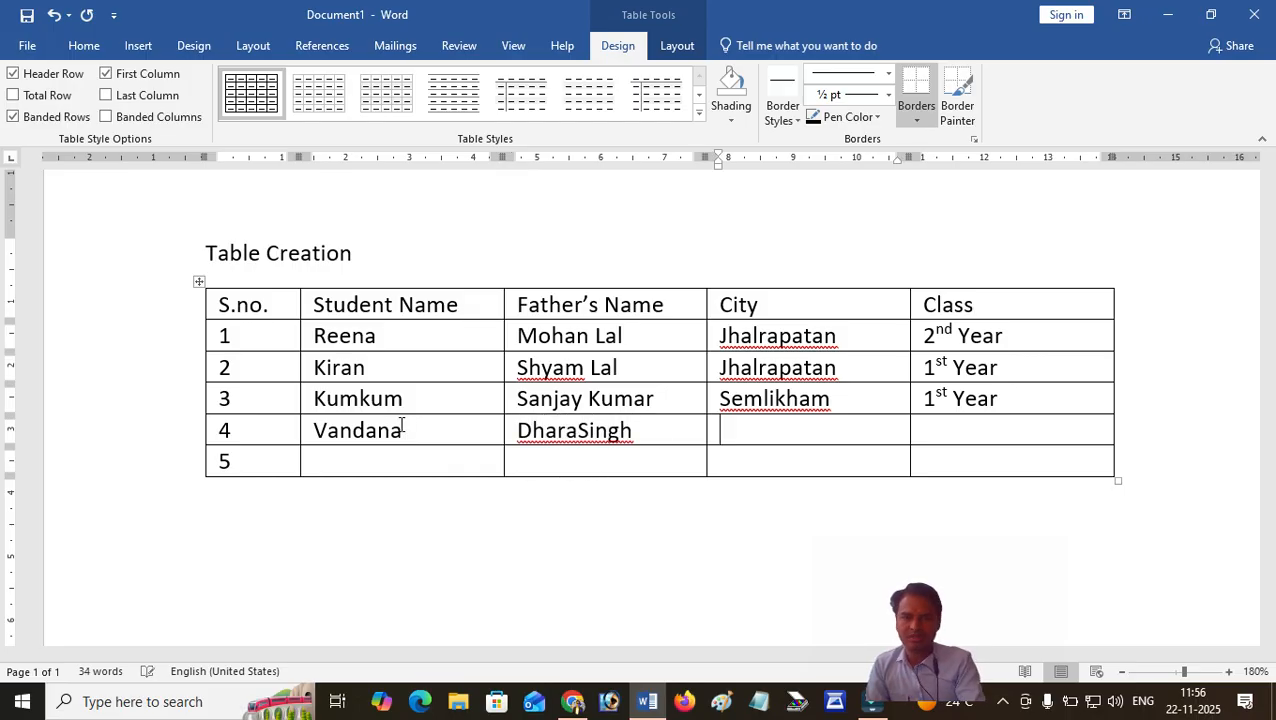
Copy the city "Jhalrapatan" from row 2 into the City cell of row 4.
{"action": "left_click", "coordinate": [708, 372]}
{"action": "key", "text": "ctrl+c"}
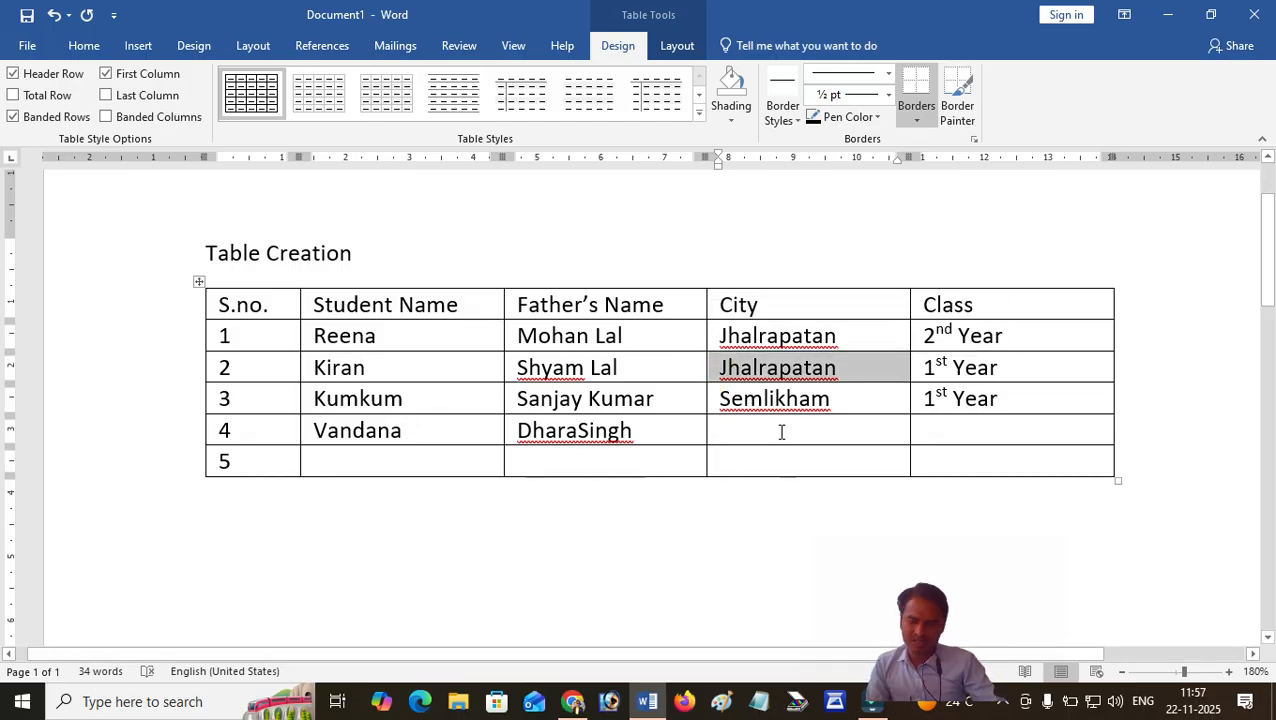
{"action": "left_click", "coordinate": [781, 432]}
{"action": "key", "text": "ctrl+v"}
Fill row 4's Class cell with "2nd Year" copied from row 1.
{"action": "left_click", "coordinate": [971, 428]}
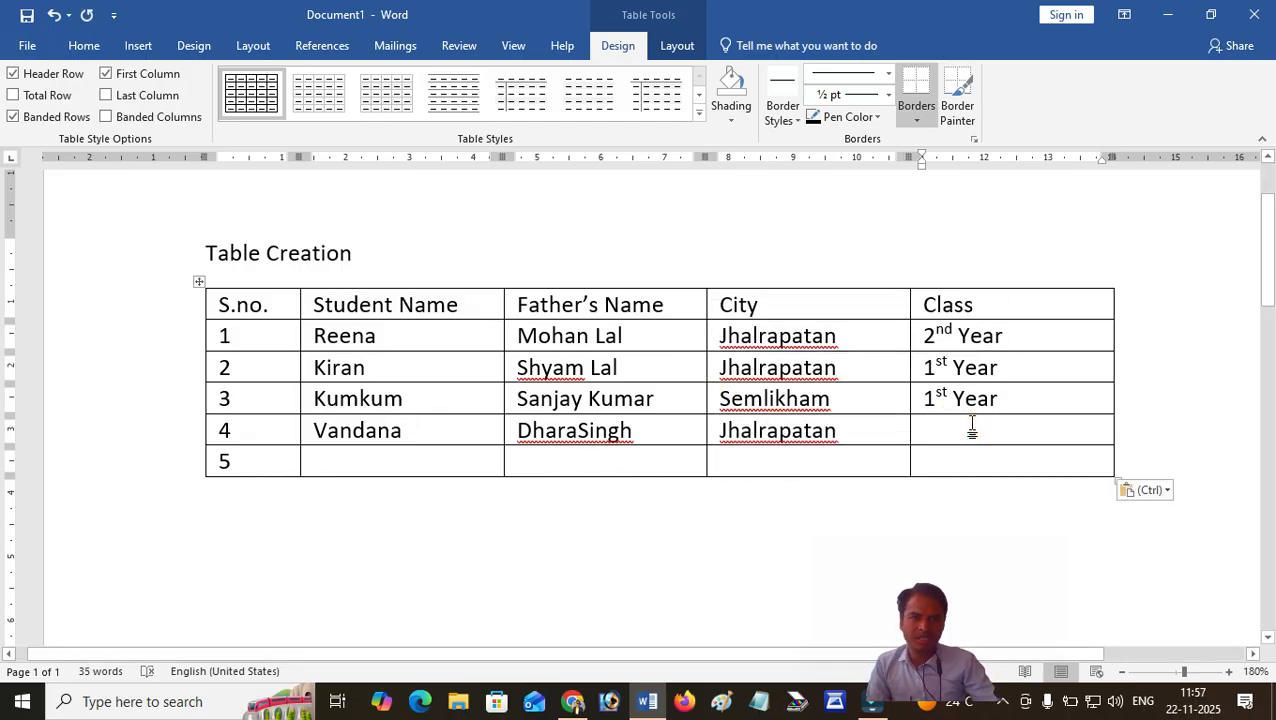
{"action": "type", "text": "2"}
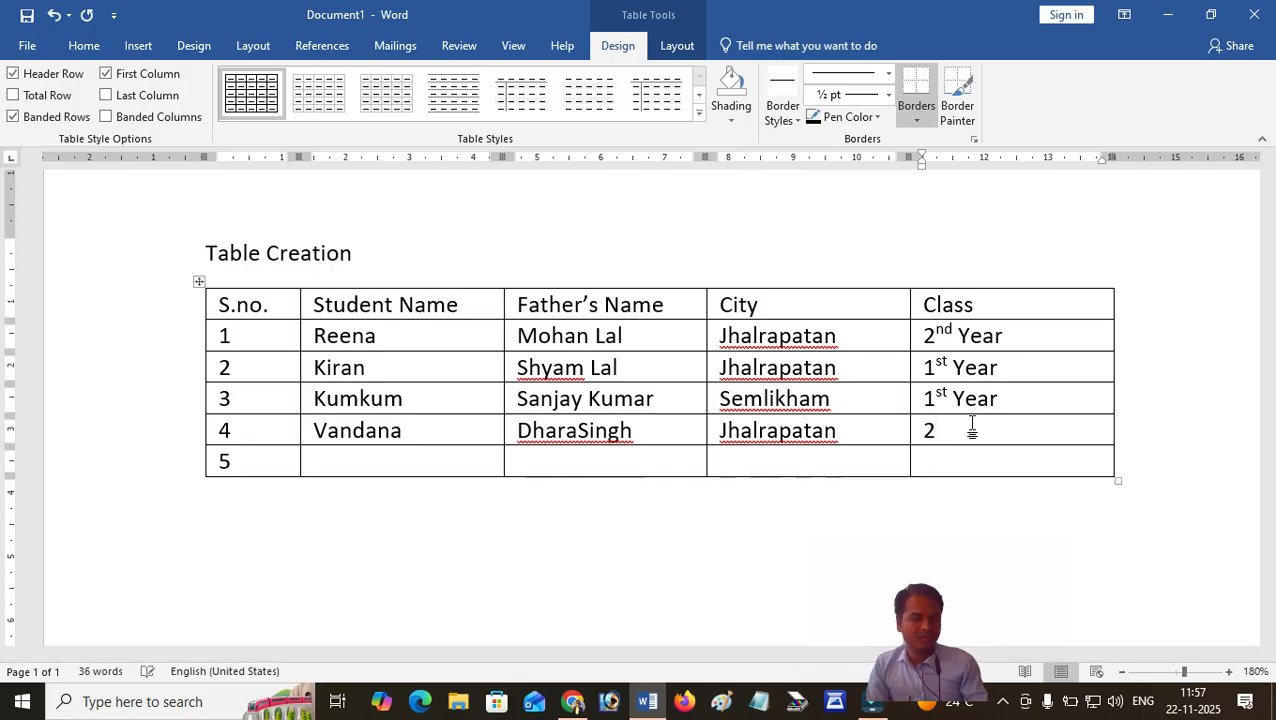
{"action": "left_click", "coordinate": [912, 341]}
{"action": "key", "text": "ctrl+c"}
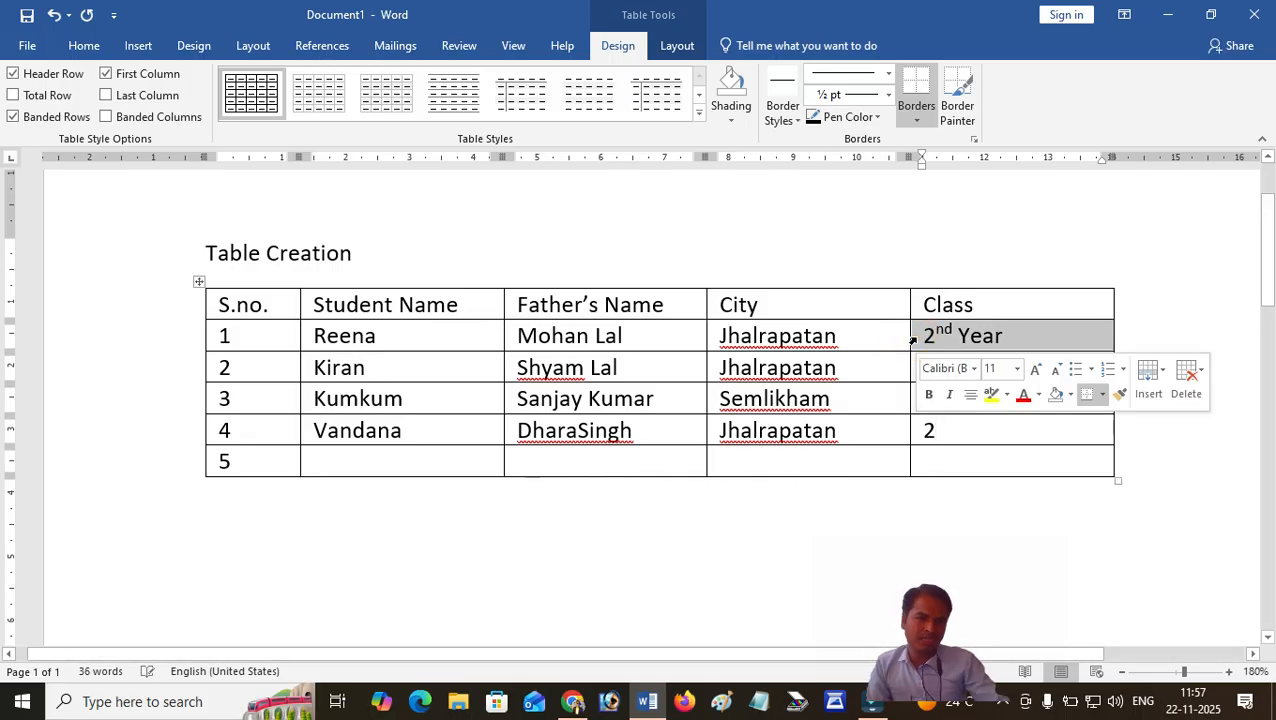
{"action": "left_click", "coordinate": [938, 430]}
{"action": "left_click", "coordinate": [914, 428]}
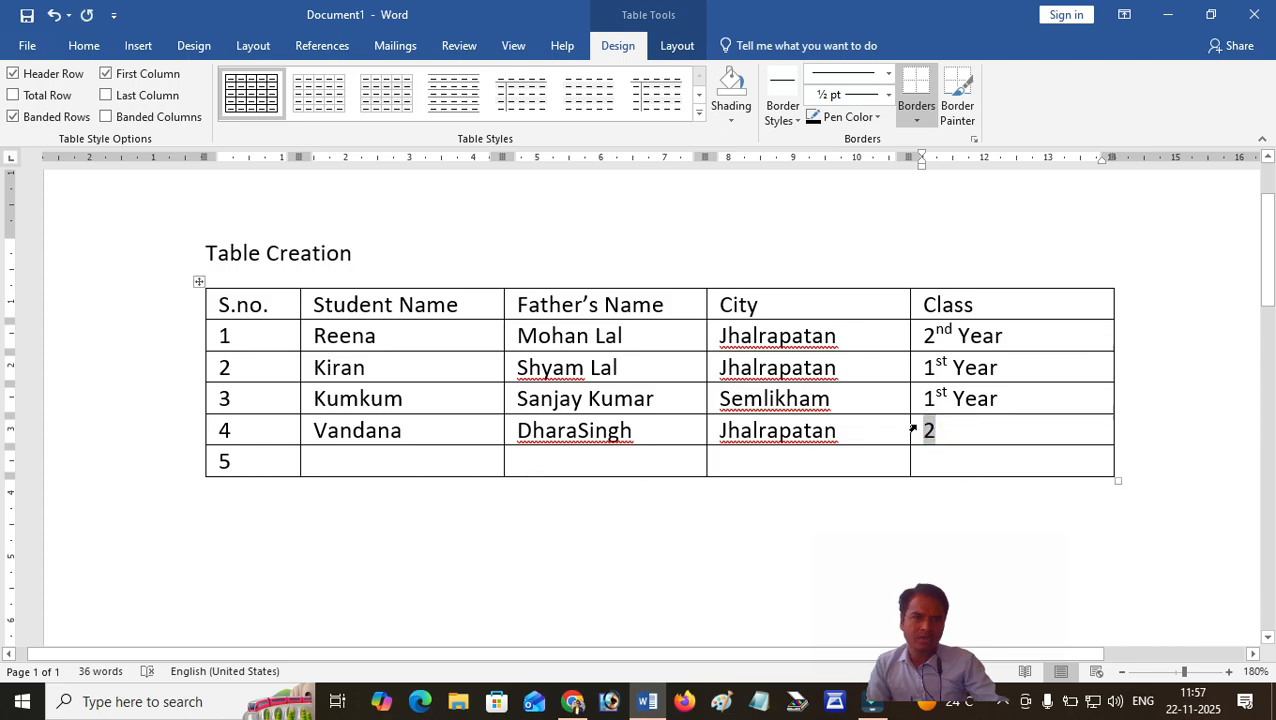
{"action": "key", "text": "ctrl+v"}
{"action": "left_click", "coordinate": [929, 455]}
Enter the fifth student's name and the father's name in row 5.
{"action": "left_click", "coordinate": [339, 461]}
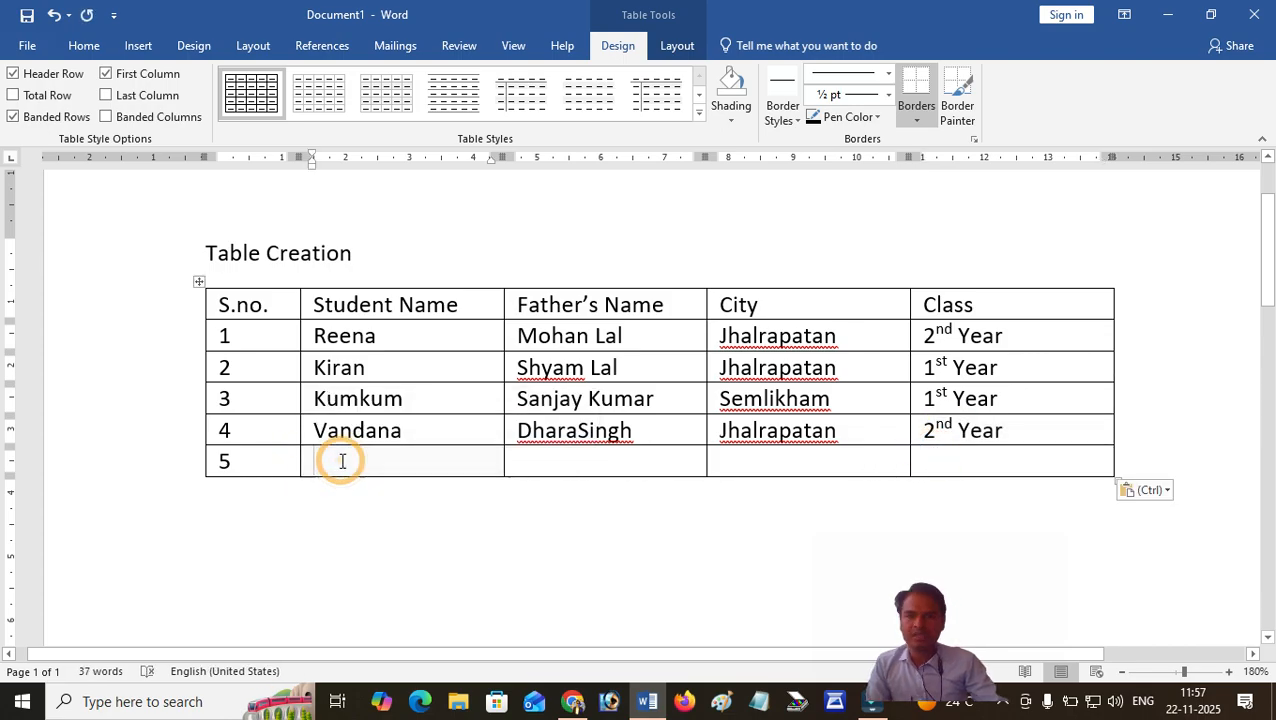
{"action": "type", "text": "nisha"}
{"action": "key", "text": "Tab"}
{"action": "type", "text": "Hariom"}
{"action": "key", "text": "Tab"}
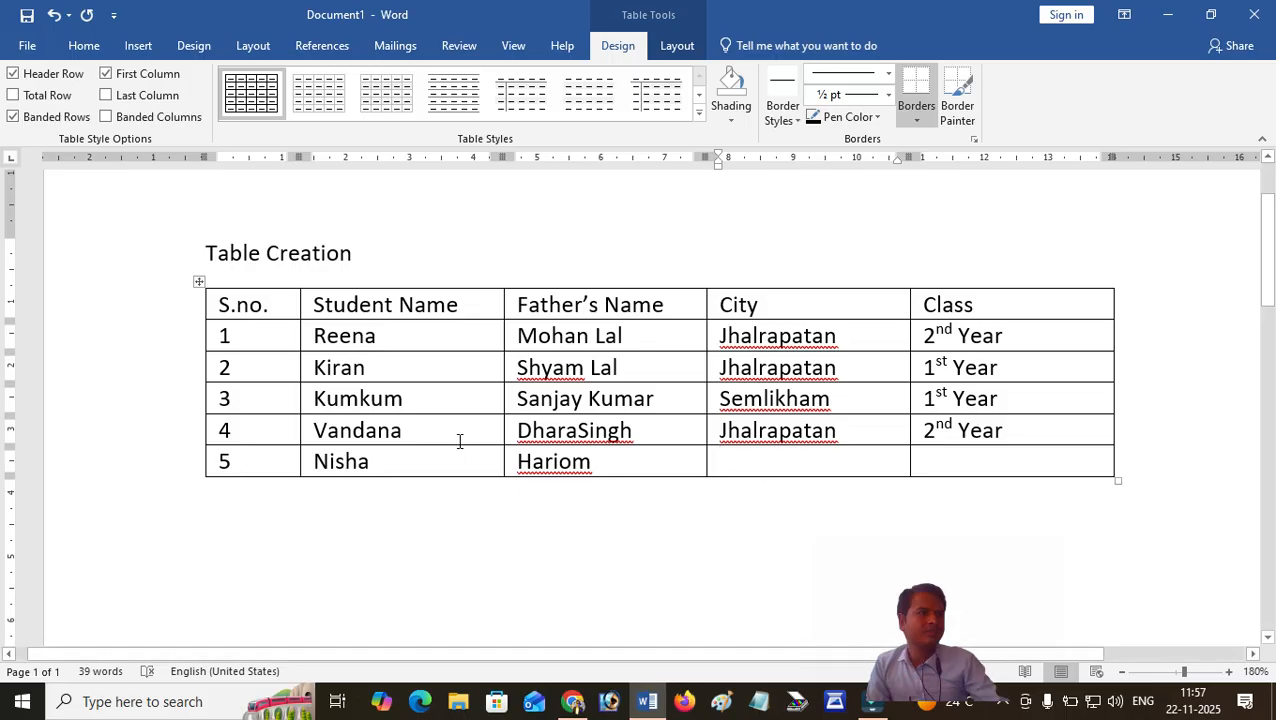
Enter the city "Dubliya" in row 5 and move to its Class cell.
{"action": "type", "text": "Dubki"}
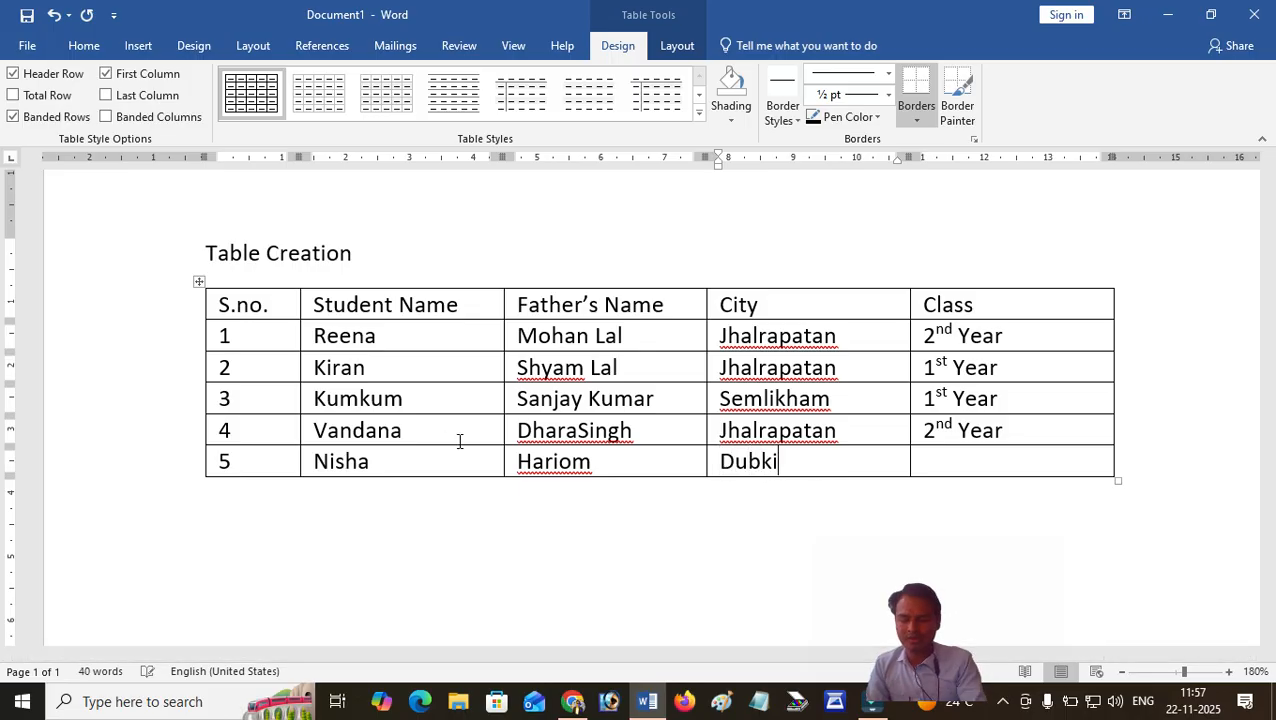
{"action": "key", "text": "BackSpace"}
{"action": "key", "text": "BackSpace"}
{"action": "key", "text": "BackSpace"}
{"action": "type", "text": "bk"}
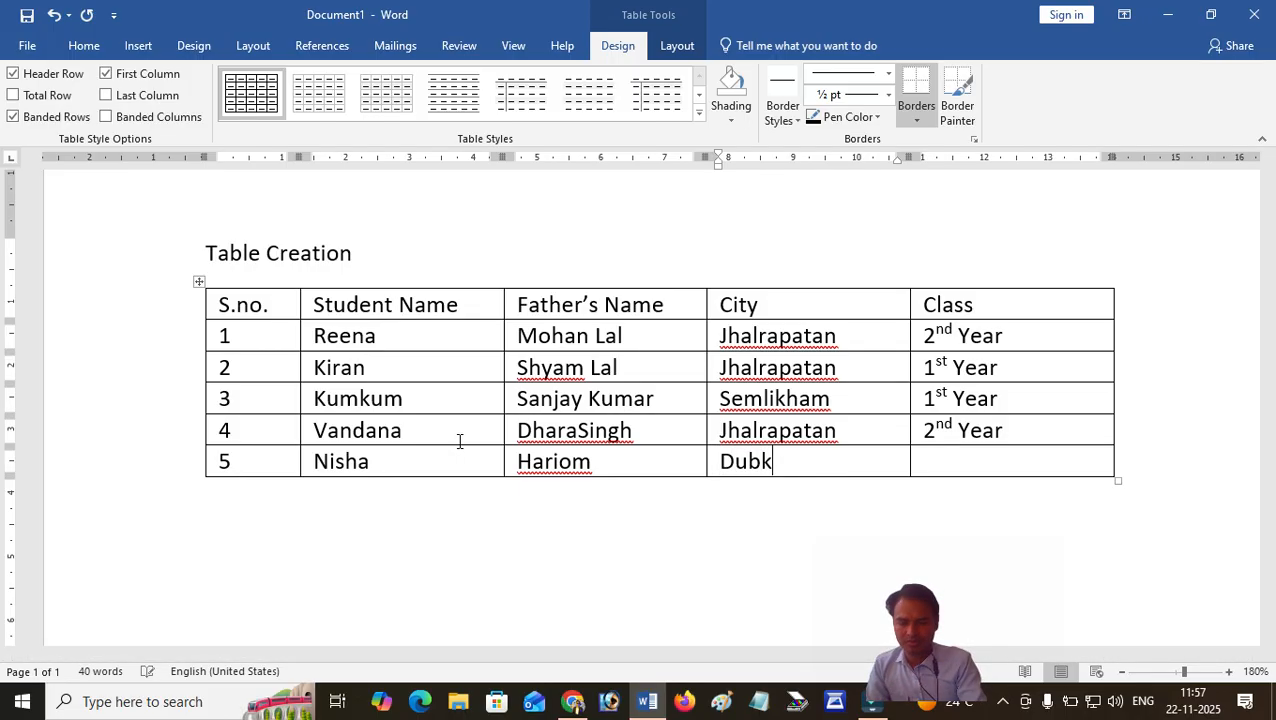
{"action": "key", "text": "BackSpace"}
{"action": "type", "text": "liya"}
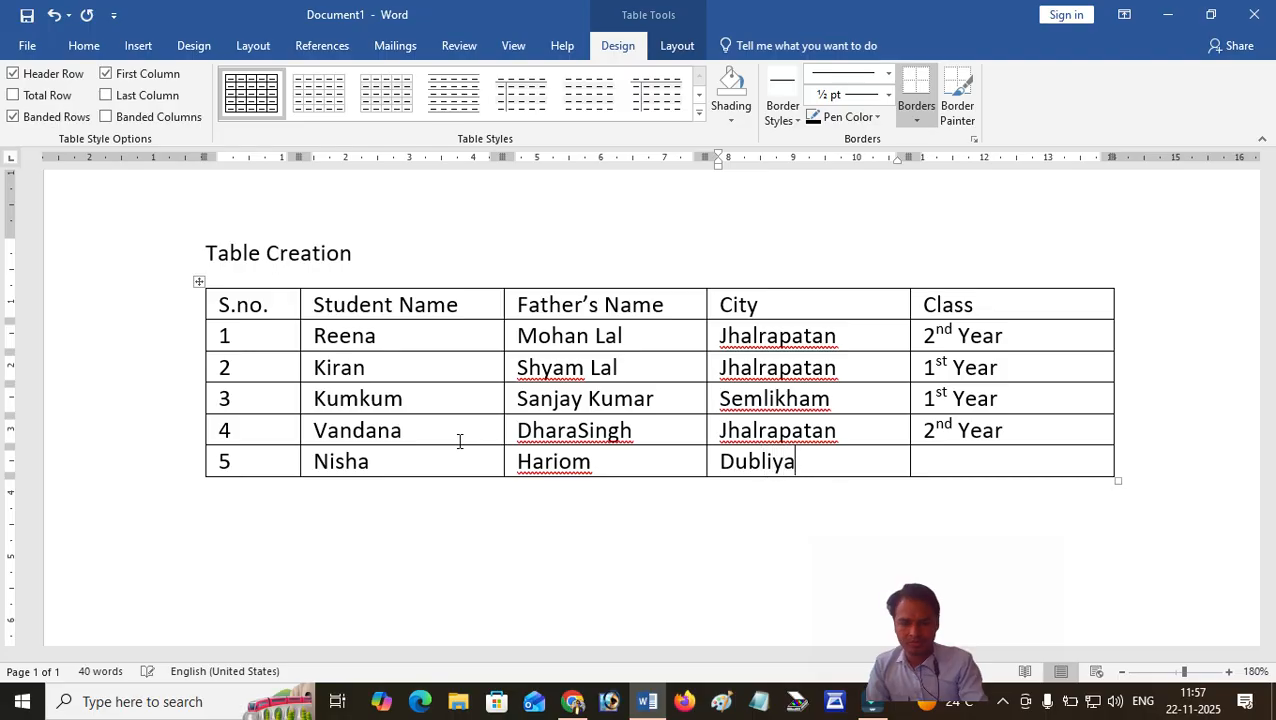
{"action": "key", "text": "Tab"}
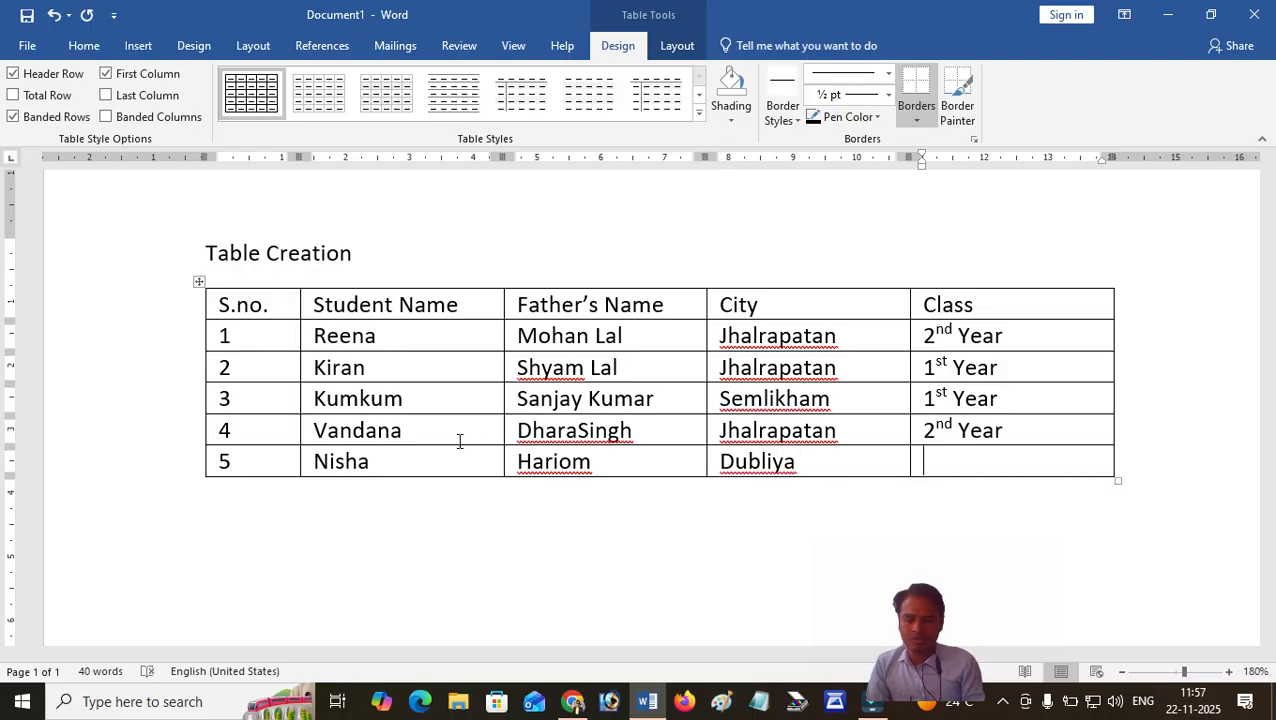
Enter "3rd Year" in the Class cell of row 5.
{"action": "type", "text": "3rs"}
{"action": "key", "text": "BackSpace"}
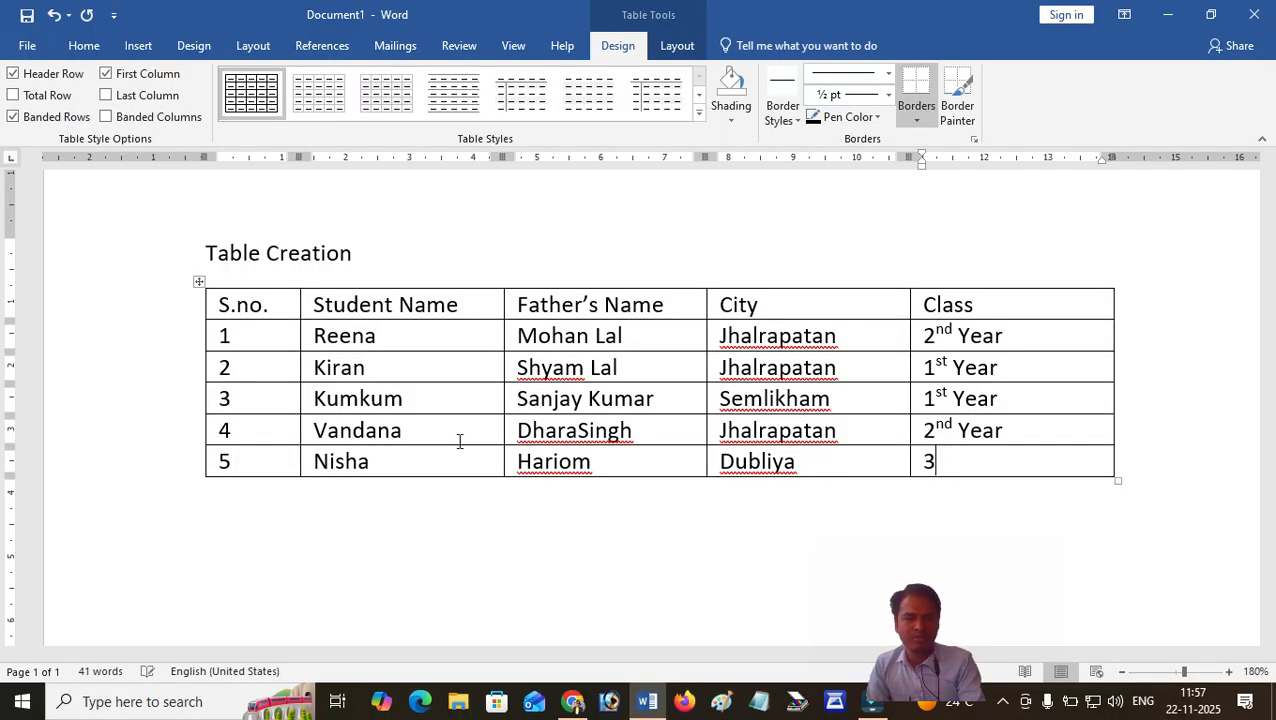
{"action": "type", "text": "d Year"}
Add an empty row at the end of the table and select the whole new row.
{"action": "key", "text": "Tab"}
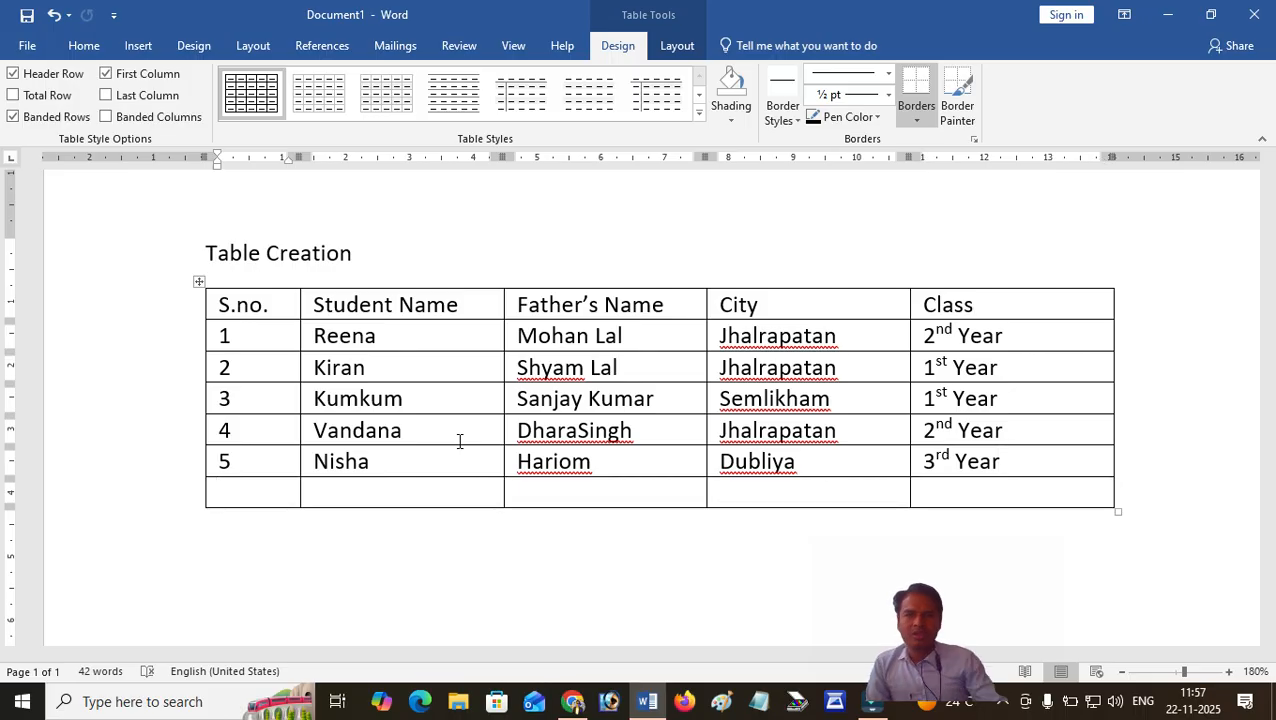
{"action": "left_click", "coordinate": [181, 493]}
{"action": "left_click", "coordinate": [360, 490]}
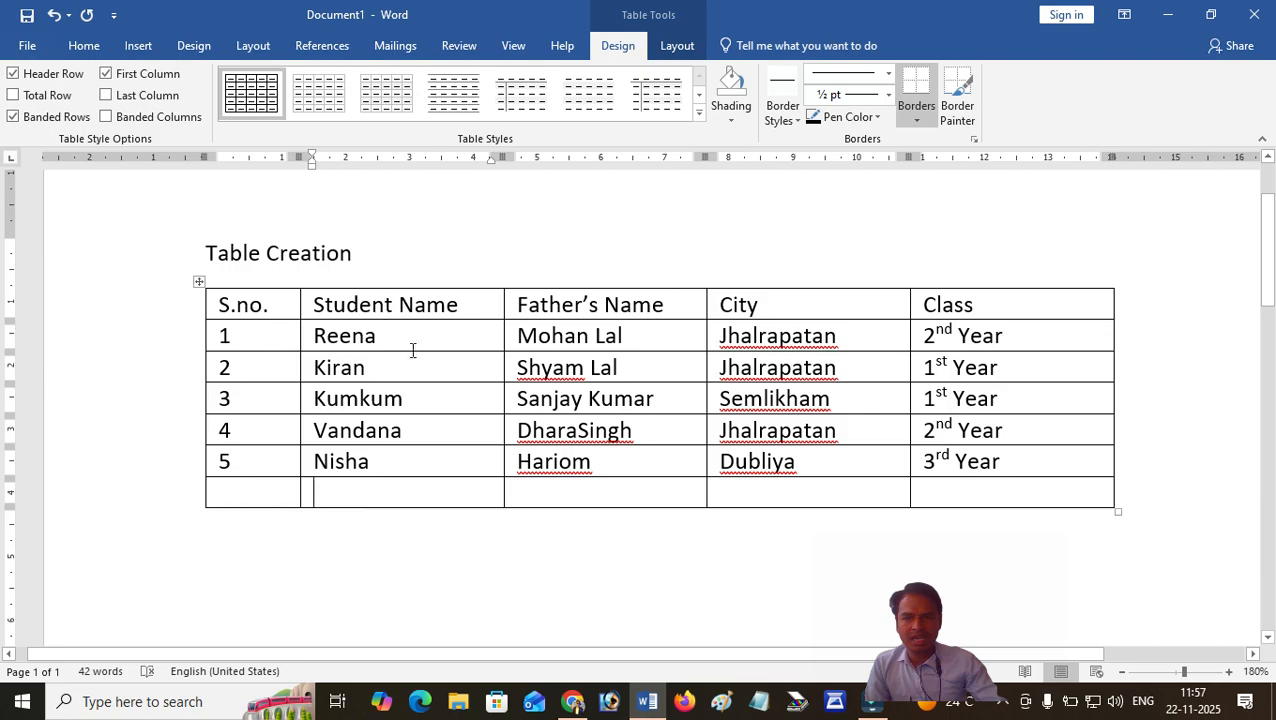
{"action": "left_click", "coordinate": [165, 502]}
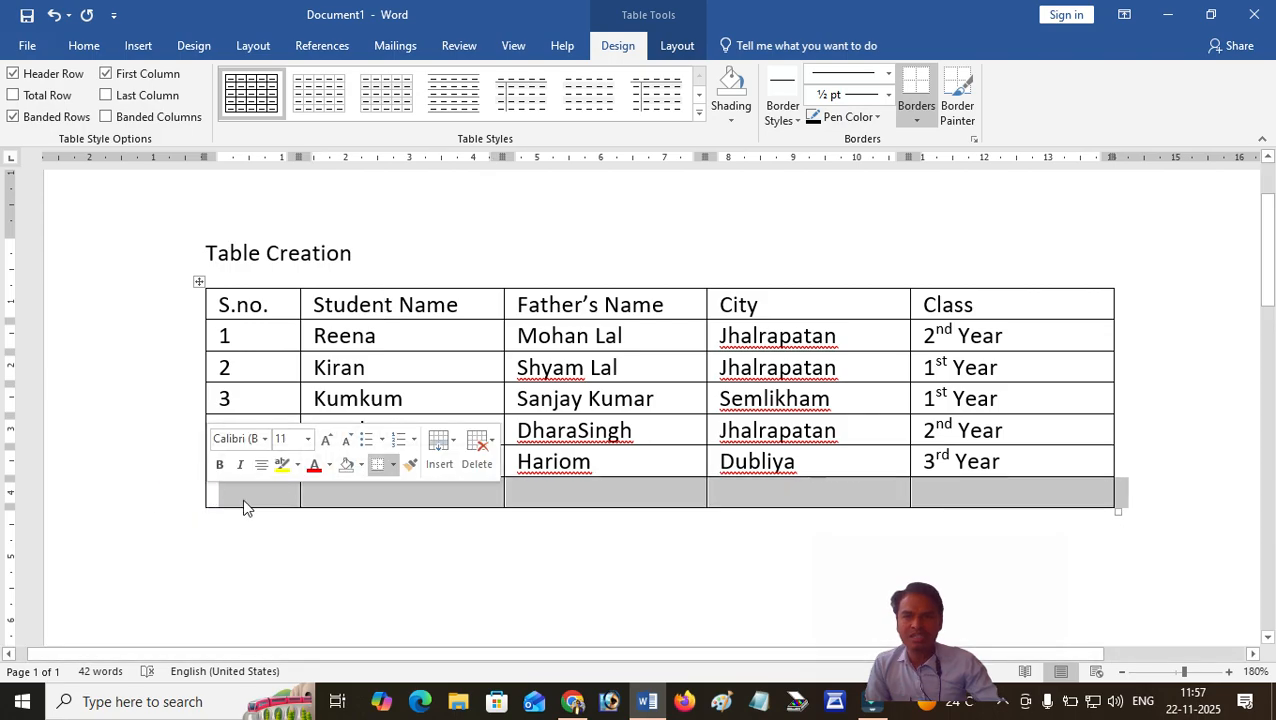
Start saving the document and choose the Documents folder as its location.
{"action": "left_click", "coordinate": [27, 45]}
{"action": "left_click", "coordinate": [46, 195]}
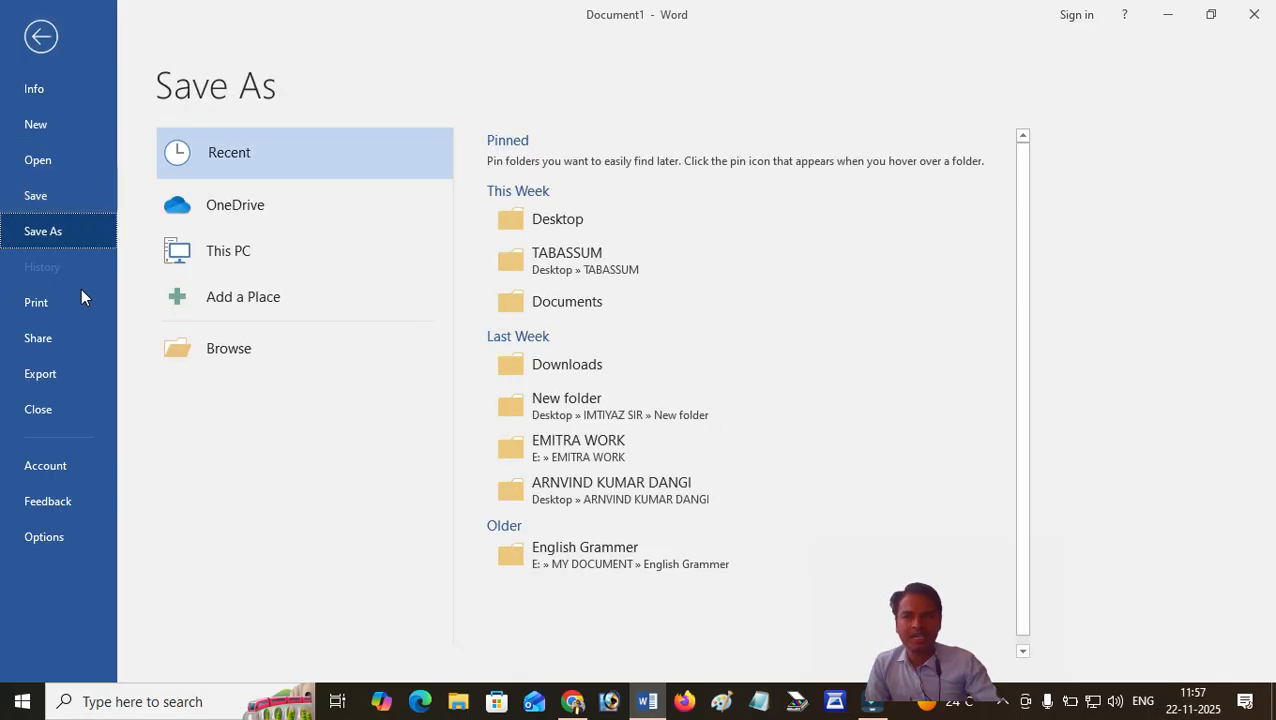
{"action": "left_click", "coordinate": [234, 352]}
{"action": "left_click", "coordinate": [233, 352]}
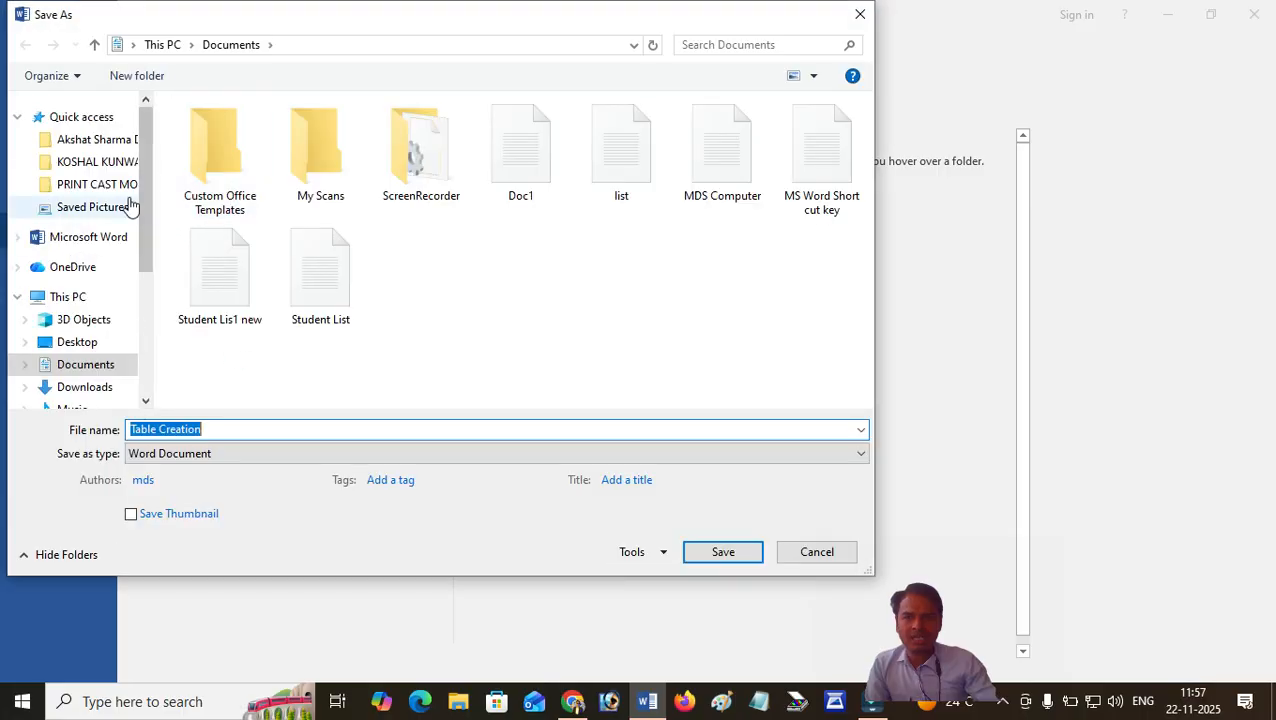
{"action": "left_click", "coordinate": [80, 364]}
Name the file "Student Table" and save it as a Word document in the Documents folder.
{"action": "left_click", "coordinate": [236, 428]}
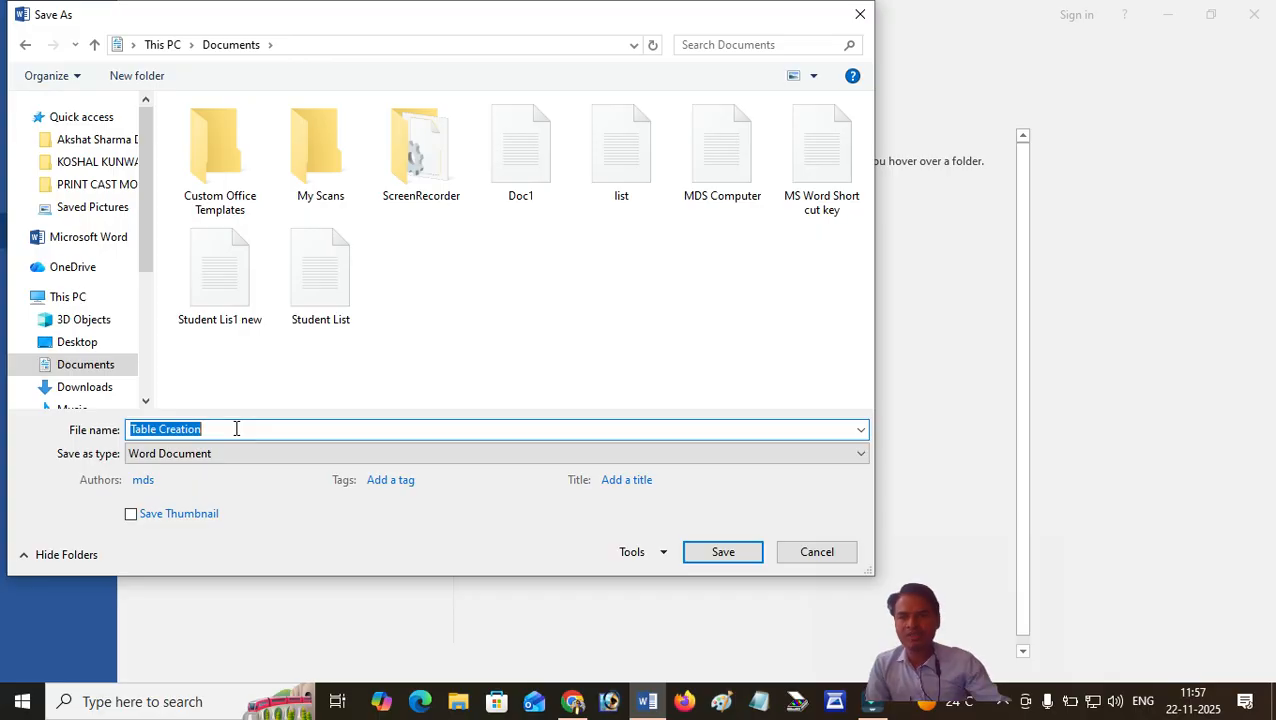
{"action": "left_click", "coordinate": [237, 429]}
{"action": "left_click_drag", "start_coordinate": [214, 431], "coordinate": [56, 429]}
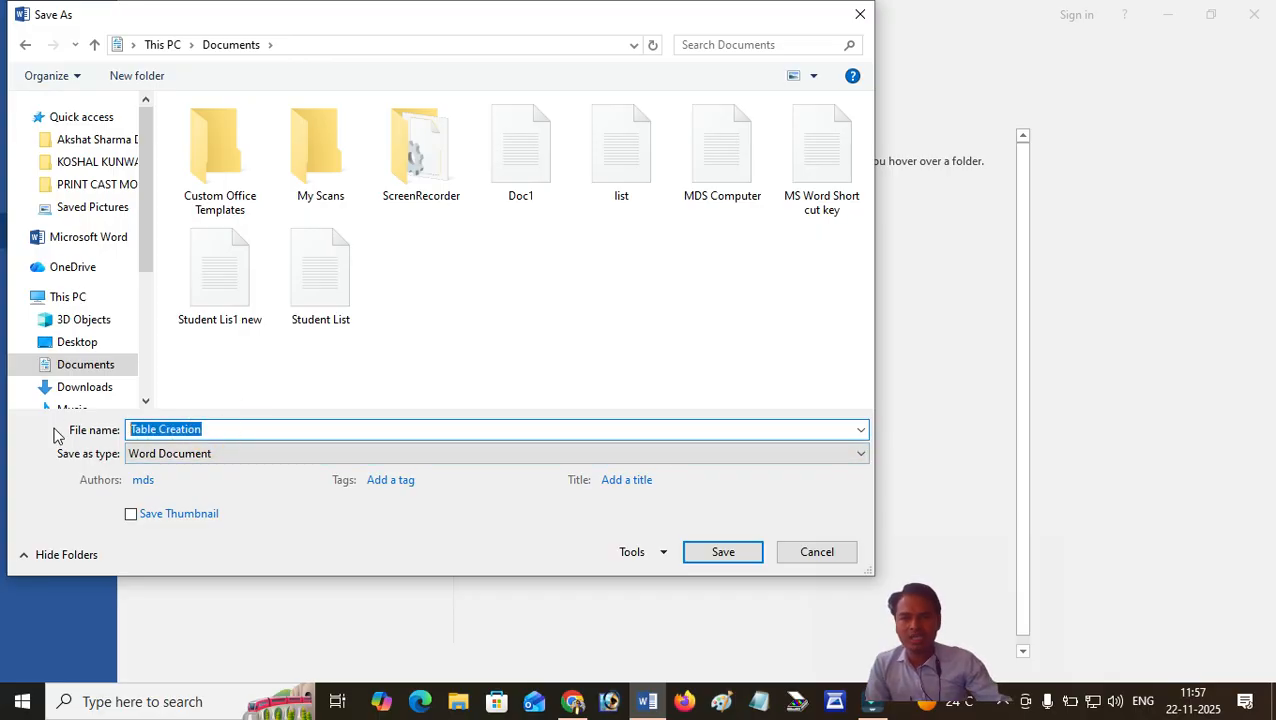
{"action": "type", "text": "Stu"}
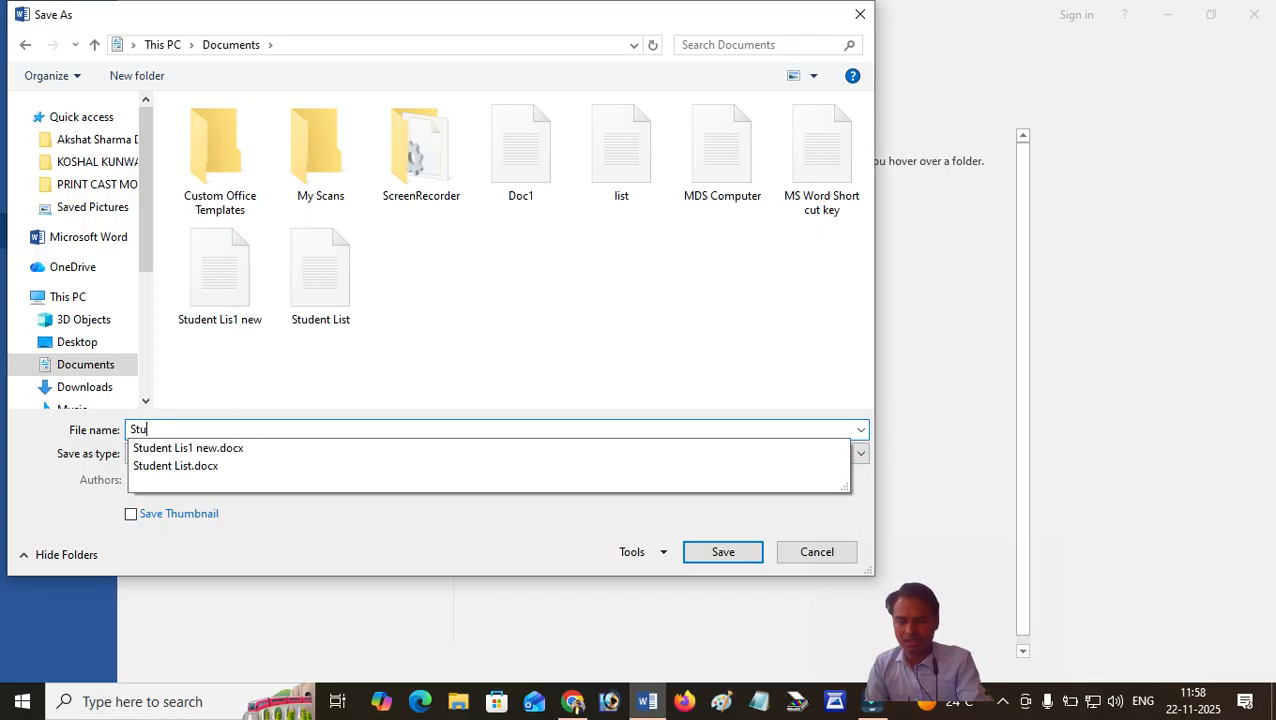
{"action": "type", "text": "dent Table"}
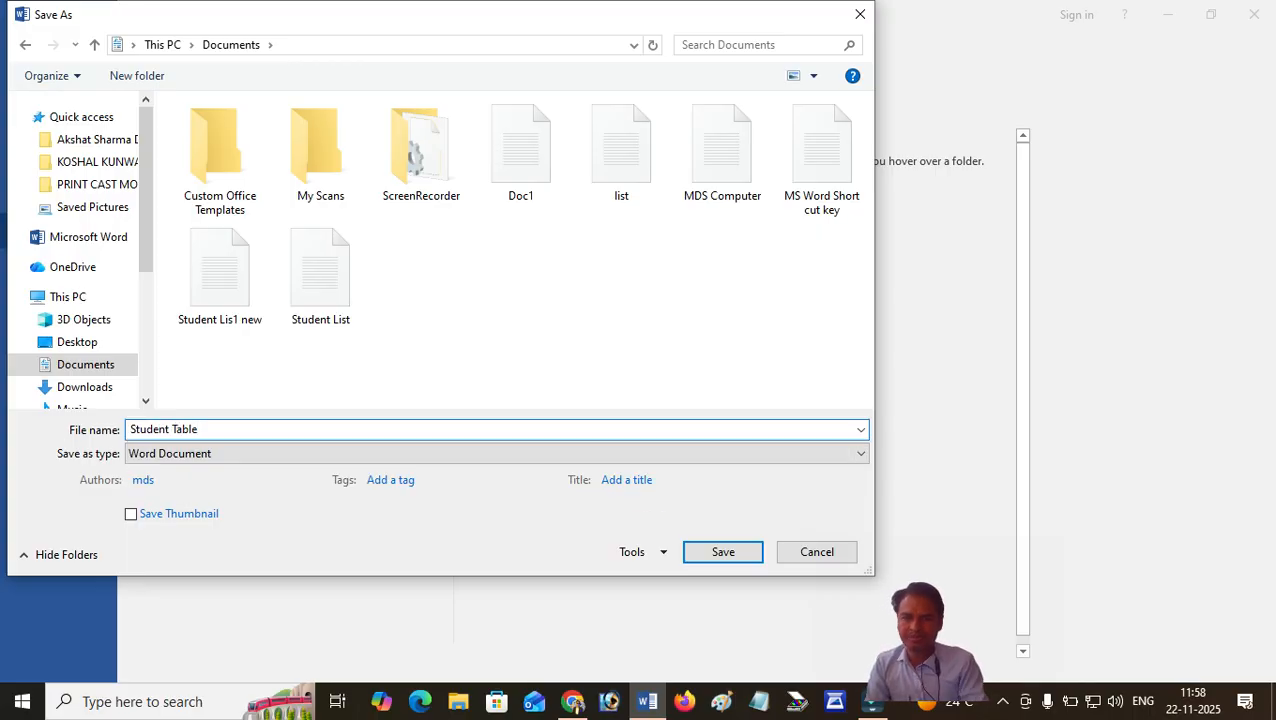
{"action": "left_click", "coordinate": [746, 556]}
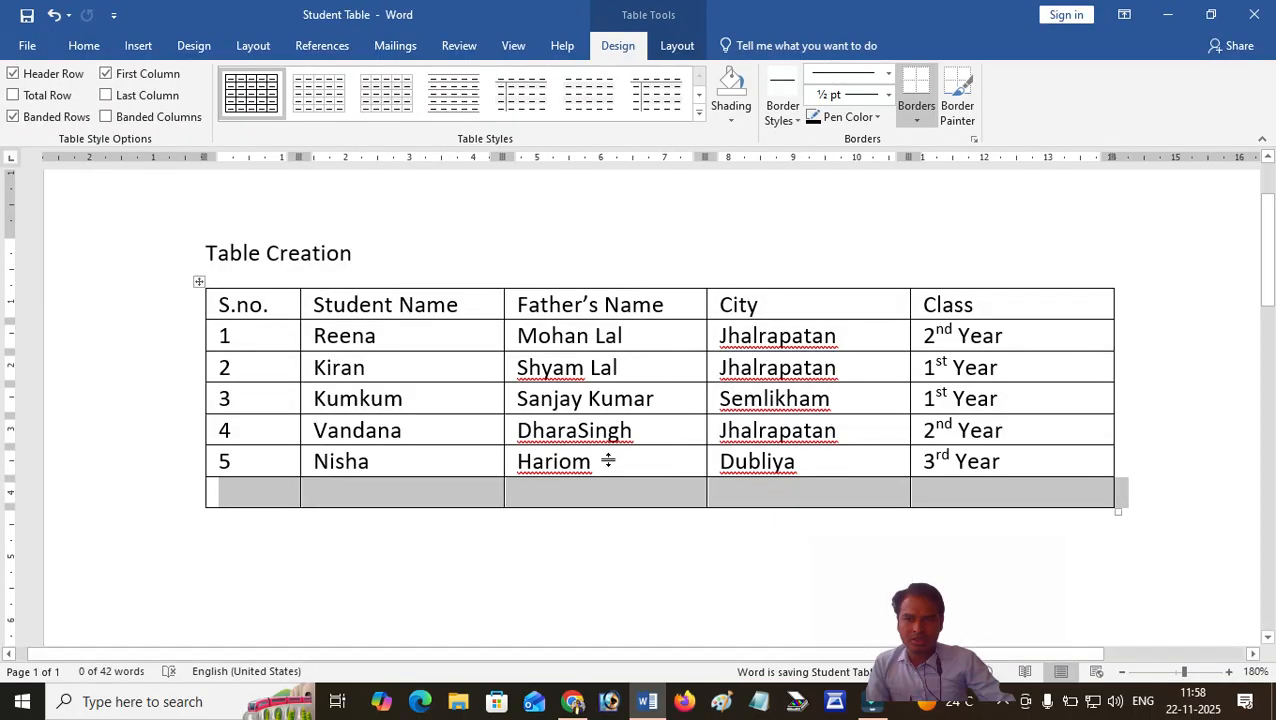
Insert a new column directly to the right of the Father's Name column.
{"action": "left_click", "coordinate": [488, 489]}
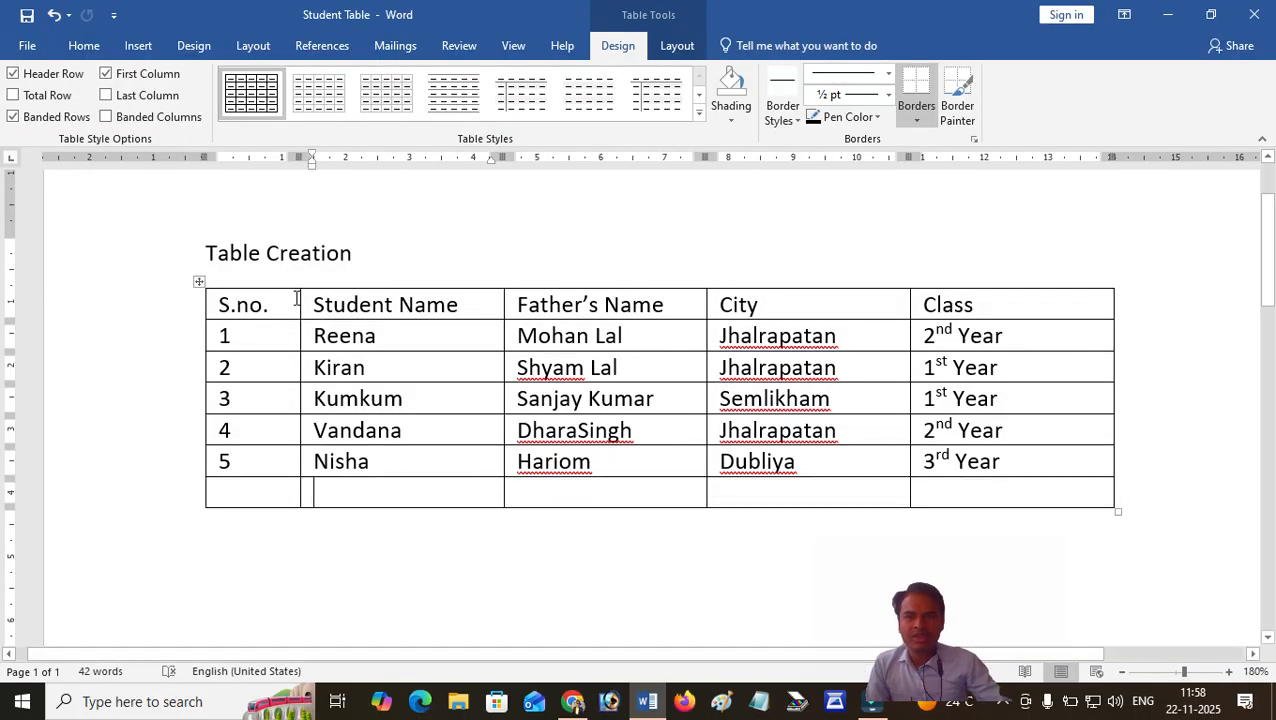
{"action": "left_click", "coordinate": [490, 303]}
{"action": "left_click", "coordinate": [681, 298]}
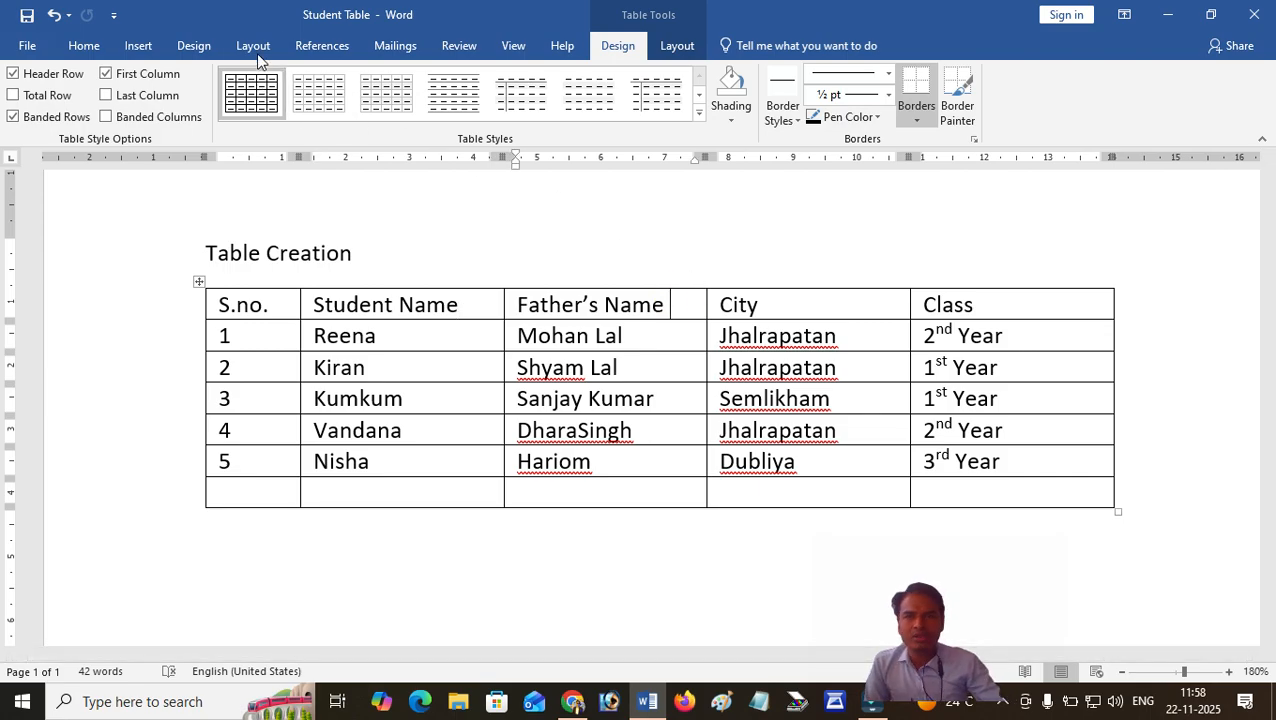
{"action": "left_click", "coordinate": [670, 47]}
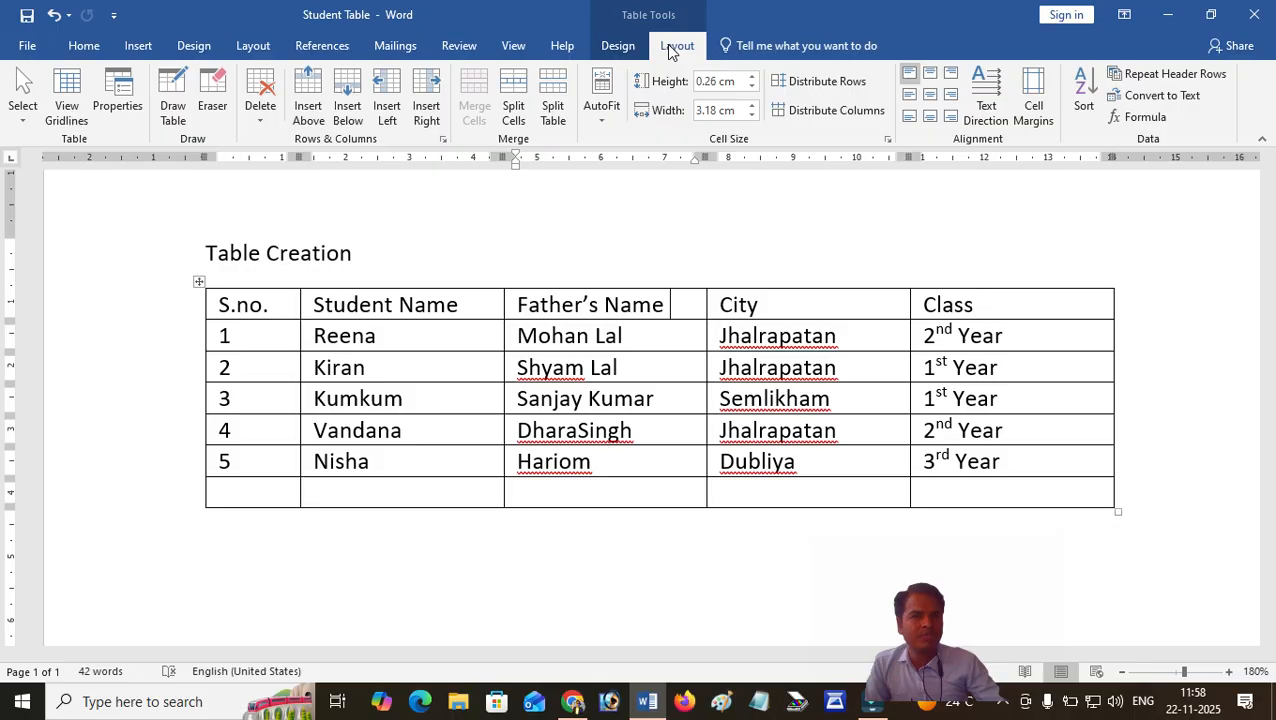
{"action": "left_click", "coordinate": [666, 303]}
{"action": "left_click", "coordinate": [681, 300]}
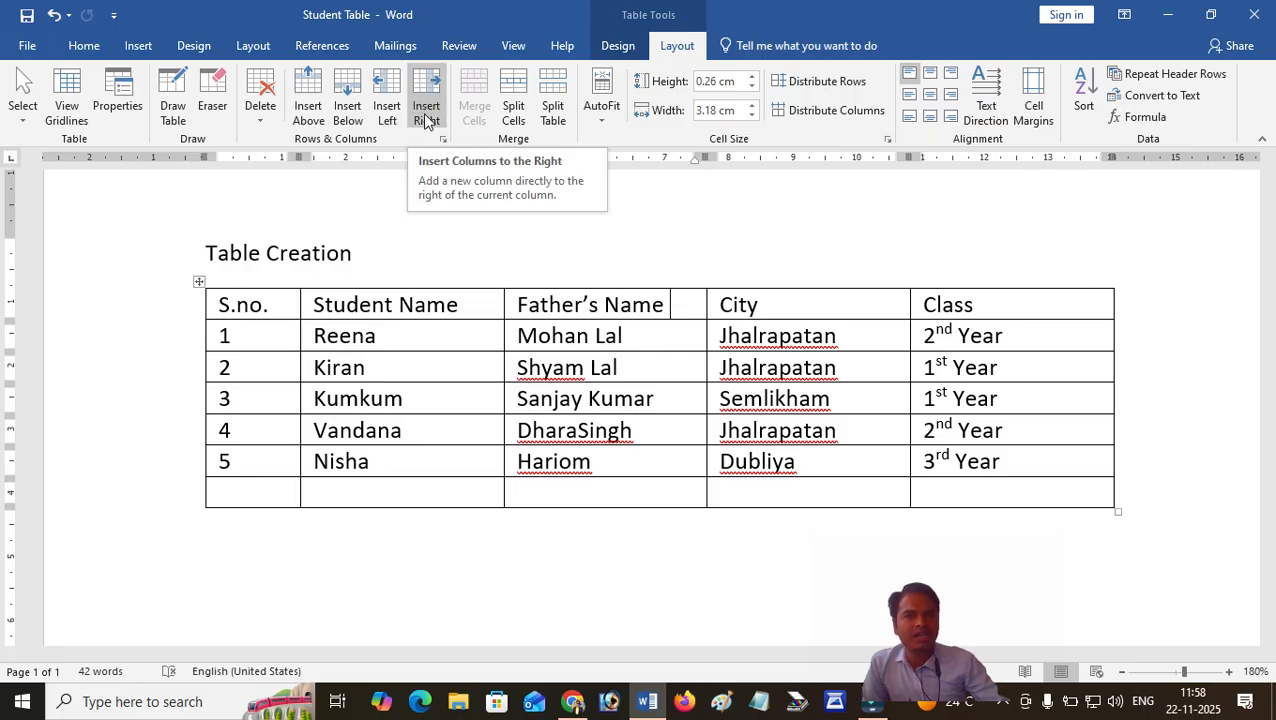
{"action": "left_click", "coordinate": [675, 303]}
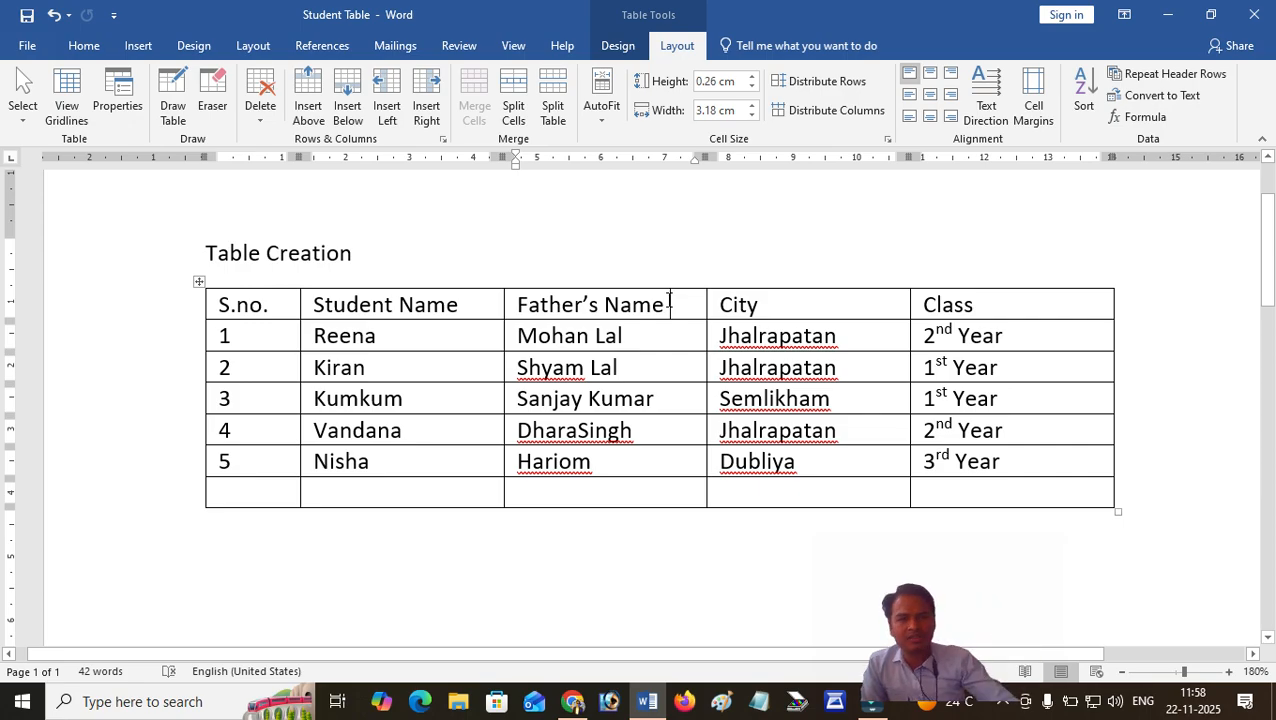
{"action": "left_click", "coordinate": [426, 110]}
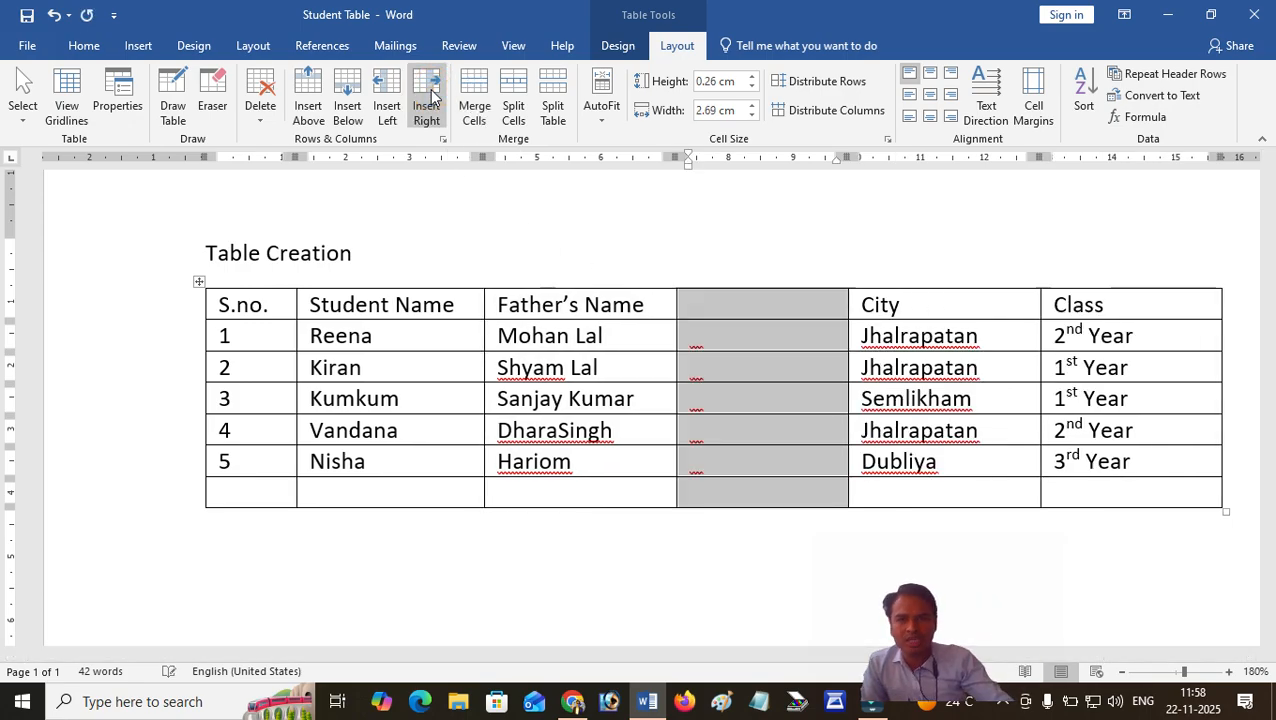
Enter the heading "Mother's Name" in the header cell of the new column.
{"action": "left_click", "coordinate": [740, 309]}
{"action": "type", "text": "Mo"}
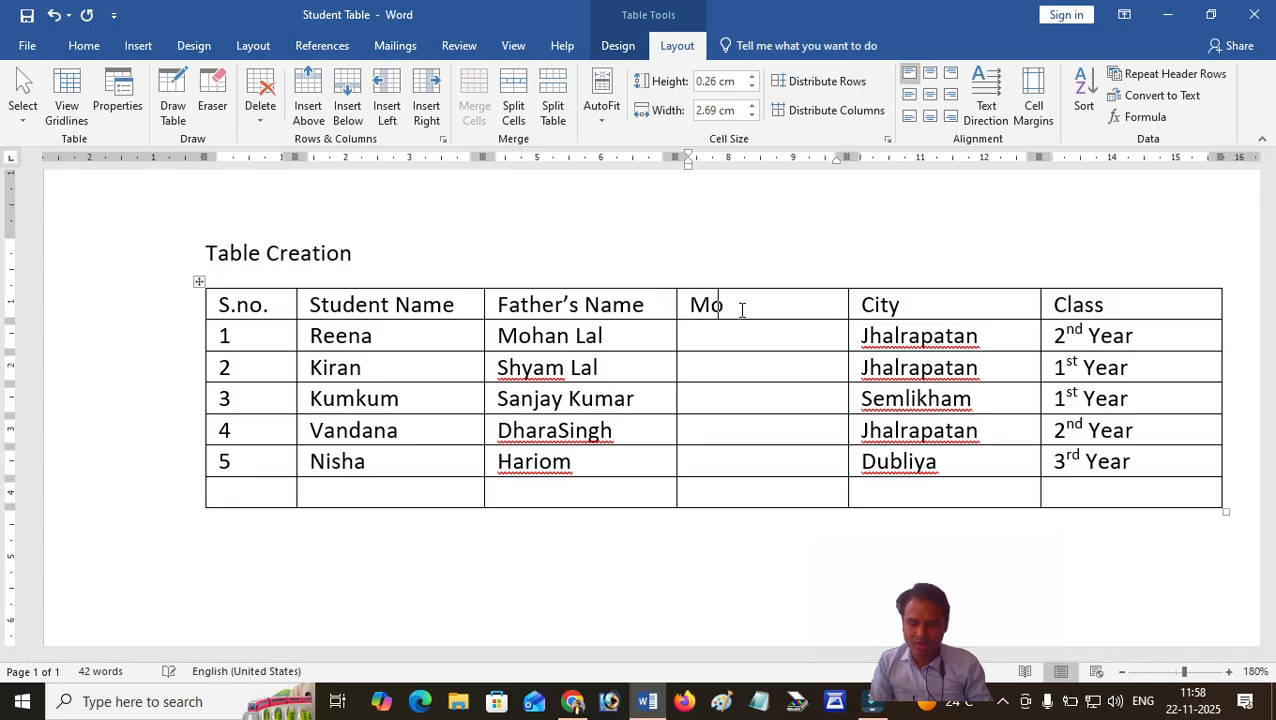
{"action": "type", "text": "ther's NAme"}
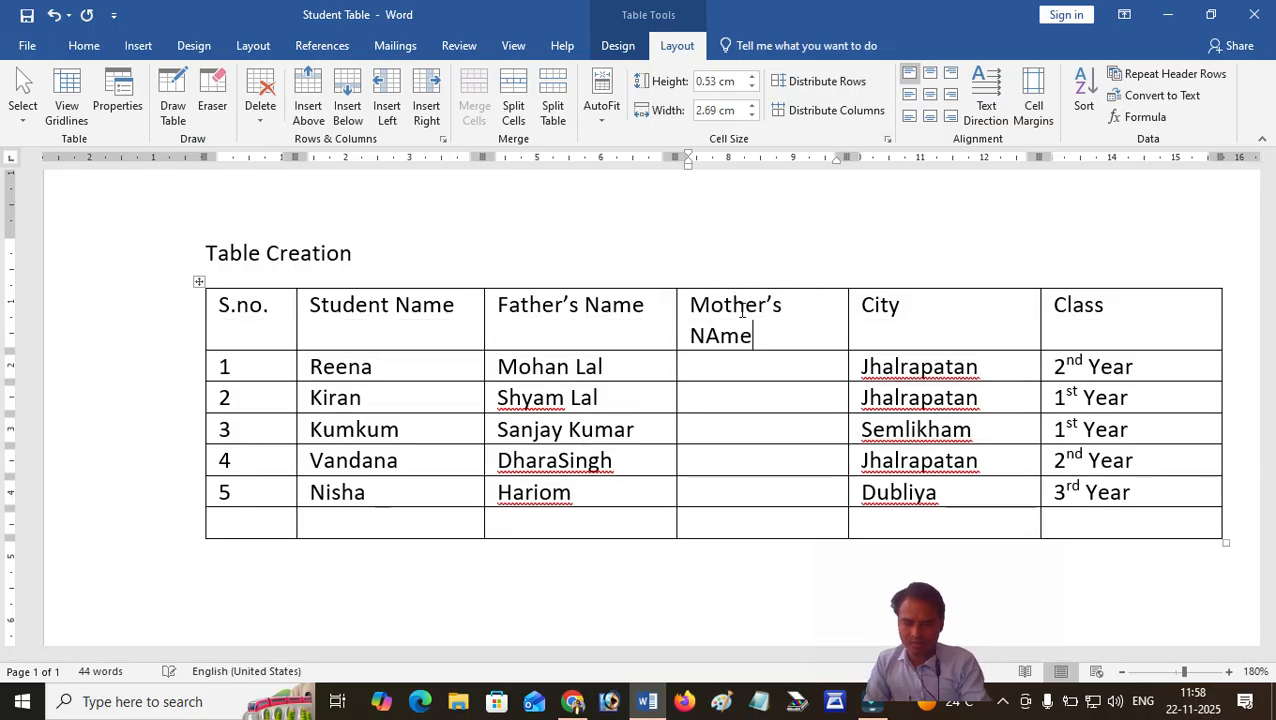
{"action": "key", "text": "Tab"}
Widen the Mother's Name column to about 2.87 cm so its heading fits on one line.
{"action": "left_click", "coordinate": [765, 312]}
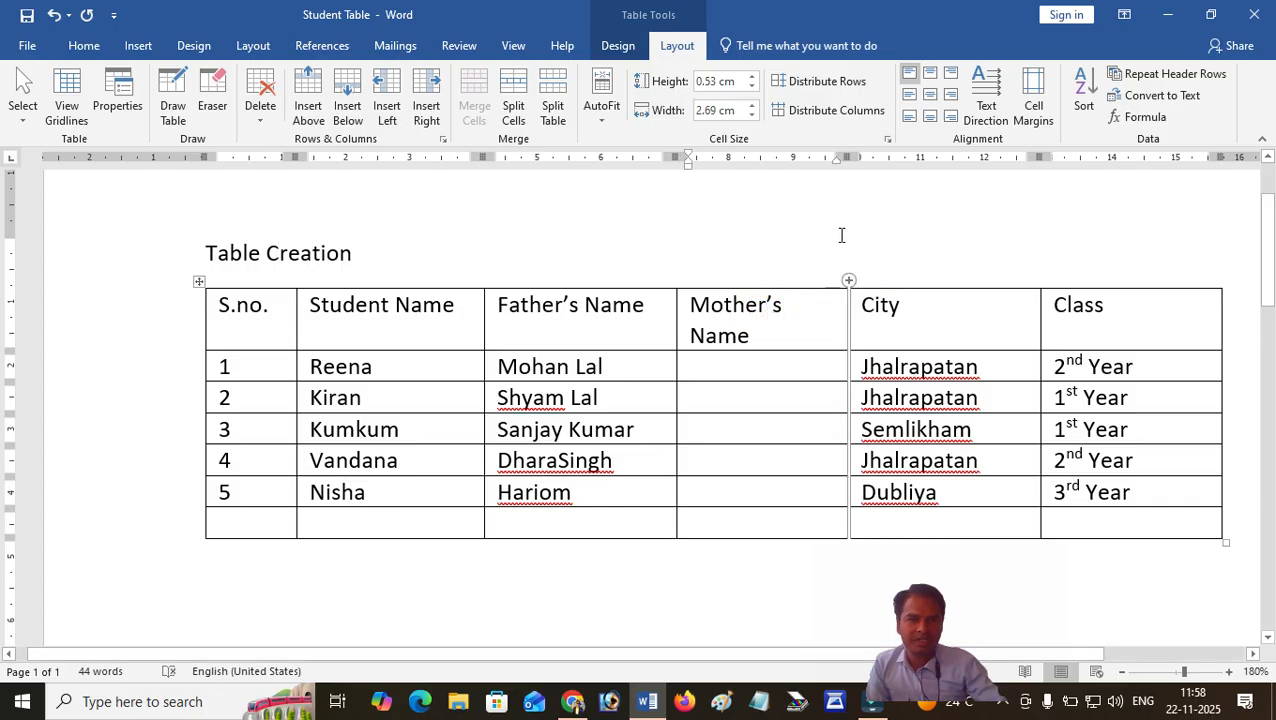
{"action": "left_click_drag", "start_coordinate": [843, 158], "coordinate": [858, 158]}
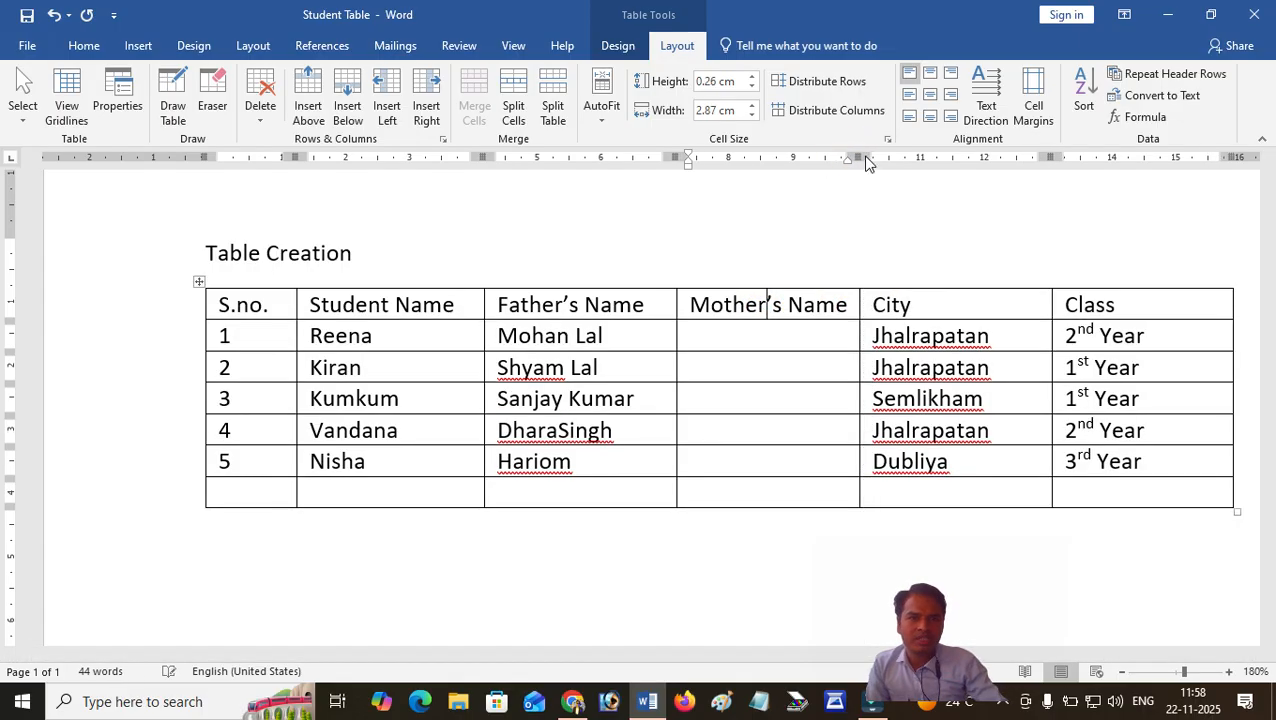
{"action": "left_click", "coordinate": [781, 337]}
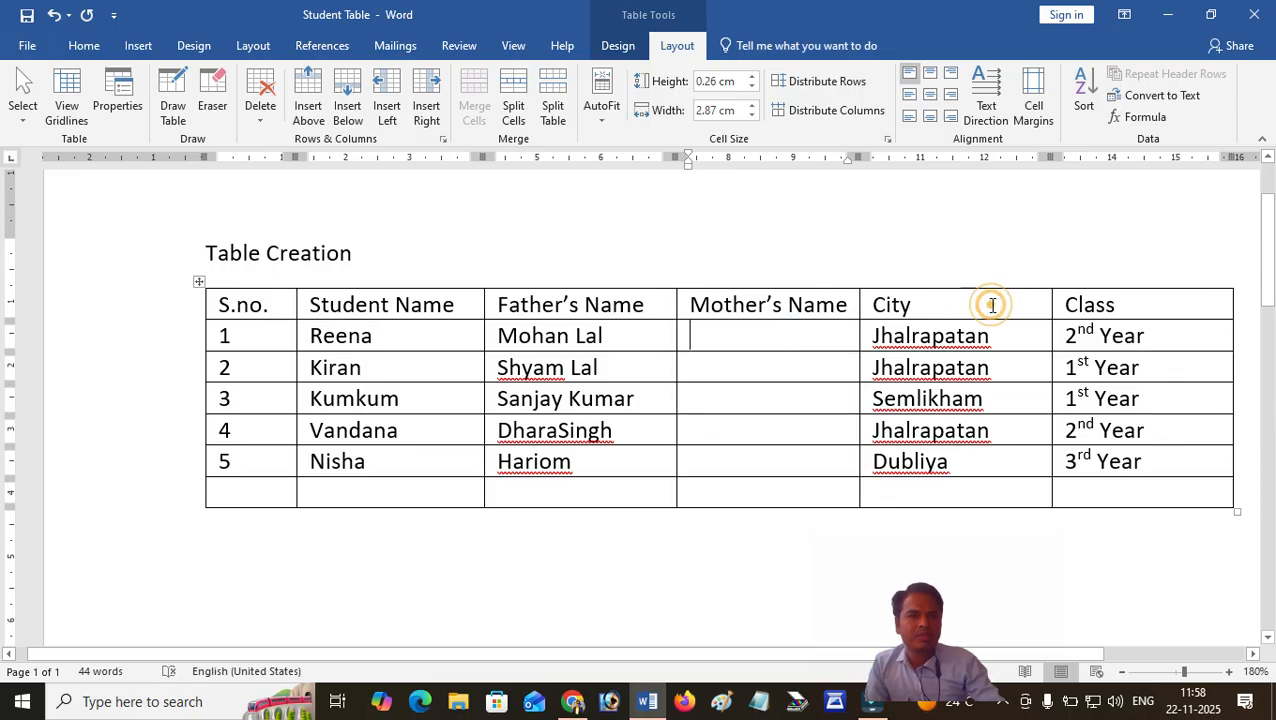
Insert a column directly to the left of the City column and head it "Mobile".
{"action": "left_click", "coordinate": [935, 303]}
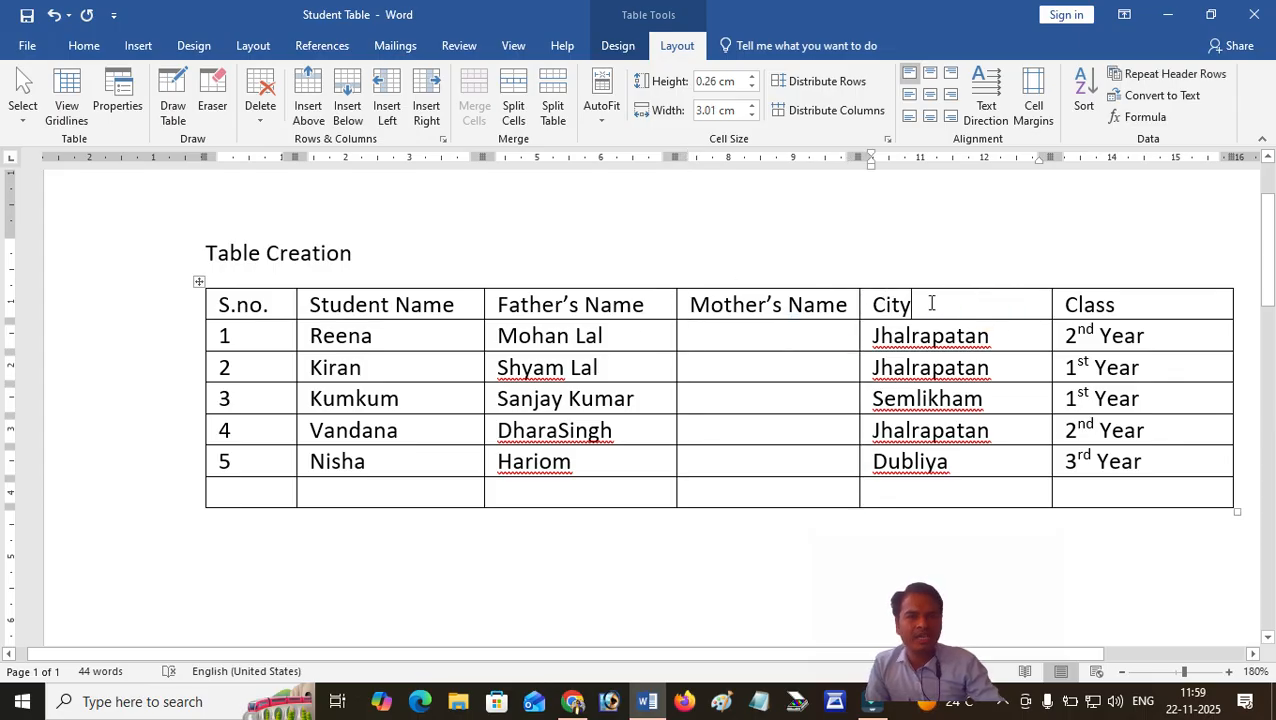
{"action": "left_click", "coordinate": [919, 303]}
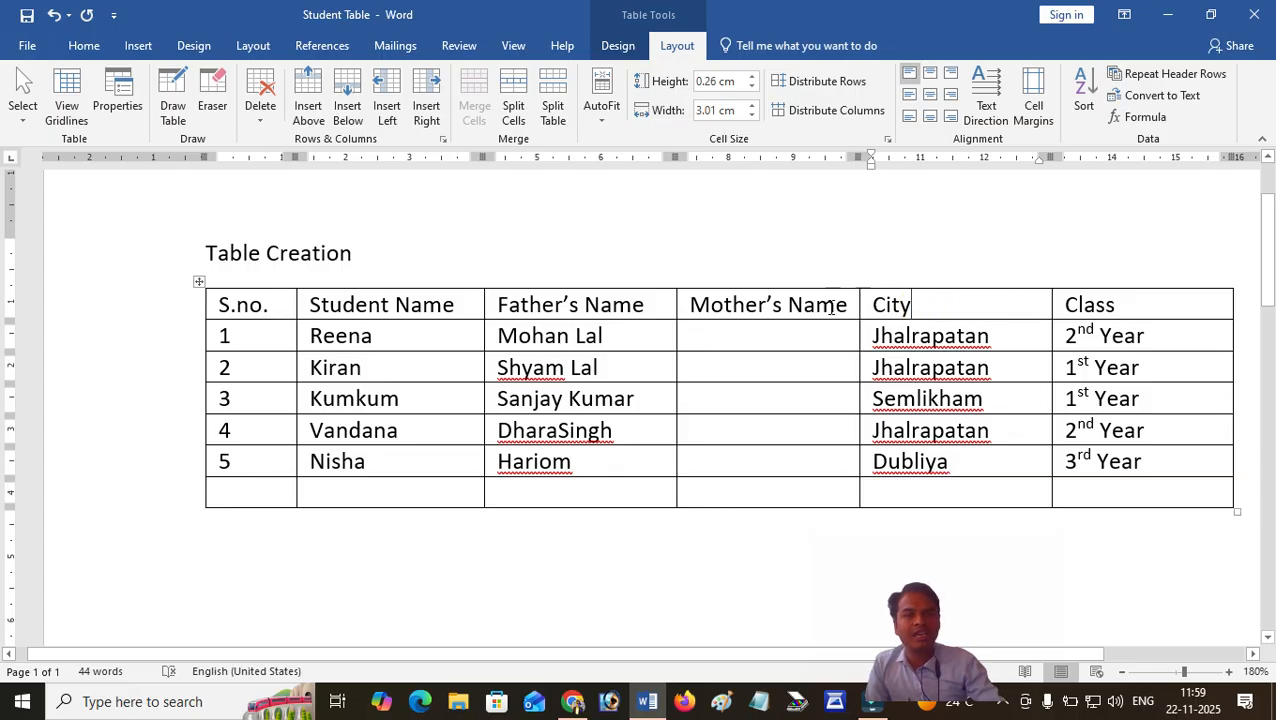
{"action": "left_click", "coordinate": [390, 90]}
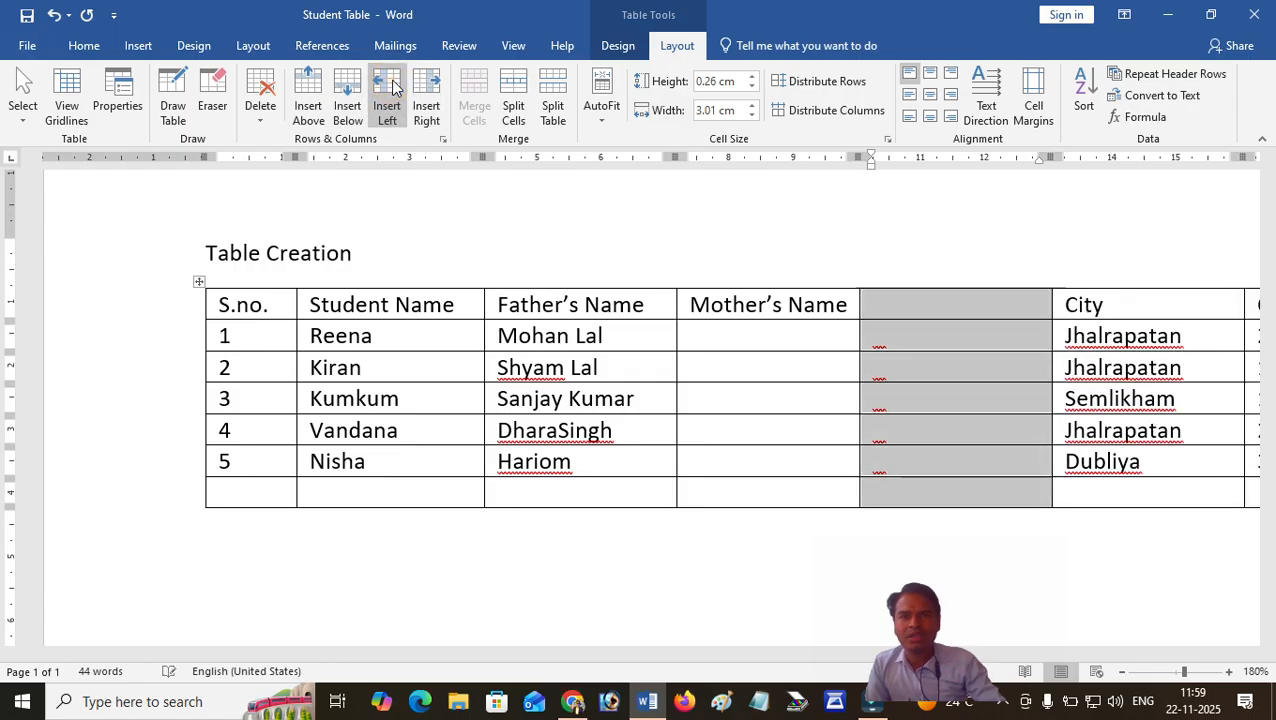
{"action": "left_click", "coordinate": [898, 300]}
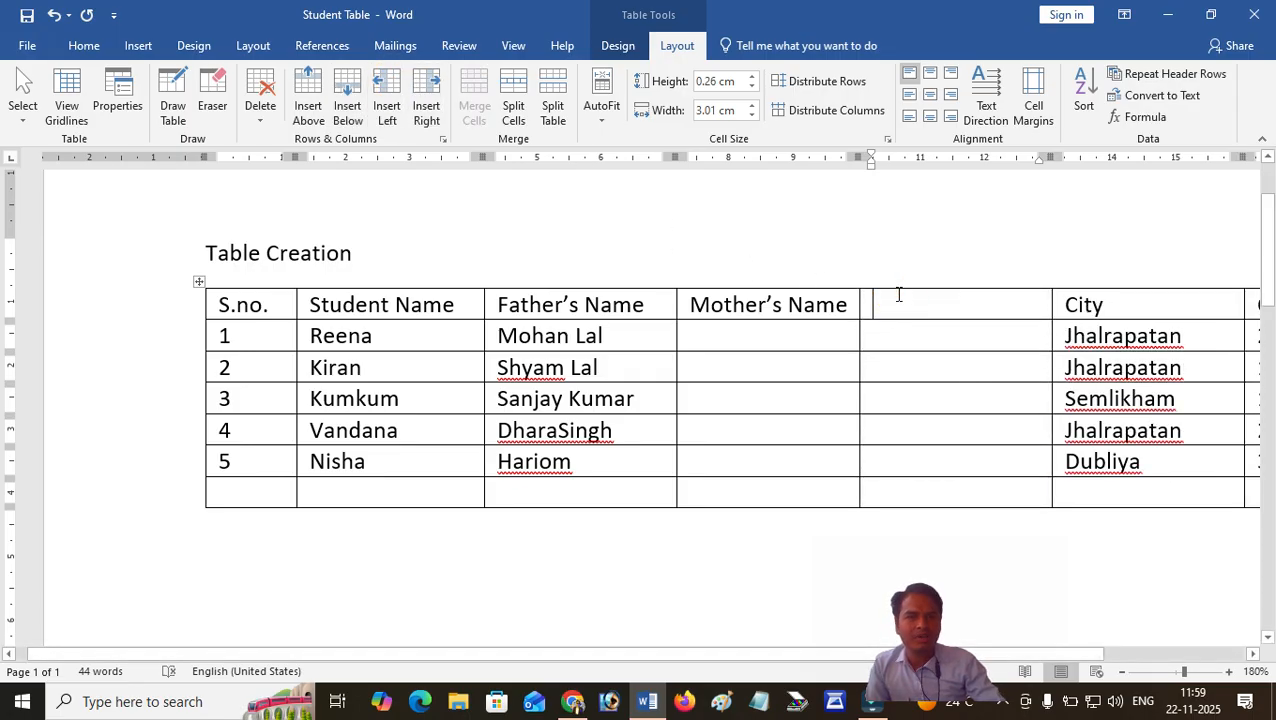
{"action": "type", "text": "Mobile"}
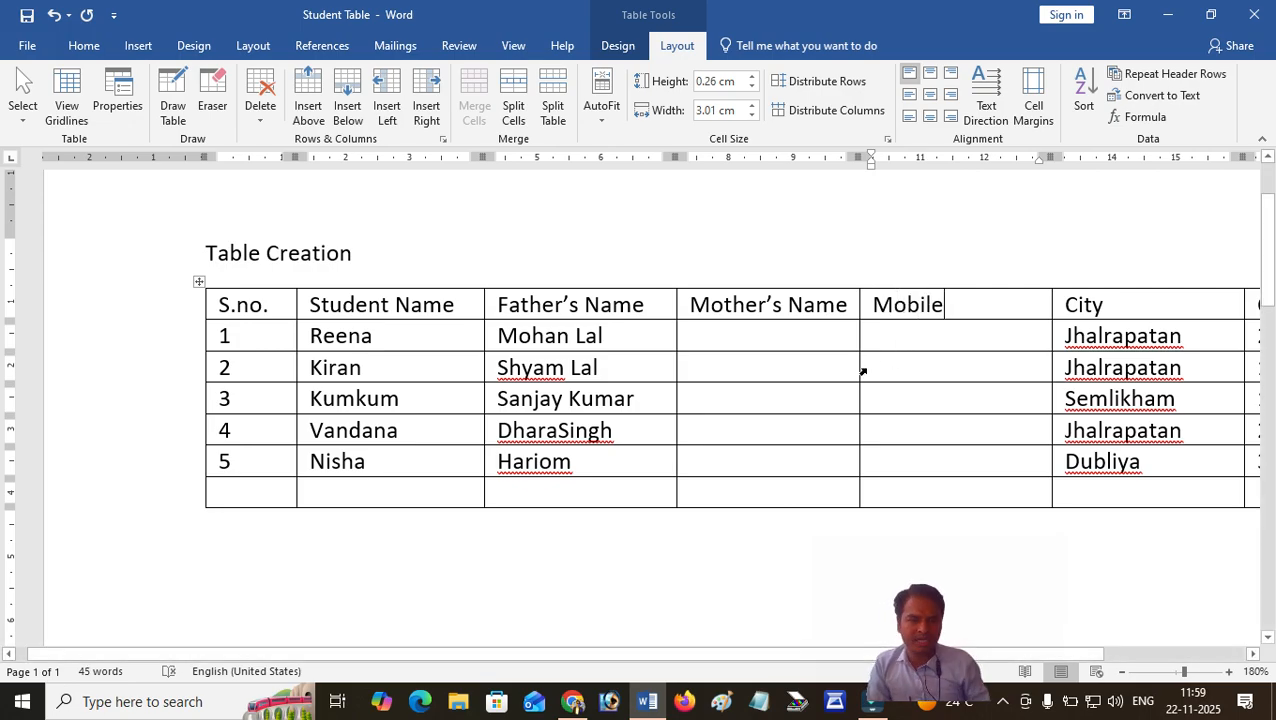
Shift the whole table about 1.7 cm to the left, into the page's left margin.
{"action": "left_click", "coordinate": [866, 338]}
{"action": "left_click_drag", "start_coordinate": [203, 157], "coordinate": [92, 156]}
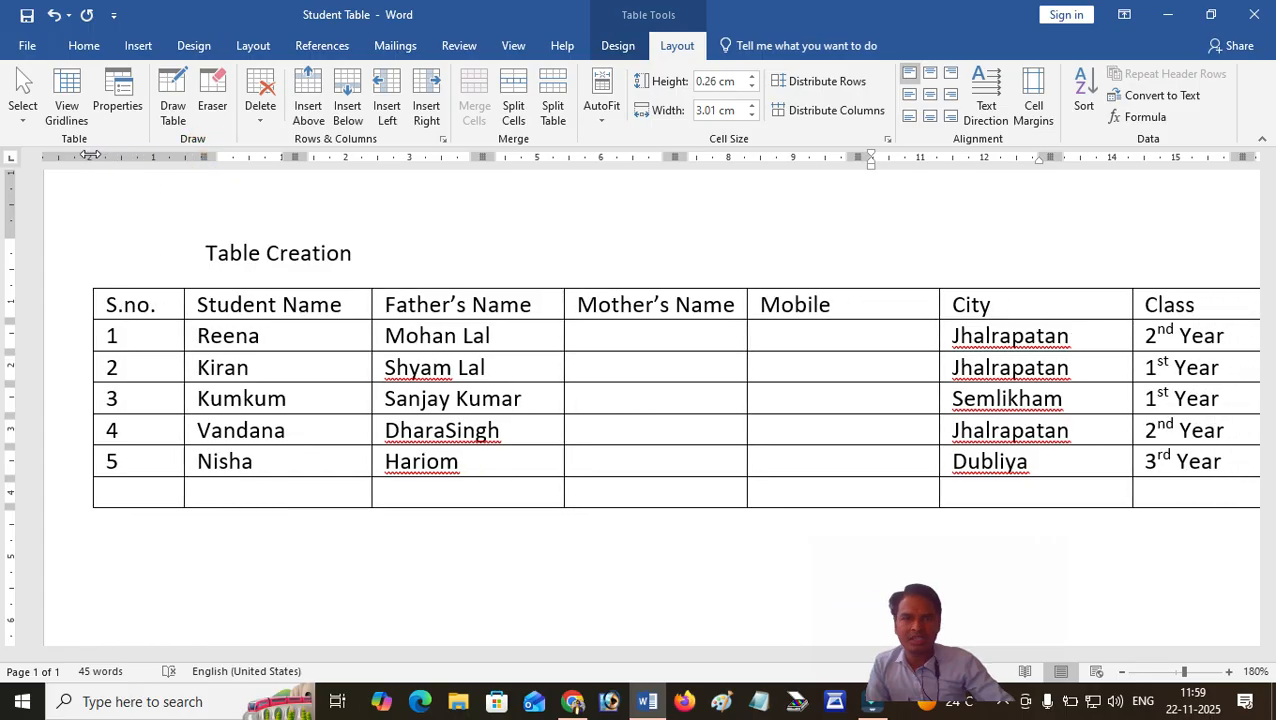
{"action": "left_click", "coordinate": [661, 330]}
Narrow the Student Name column to about 2.82 cm and slightly narrow the Father's Name column, keeping both headings on one line.
{"action": "left_click", "coordinate": [346, 304]}
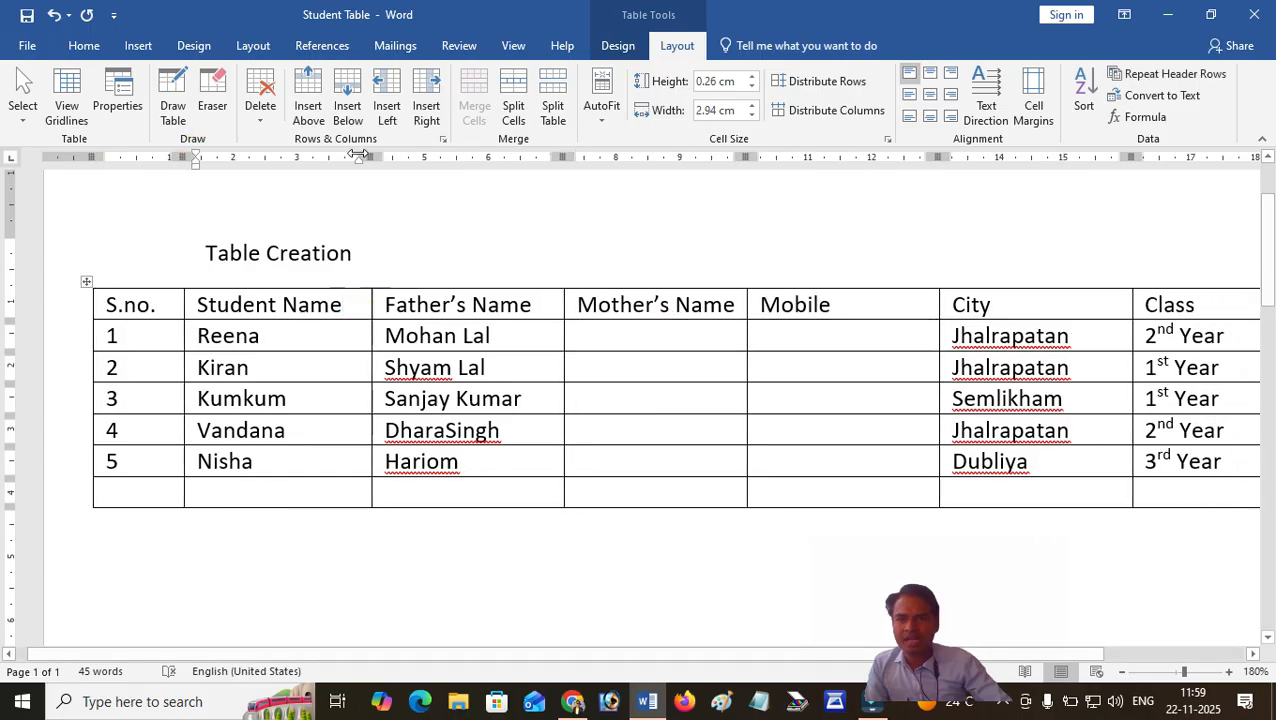
{"action": "mouse_move", "coordinate": [370, 157]}
{"action": "left_mouse_down"}
{"action": "mouse_move", "coordinate": [349, 157]}
{"action": "mouse_move", "coordinate": [363, 157]}
{"action": "left_mouse_up"}
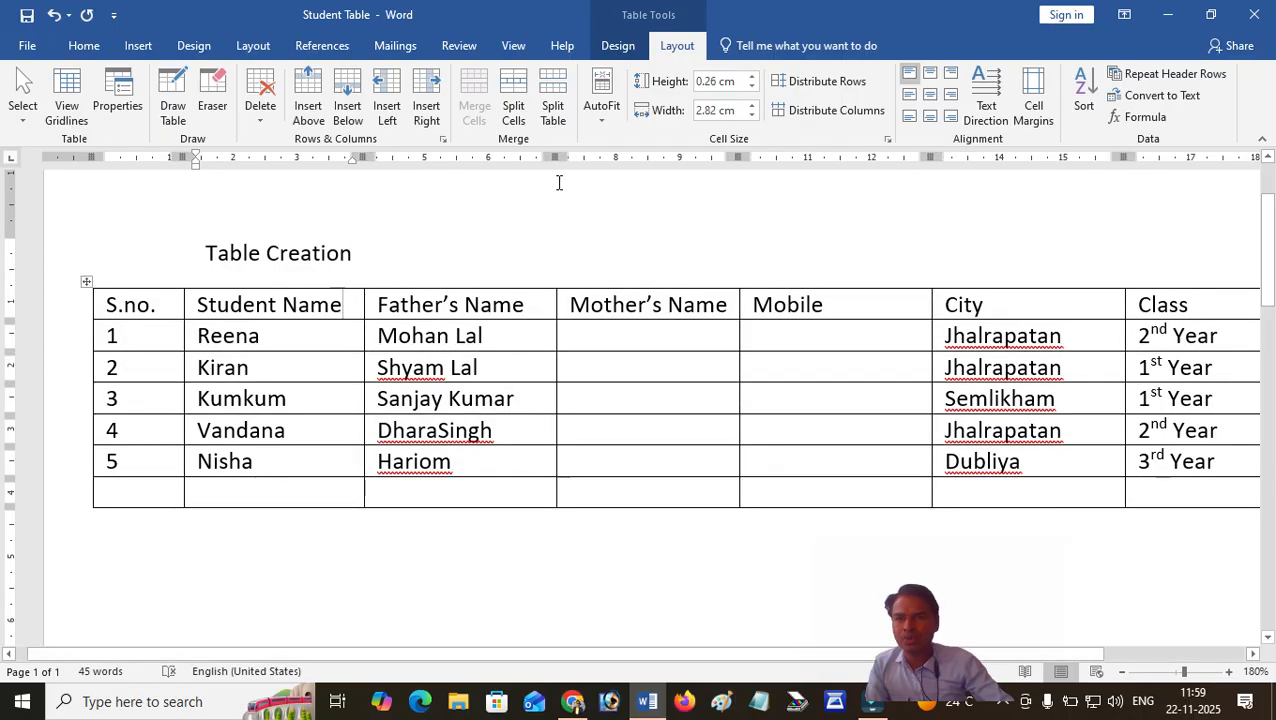
{"action": "left_click_drag", "start_coordinate": [556, 157], "coordinate": [544, 157]}
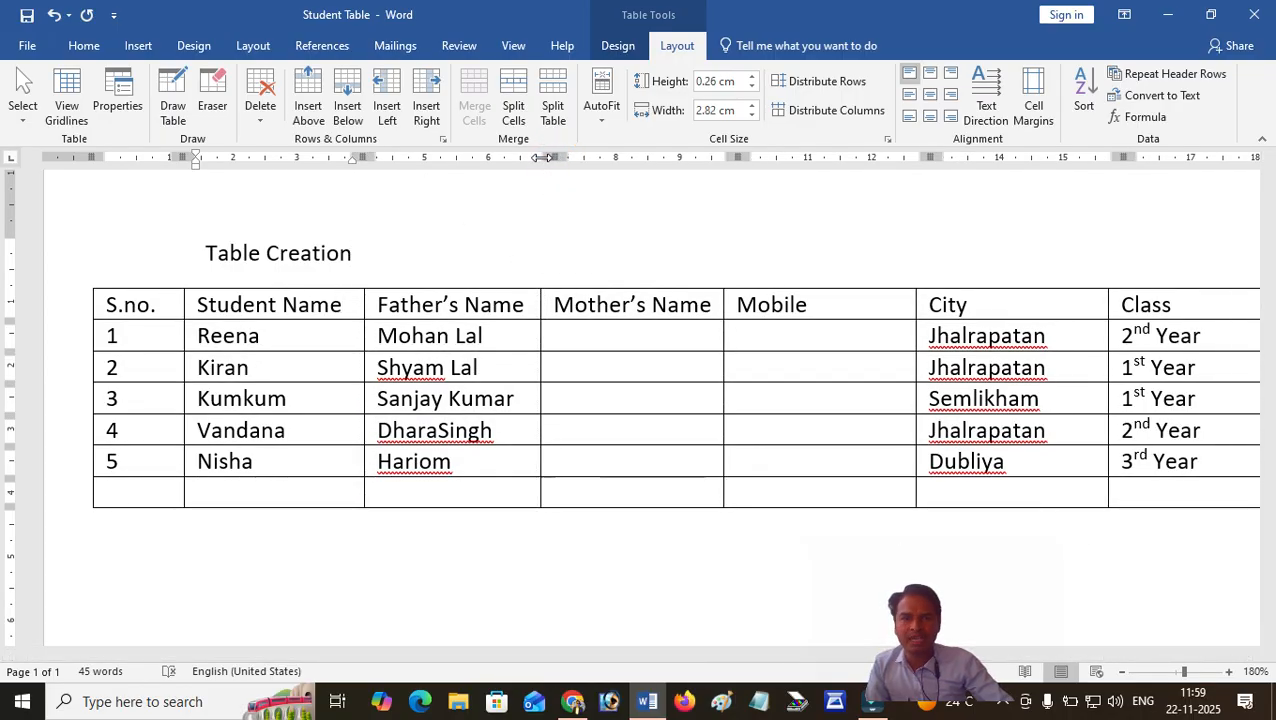
Adjust the Mother's Name column to a width of about 3 cm, keeping its heading on one line.
{"action": "left_click", "coordinate": [650, 336]}
{"action": "left_click_drag", "start_coordinate": [722, 331], "coordinate": [715, 331]}
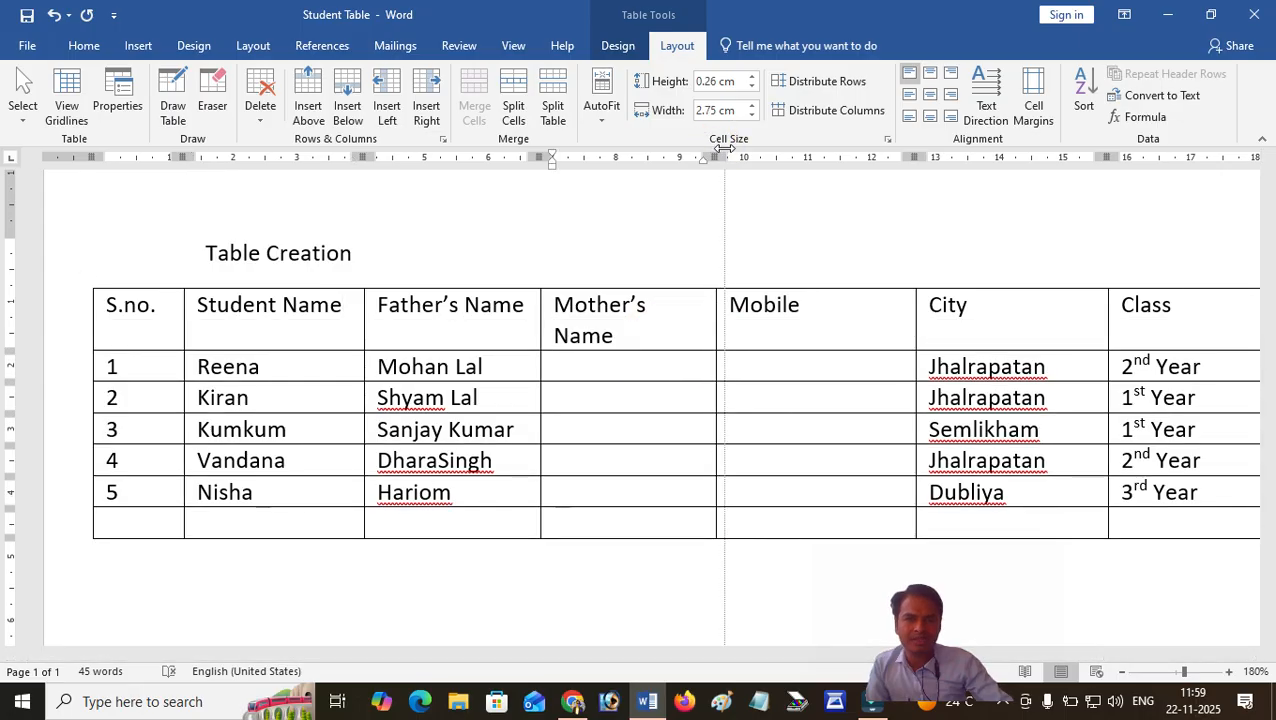
{"action": "left_click_drag", "start_coordinate": [719, 157], "coordinate": [732, 157]}
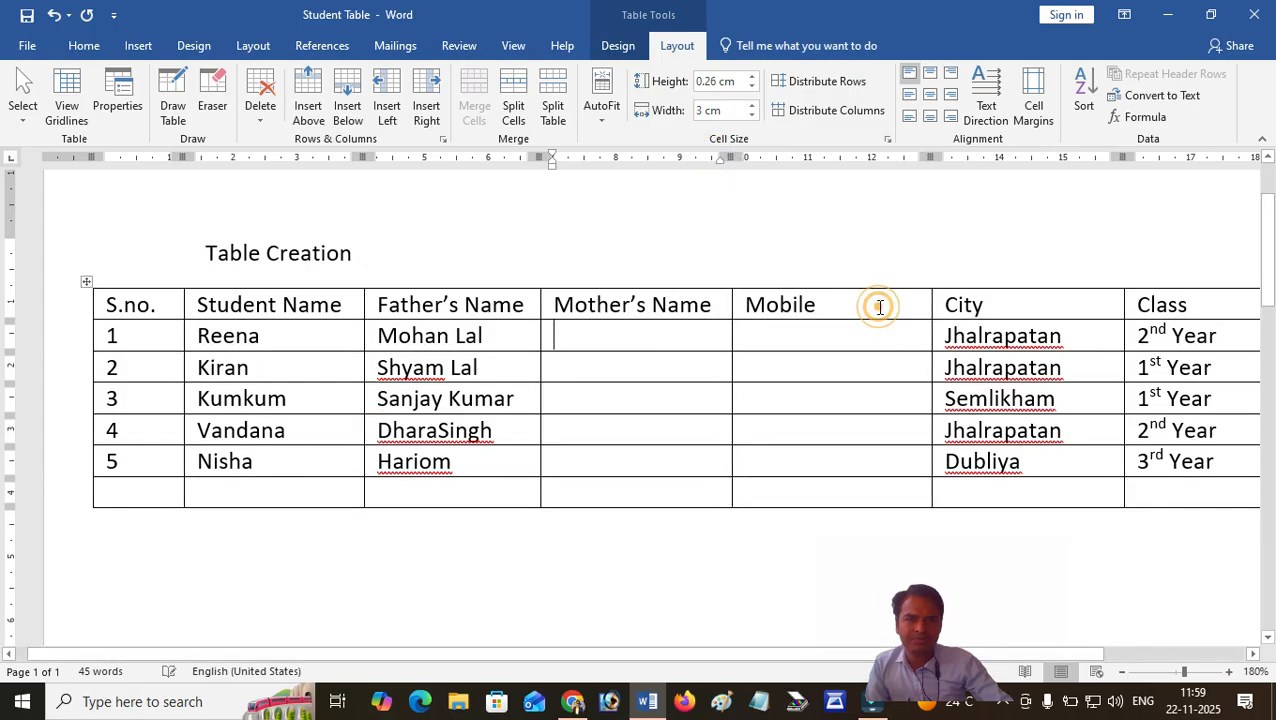
Narrow the Mobile column to about 2.25 cm and the City and Class columns to fit their contents.
{"action": "left_click_drag", "start_coordinate": [930, 157], "coordinate": [872, 157]}
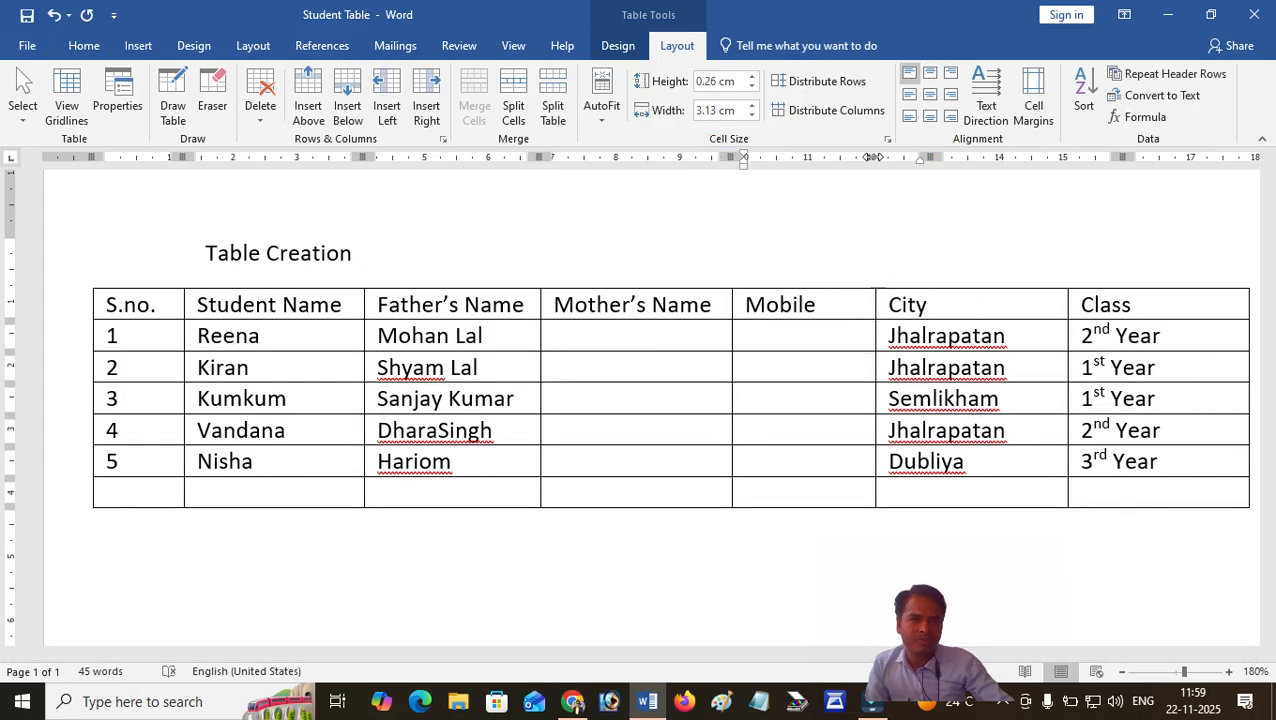
{"action": "left_click_drag", "start_coordinate": [1066, 157], "coordinate": [1018, 156]}
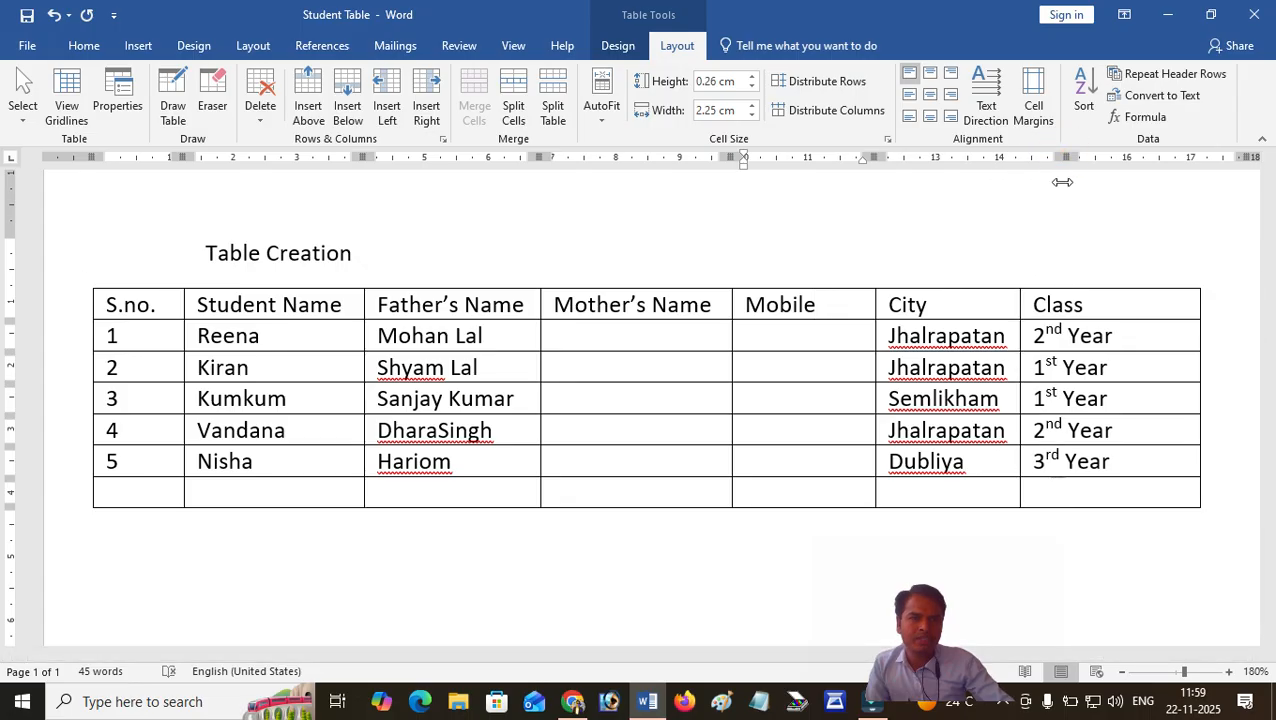
{"action": "left_click_drag", "start_coordinate": [1198, 157], "coordinate": [1132, 158]}
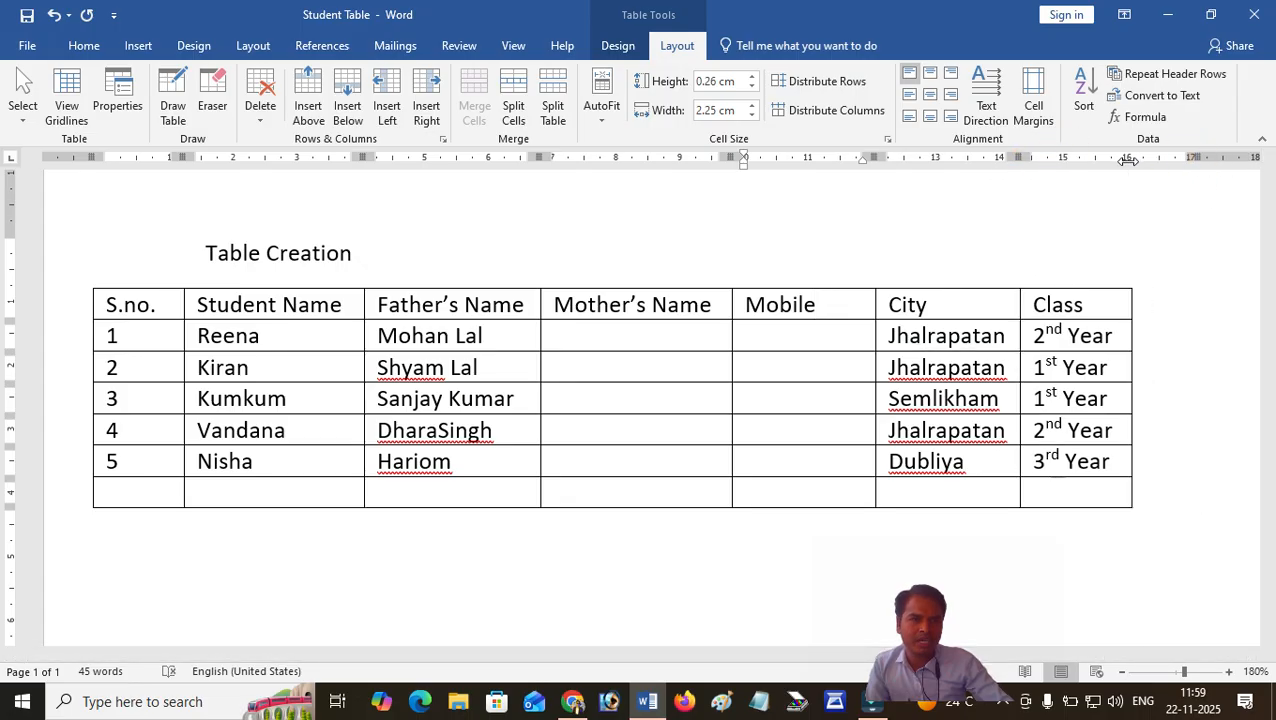
{"action": "left_click", "coordinate": [615, 340]}
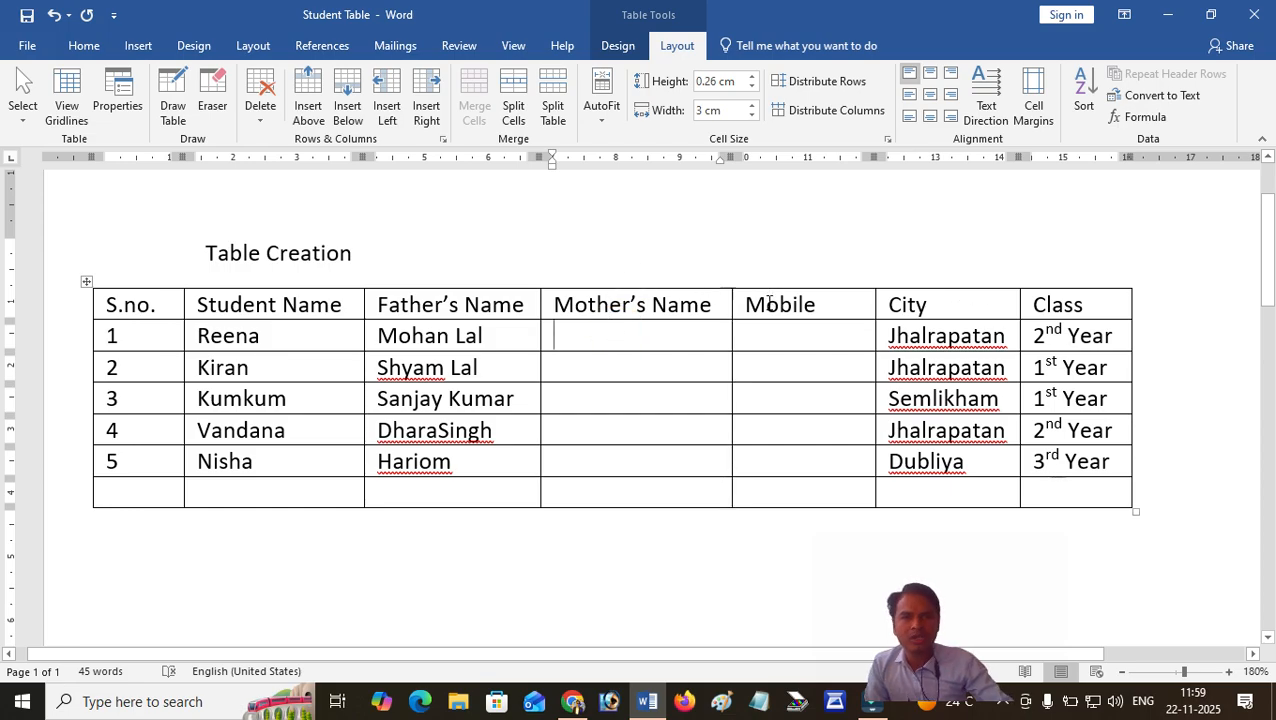
{"action": "left_click", "coordinate": [209, 305]}
{"action": "left_click", "coordinate": [712, 305]}
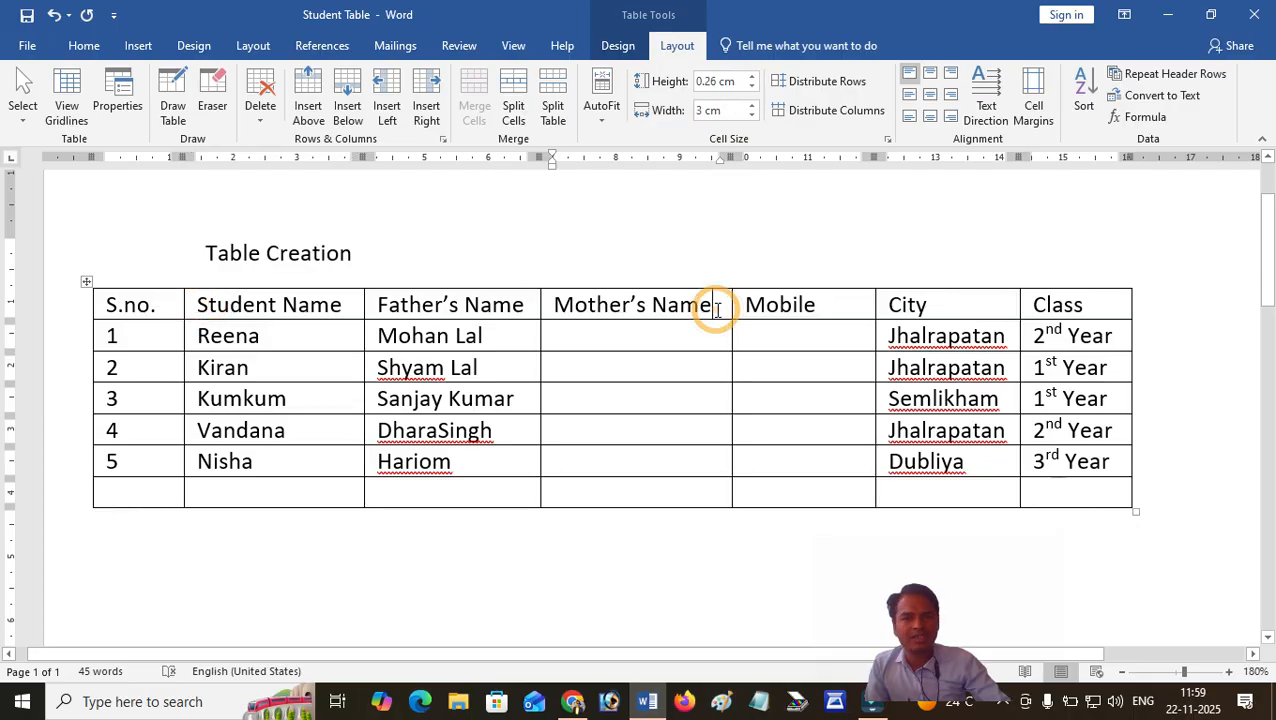
Insert an empty row above the header row and place the cursor in its second cell.
{"action": "left_click", "coordinate": [171, 305]}
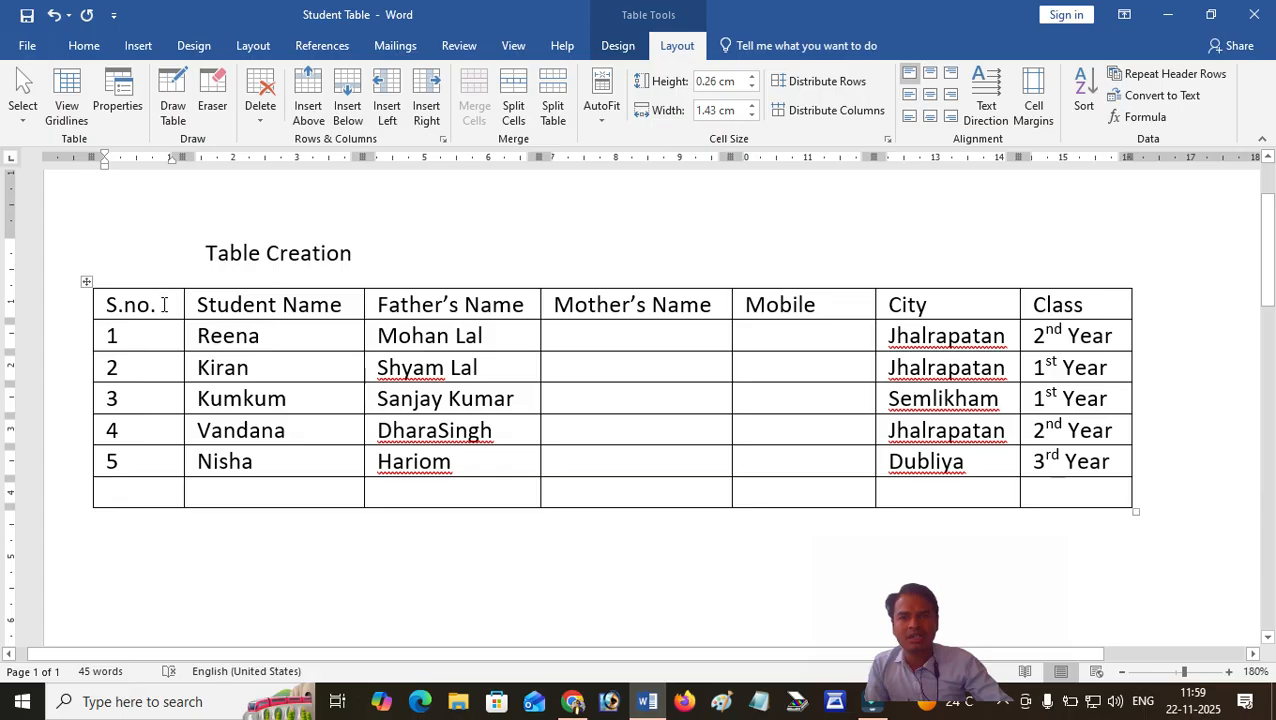
{"action": "left_click", "coordinate": [163, 305]}
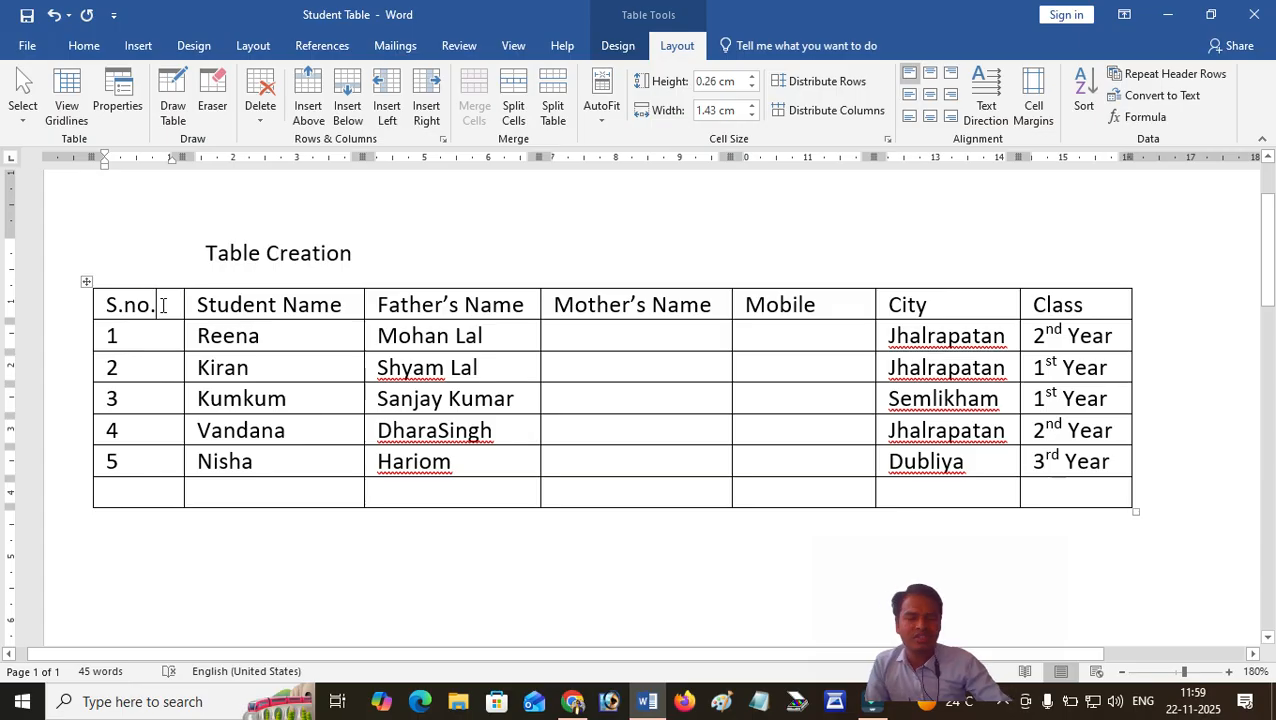
{"action": "left_click", "coordinate": [677, 47]}
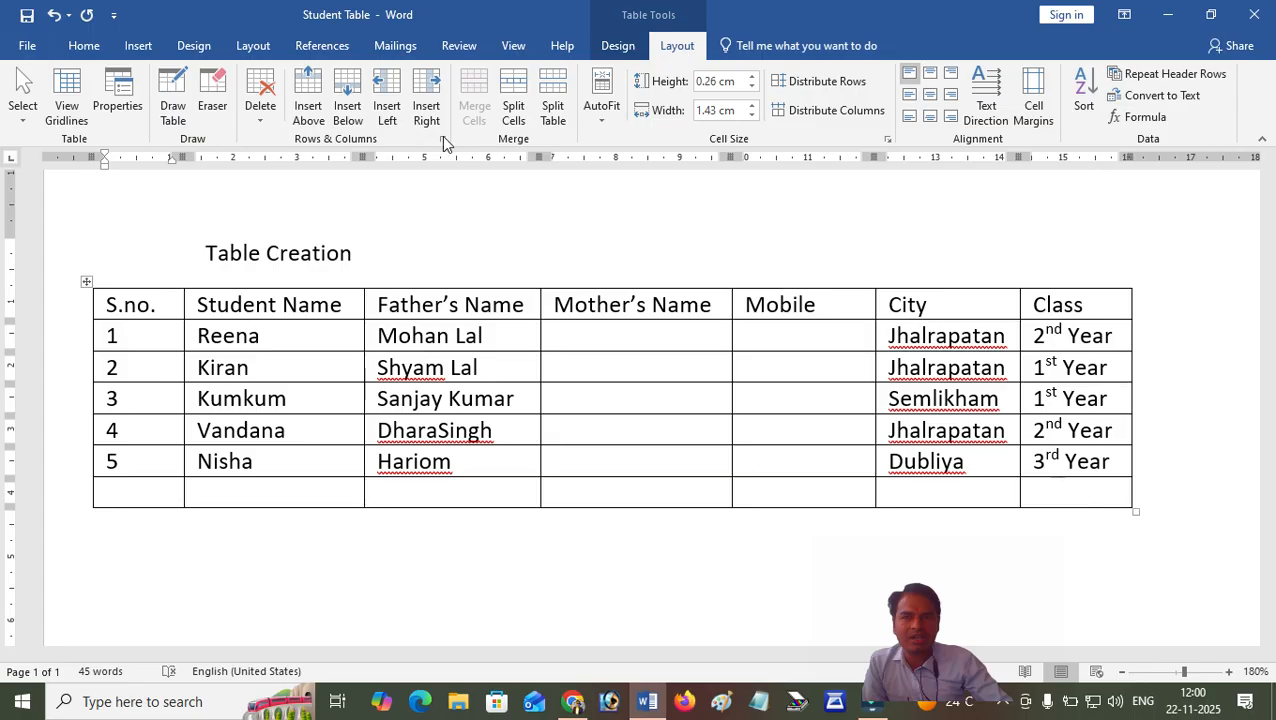
{"action": "left_click", "coordinate": [310, 100]}
{"action": "left_click", "coordinate": [317, 298]}
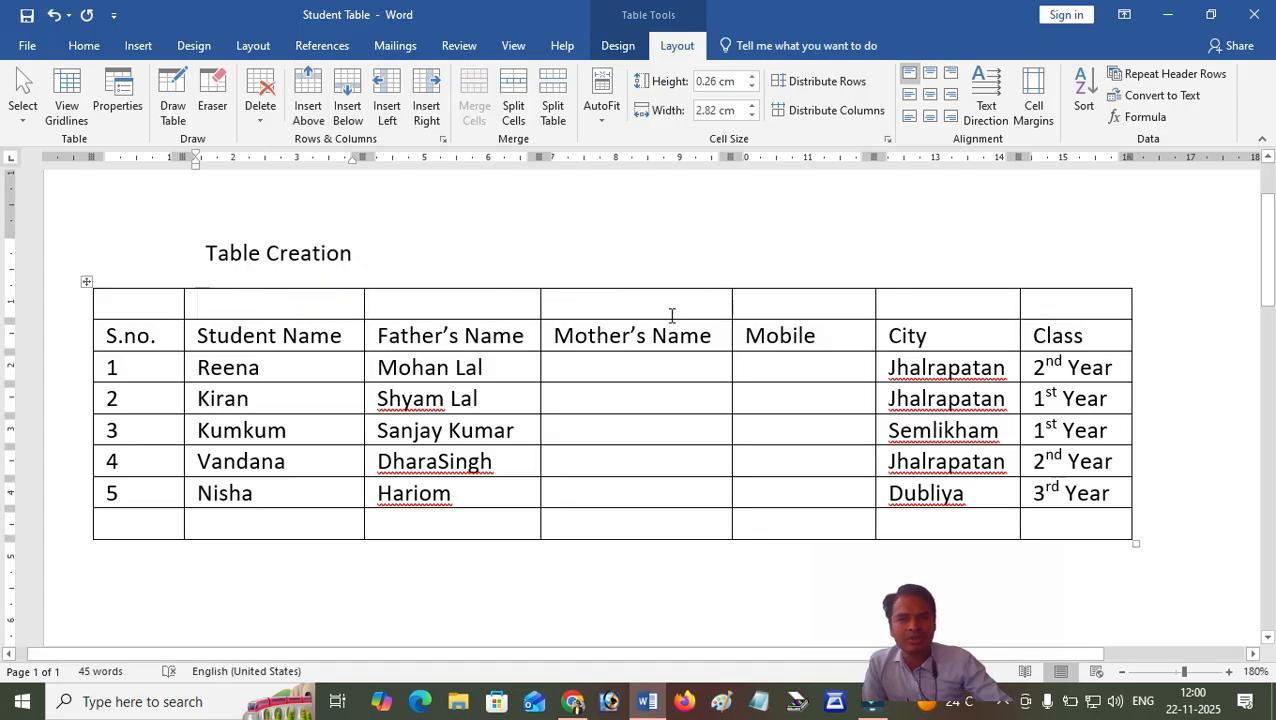
Number the table's last row 6 and insert four empty rows below it.
{"action": "left_click", "coordinate": [111, 525]}
{"action": "type", "text": "6"}
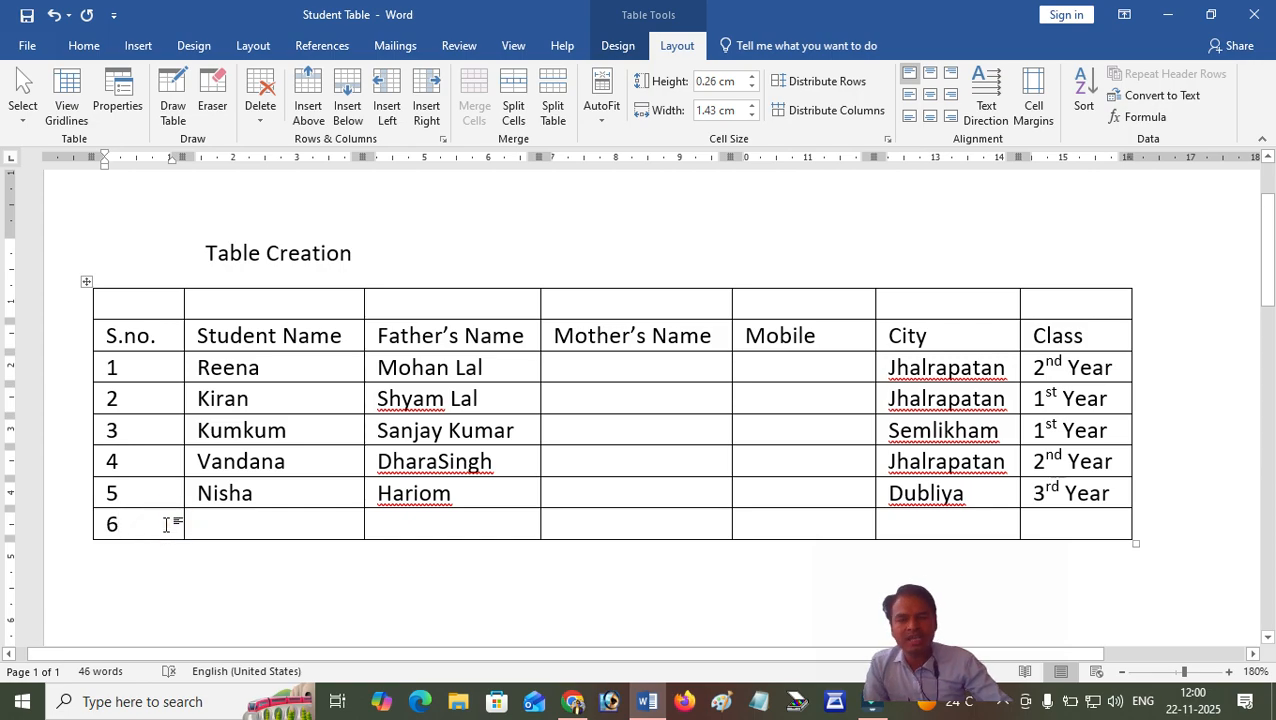
{"action": "left_click", "coordinate": [349, 104]}
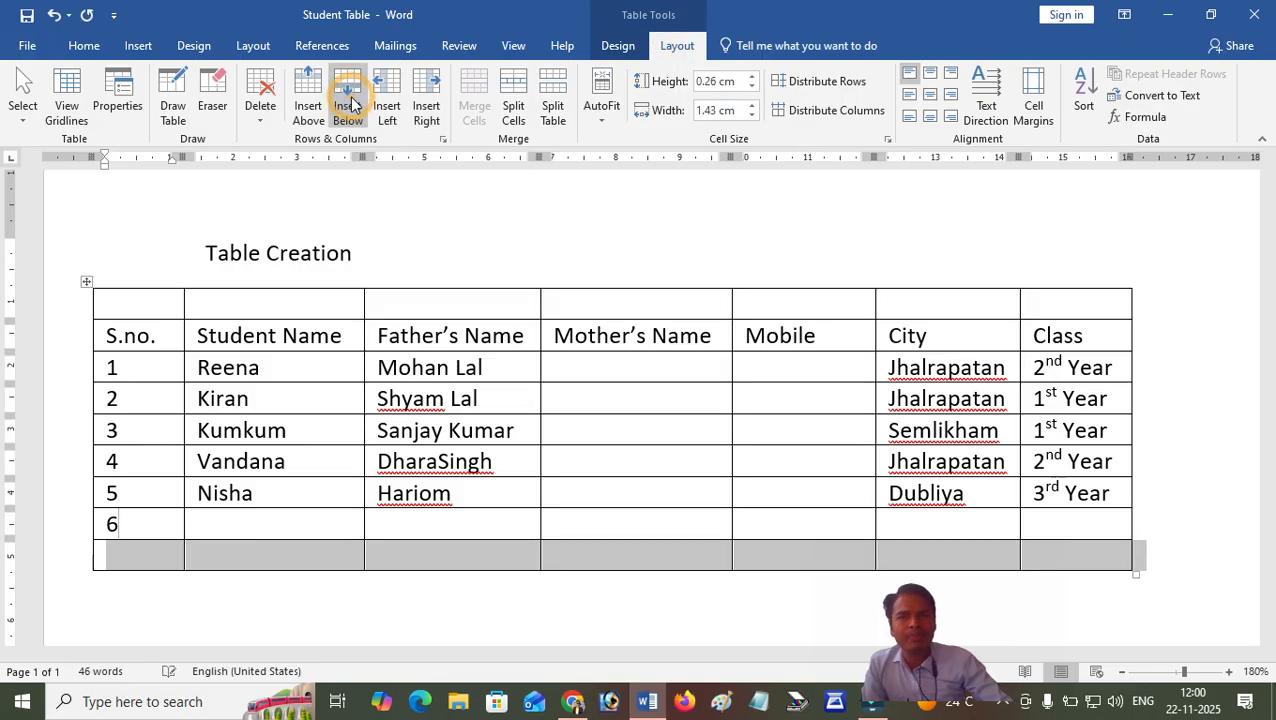
{"action": "left_click", "coordinate": [349, 104]}
{"action": "left_click", "coordinate": [349, 104]}
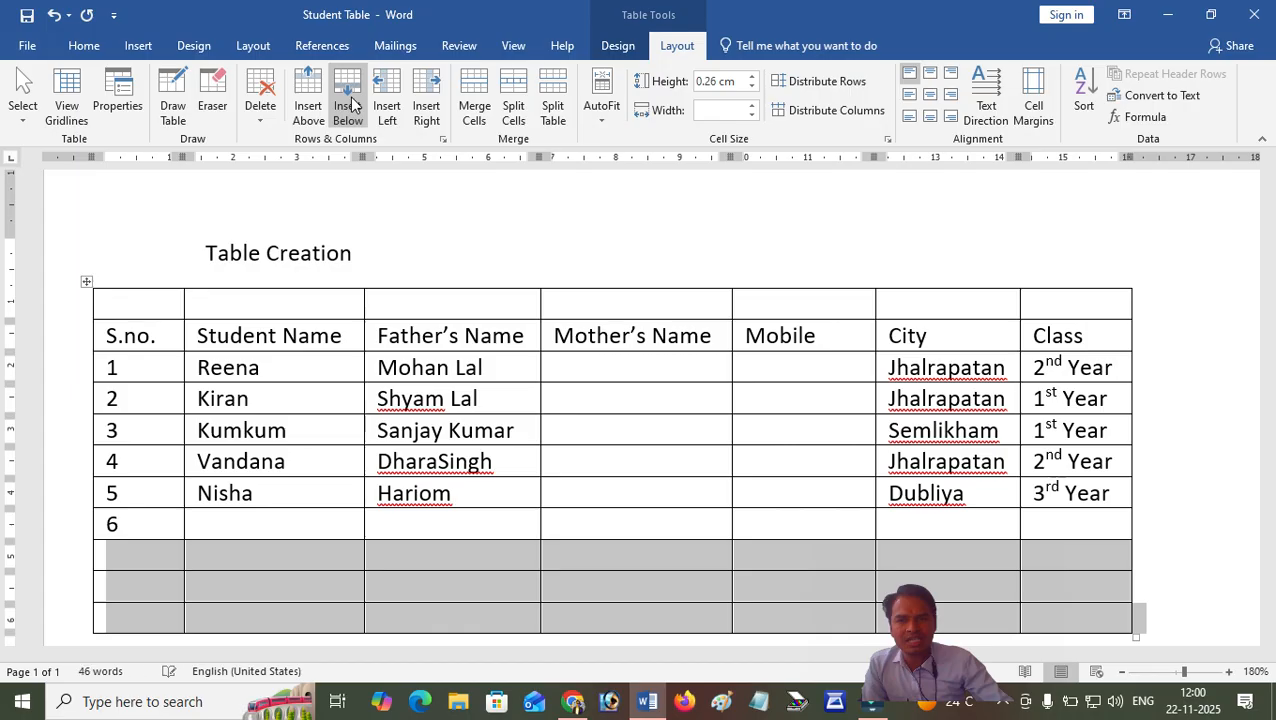
{"action": "left_click", "coordinate": [349, 104]}
Fill the S.no. cells of the four new rows with the numbers 7 to 10.
{"action": "scroll", "coordinate": [324, 384], "scroll_direction": "down", "scroll_amount": 3}
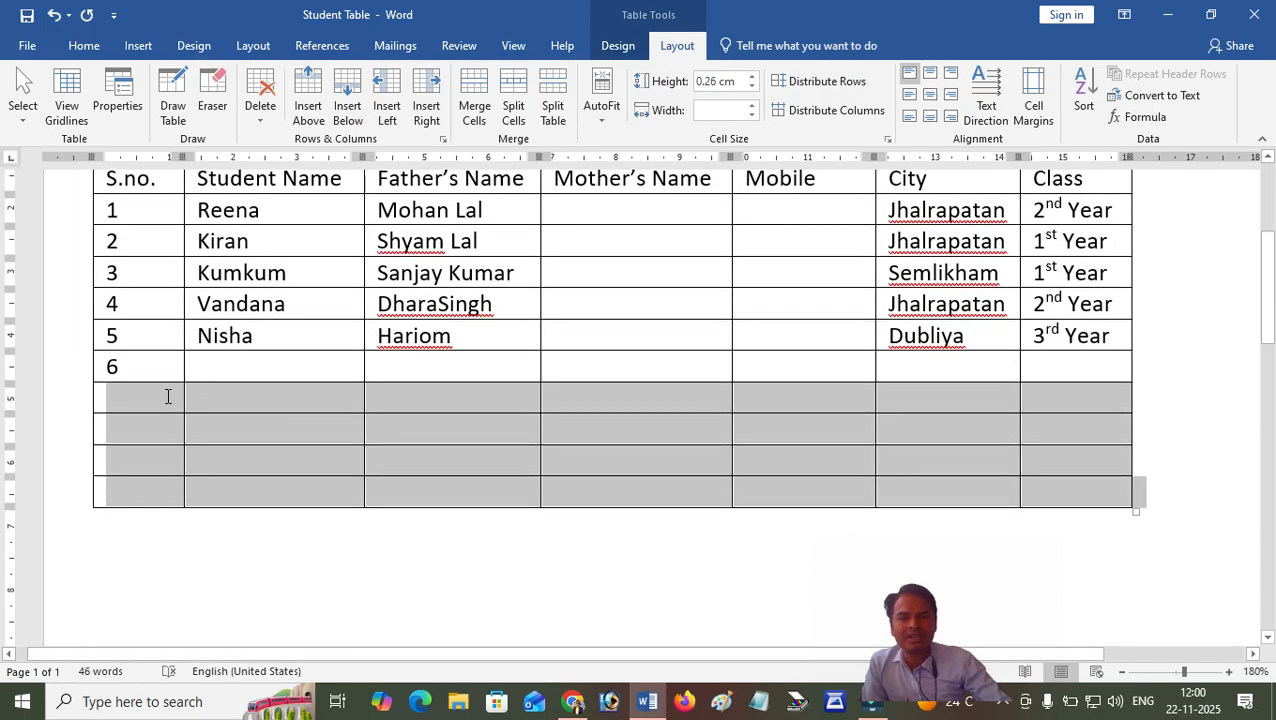
{"action": "left_click", "coordinate": [165, 396]}
{"action": "type", "text": "7"}
{"action": "key", "text": "Down"}
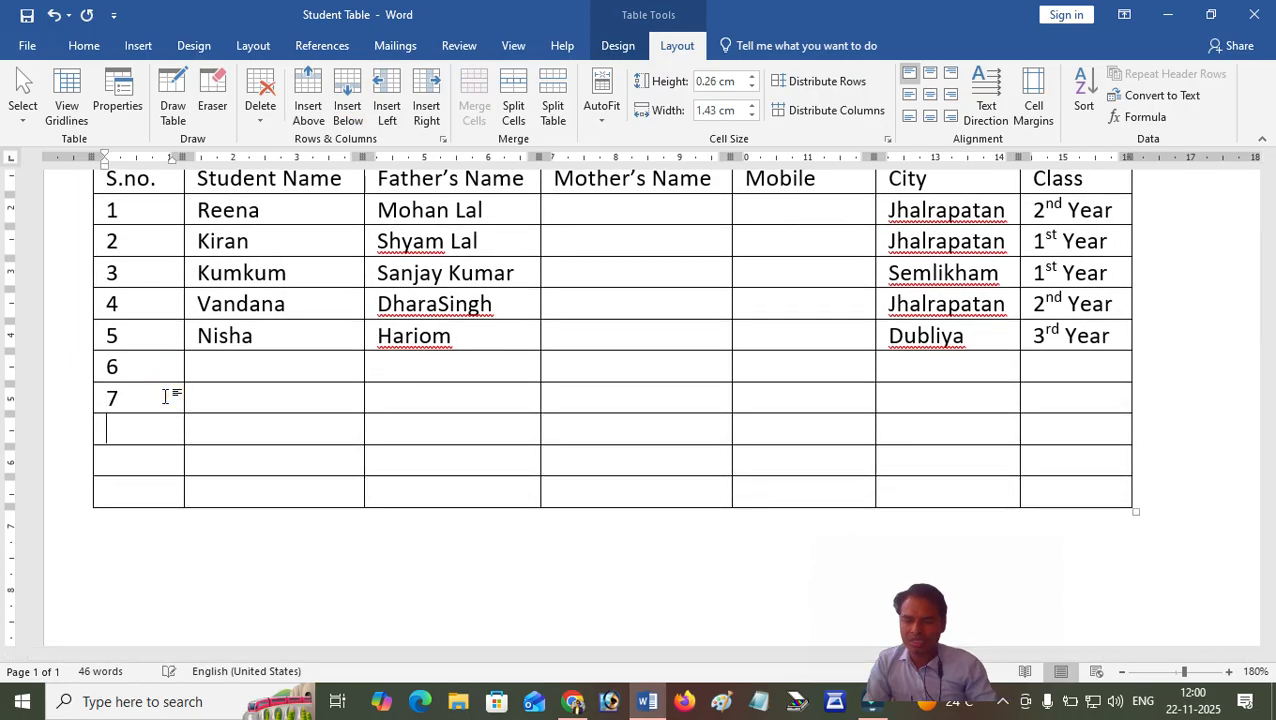
{"action": "type", "text": "8"}
{"action": "key", "text": "Down"}
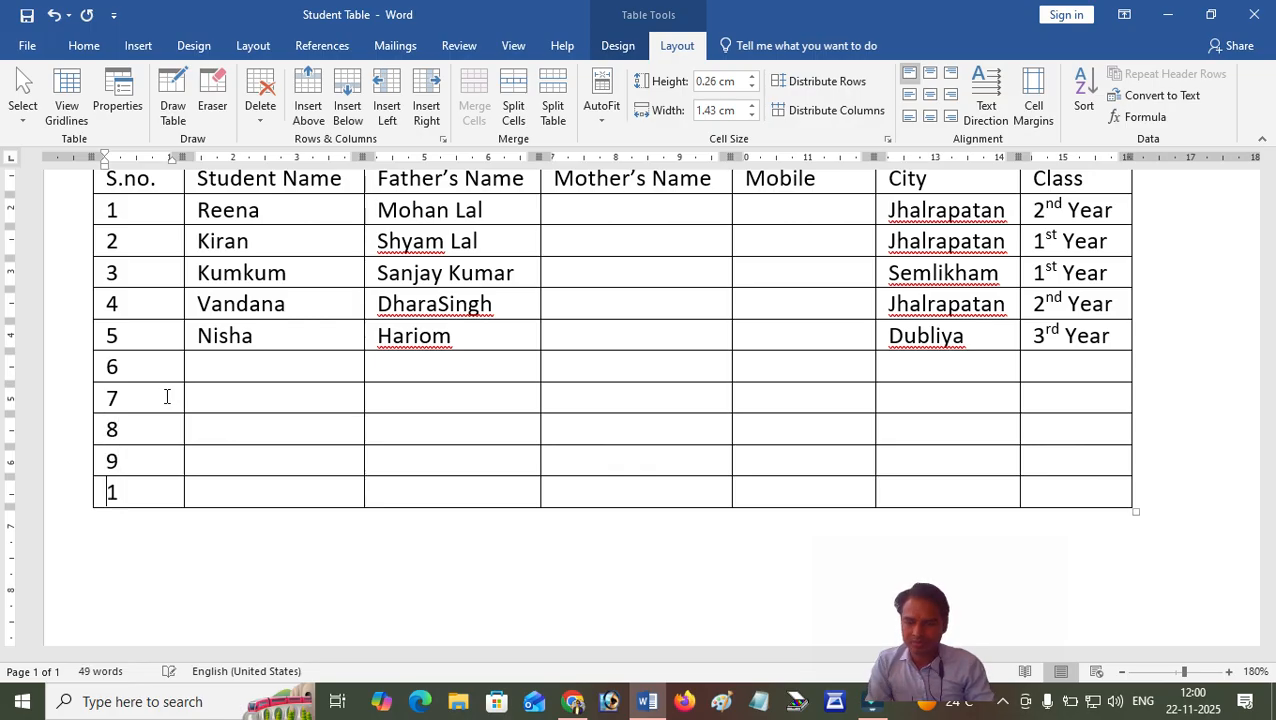
{"action": "left_click", "coordinate": [262, 483]}
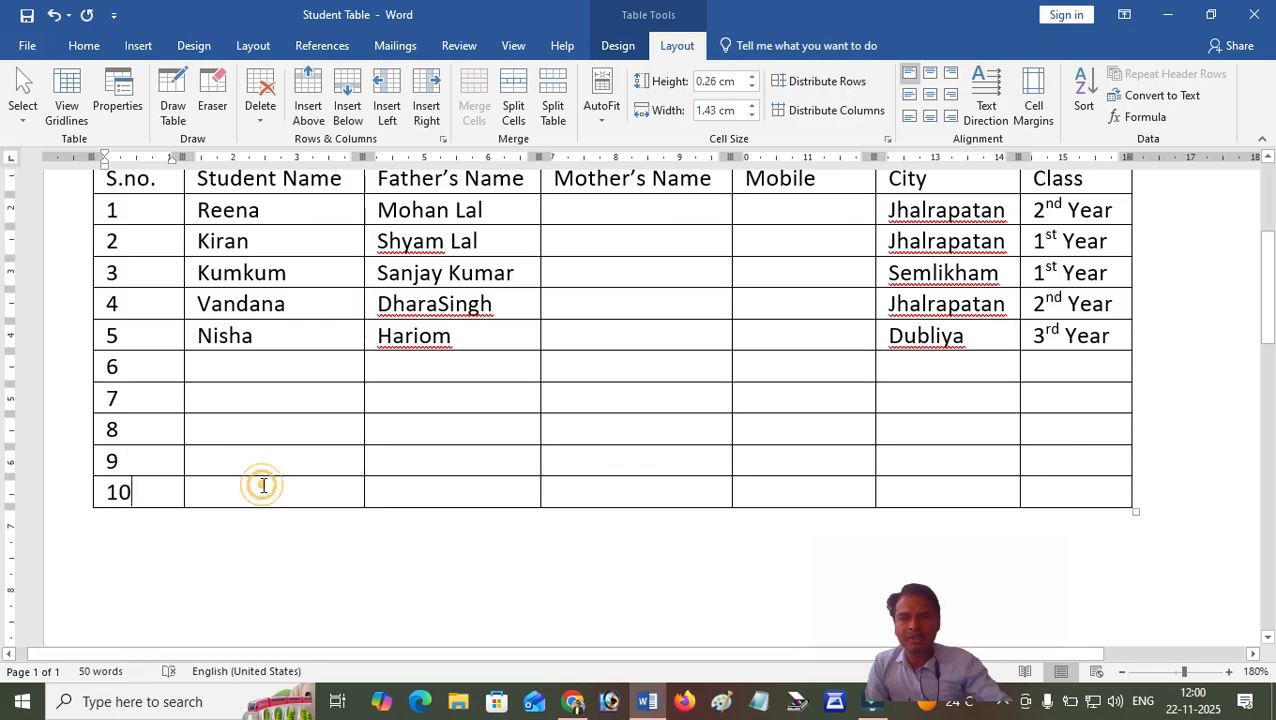
Append six empty rows to the end of the table, starting from the last cell of row 10.
{"action": "left_click", "coordinate": [1047, 495]}
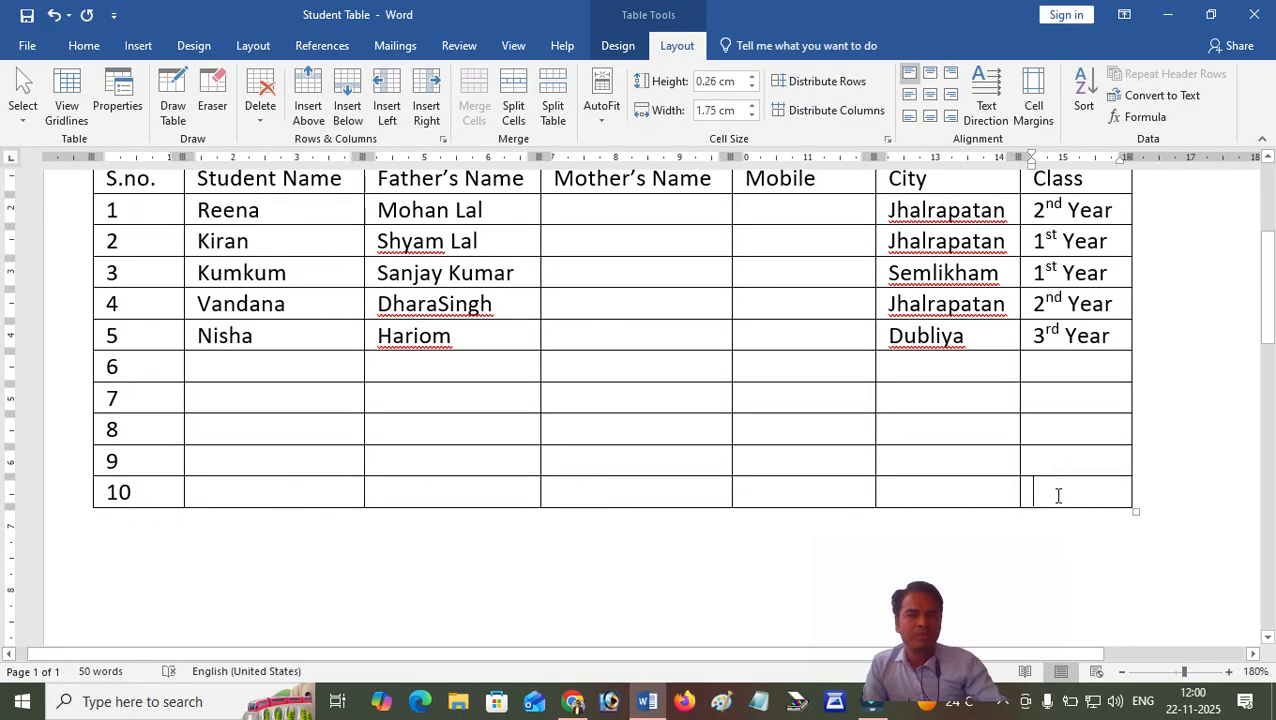
{"action": "left_click", "coordinate": [1059, 494]}
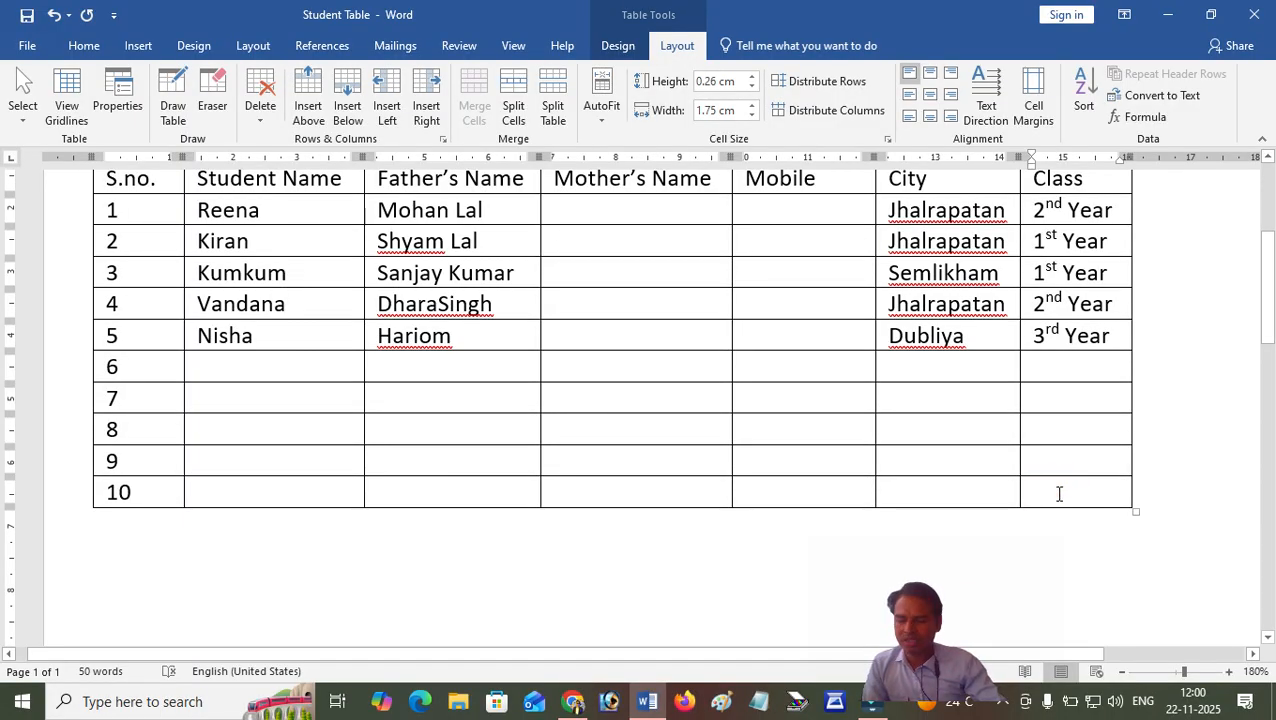
{"action": "left_click", "coordinate": [1066, 495]}
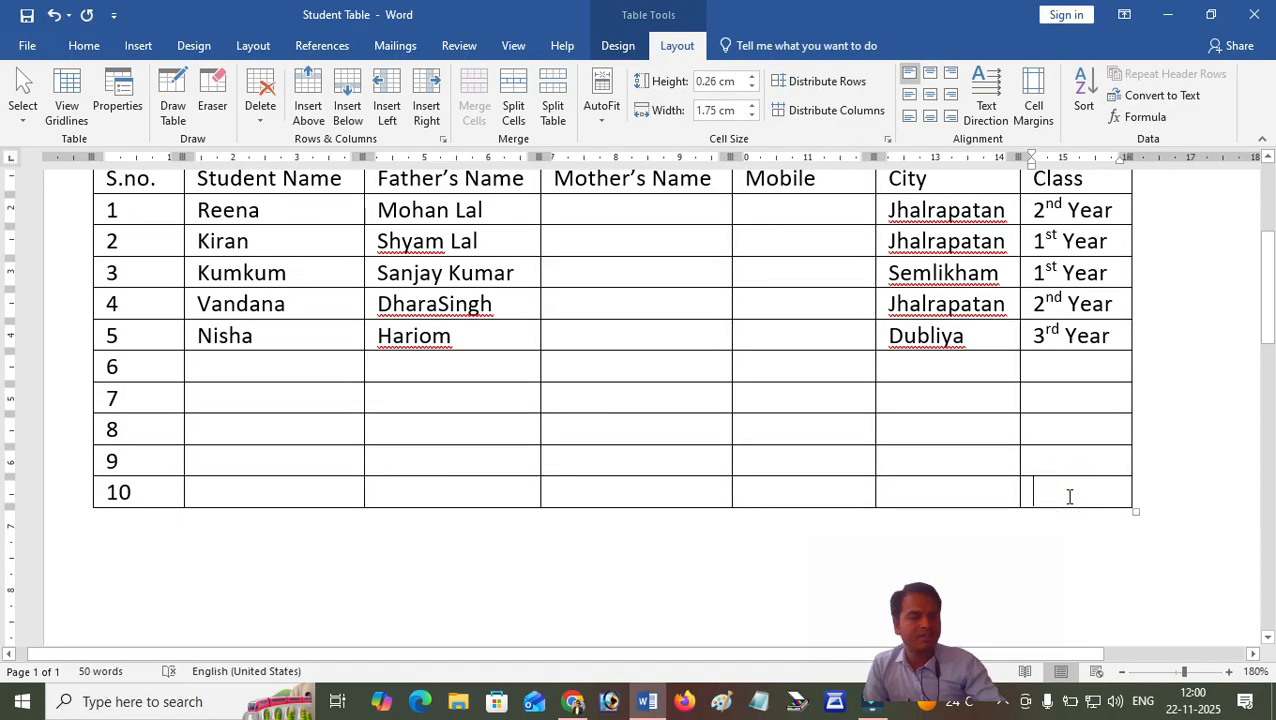
{"action": "key", "text": "Tab"}
{"action": "key", "text": "Tab"}
{"action": "key", "text": "Tab"}
{"action": "key", "text": "Tab"}
{"action": "key", "text": "Tab"}
{"action": "key", "text": "Tab"}
{"action": "key", "text": "Tab"}
{"action": "key", "text": "Tab"}
{"action": "key", "text": "Tab"}
{"action": "key", "text": "Tab"}
{"action": "key", "text": "Tab"}
{"action": "key", "text": "Tab"}
{"action": "key", "text": "Tab"}
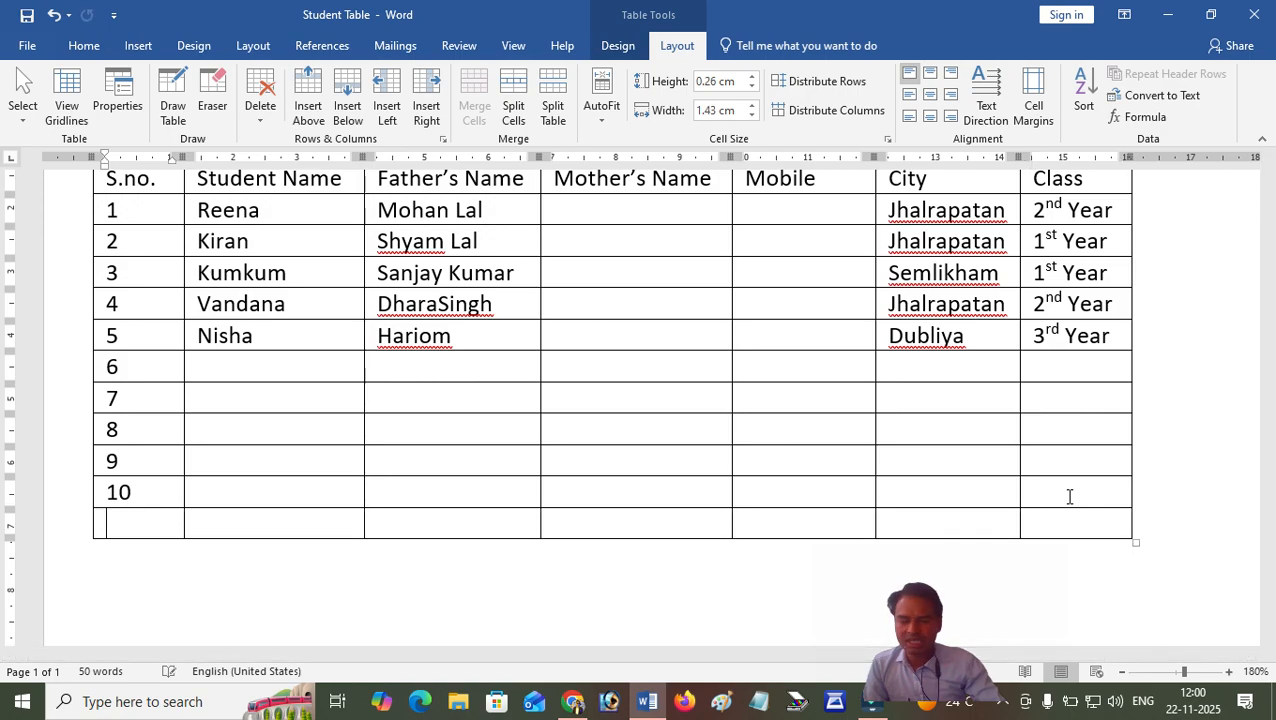
{"action": "key", "text": "Tab"}
{"action": "key", "text": "Tab"}
{"action": "key", "text": "Tab"}
{"action": "key", "text": "Tab"}
{"action": "key", "text": "Tab"}
{"action": "key", "text": "Tab"}
{"action": "key", "text": "Tab"}
{"action": "key", "text": "Tab"}
{"action": "key", "text": "Tab"}
{"action": "key", "text": "Tab"}
{"action": "key", "text": "Tab"}
{"action": "key", "text": "Tab"}
{"action": "key", "text": "Tab"}
{"action": "key", "text": "Tab"}
{"action": "key", "text": "Tab"}
{"action": "key", "text": "Tab"}
{"action": "key", "text": "Tab"}
{"action": "key", "text": "Tab"}
{"action": "key", "text": "Tab"}
{"action": "key", "text": "Tab"}
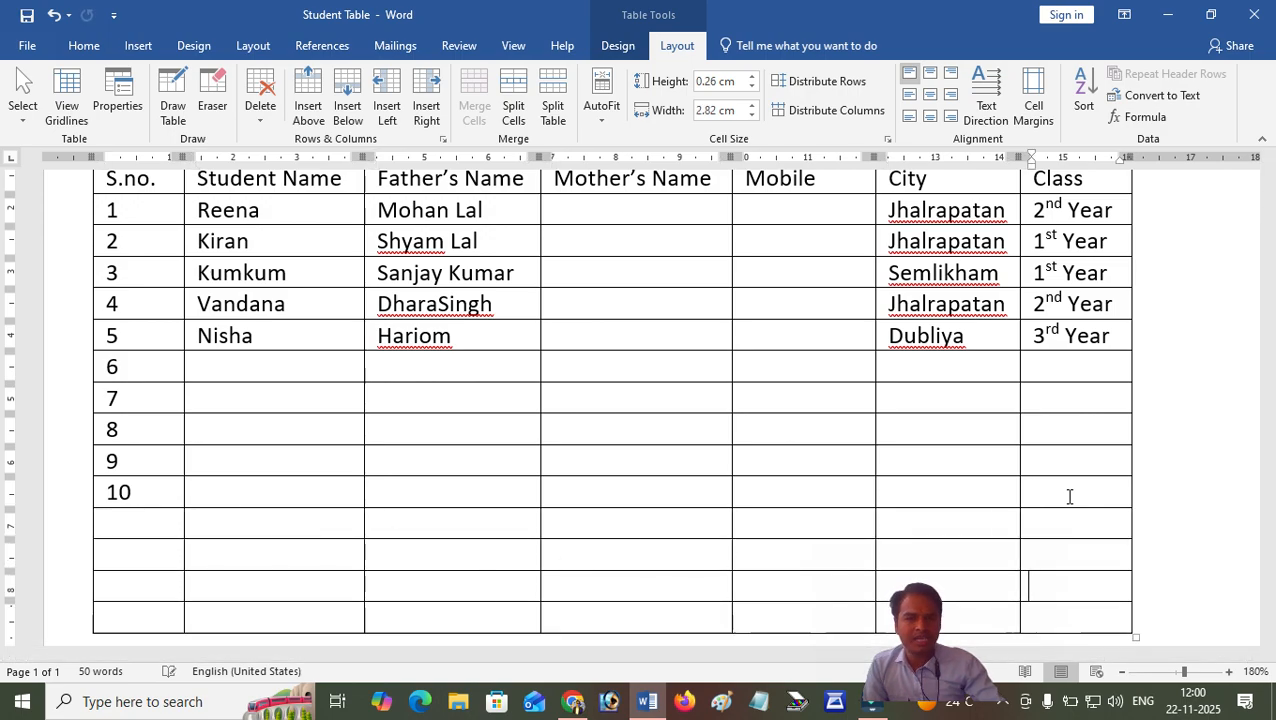
Fill the S.no. column below row 10 with the numbers 11 to 15.
{"action": "scroll", "coordinate": [753, 496], "scroll_direction": "up", "scroll_amount": 5}
{"action": "left_click", "coordinate": [140, 455]}
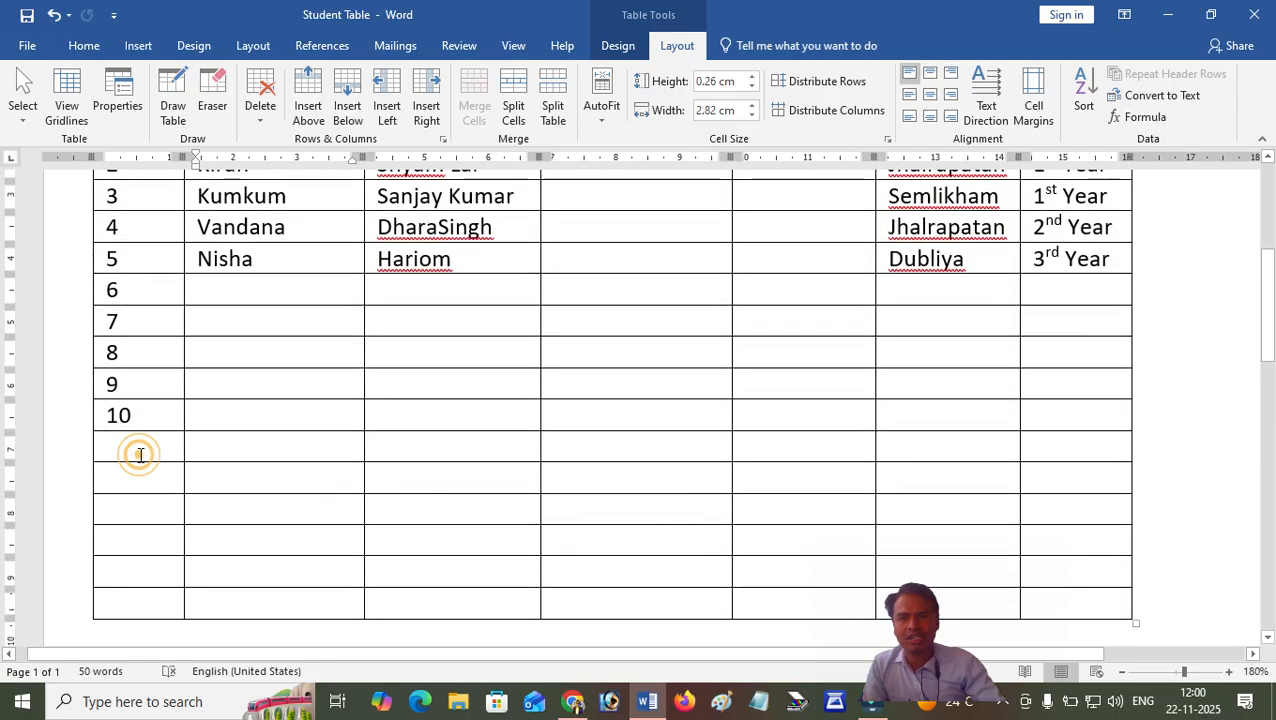
{"action": "type", "text": "11"}
{"action": "key", "text": "Down"}
{"action": "type", "text": "12"}
{"action": "key", "text": "Down"}
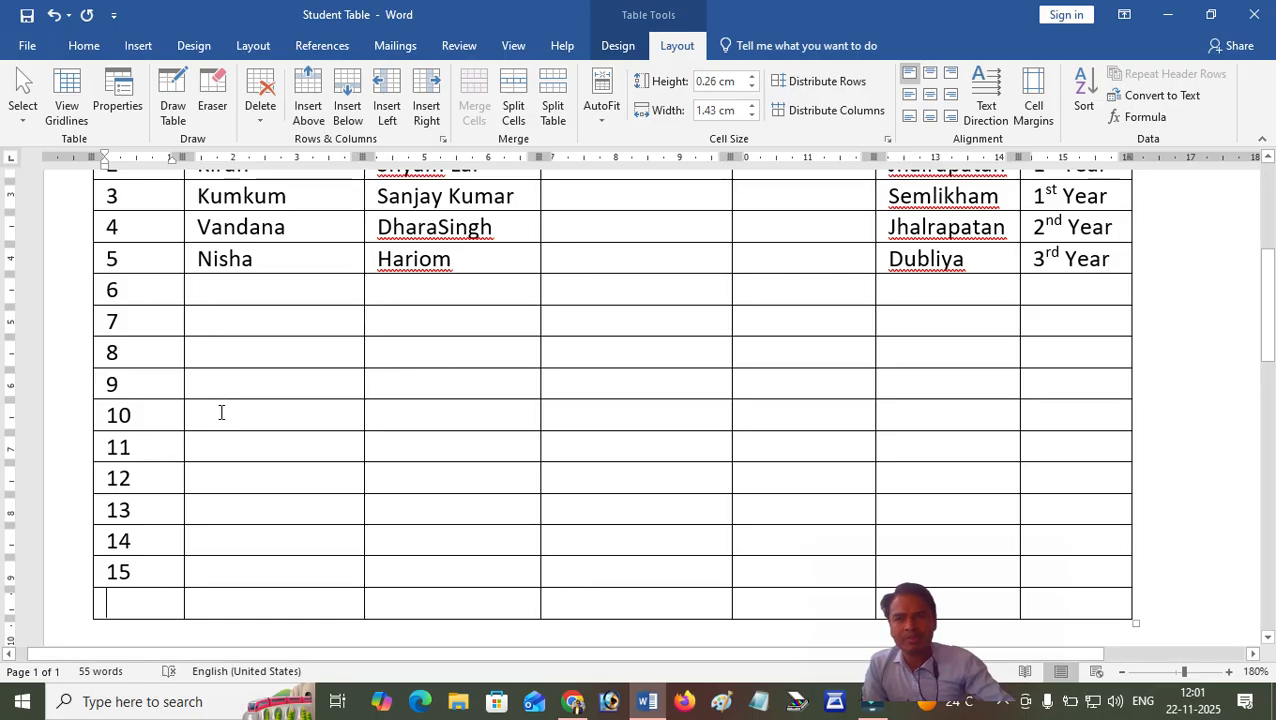
{"action": "scroll", "coordinate": [221, 414], "scroll_direction": "down", "scroll_amount": 2}
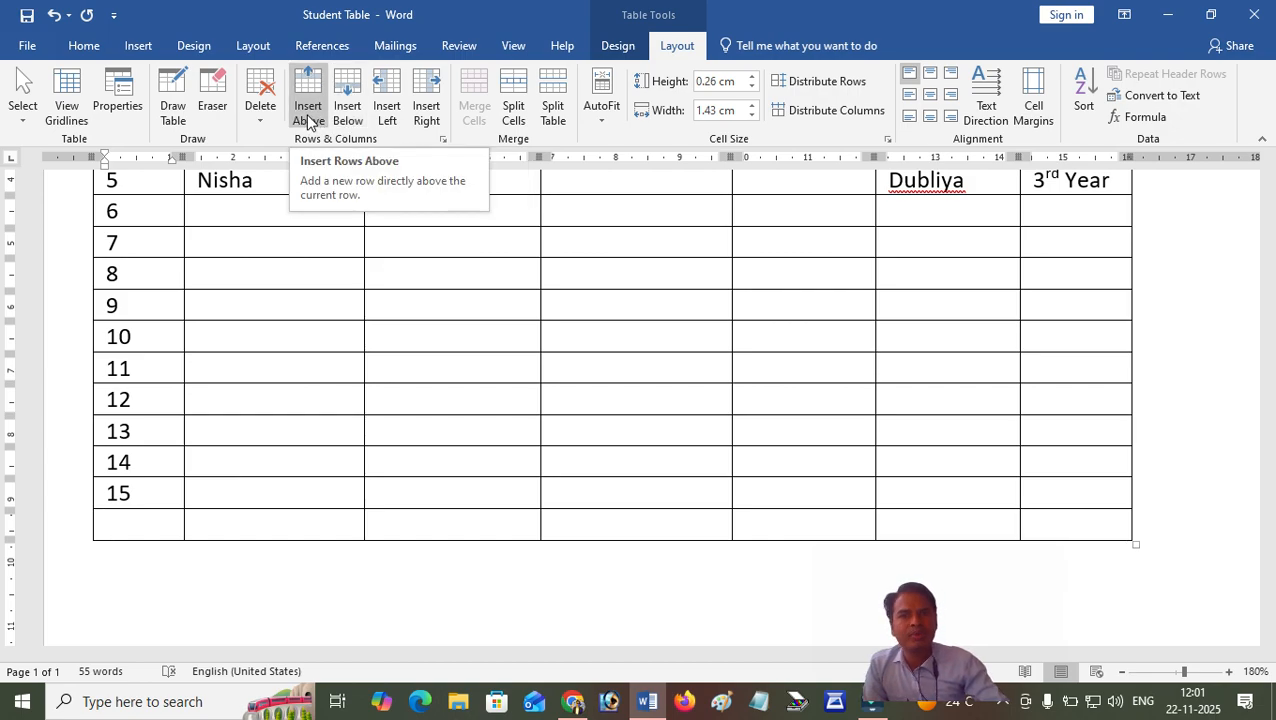
{"action": "left_click", "coordinate": [296, 245]}
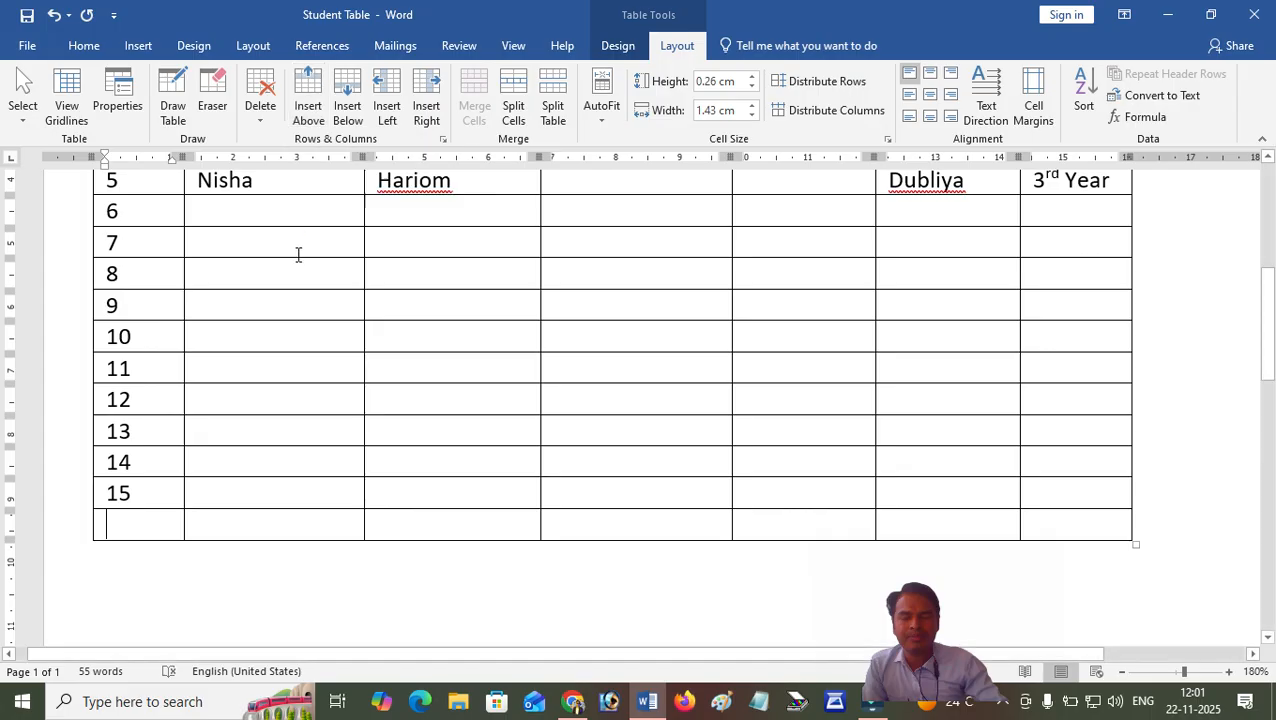
{"action": "scroll", "coordinate": [296, 242], "scroll_direction": "up", "scroll_amount": 4}
{"action": "scroll", "coordinate": [781, 265], "scroll_direction": "up", "scroll_amount": 1}
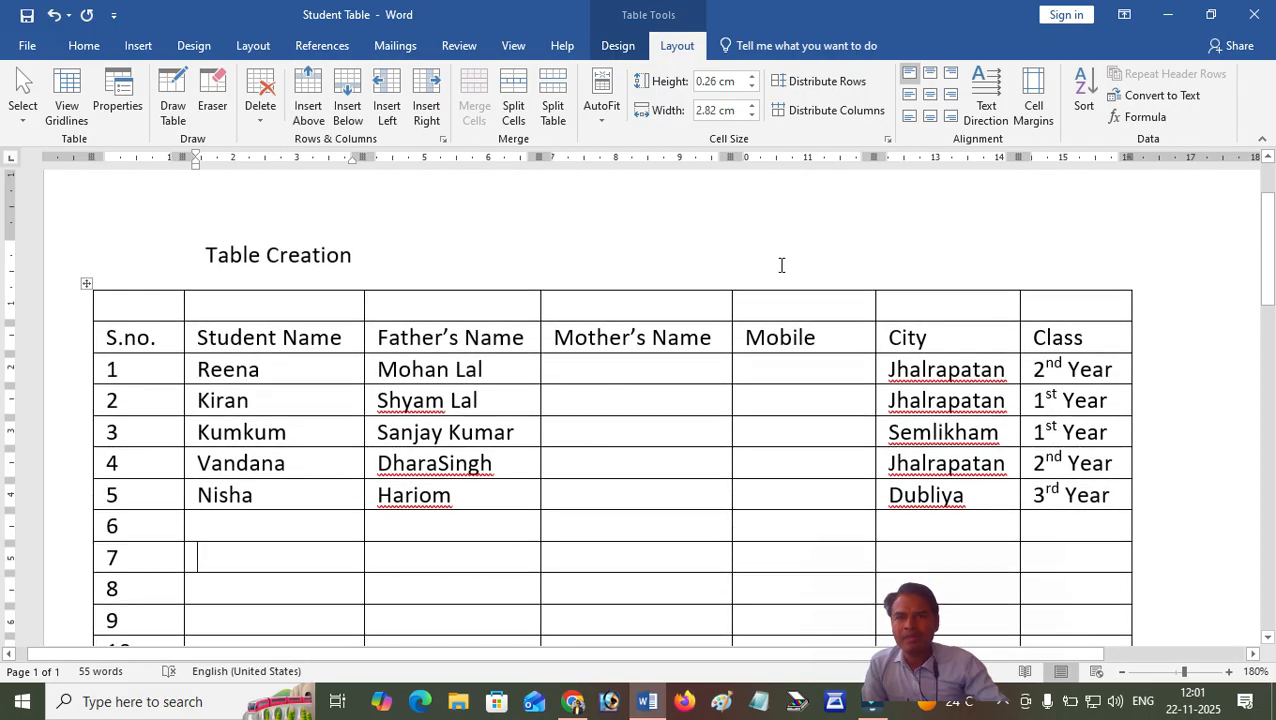
{"action": "left_click", "coordinate": [778, 304]}
{"action": "left_click", "coordinate": [688, 308]}
{"action": "left_click", "coordinate": [769, 305]}
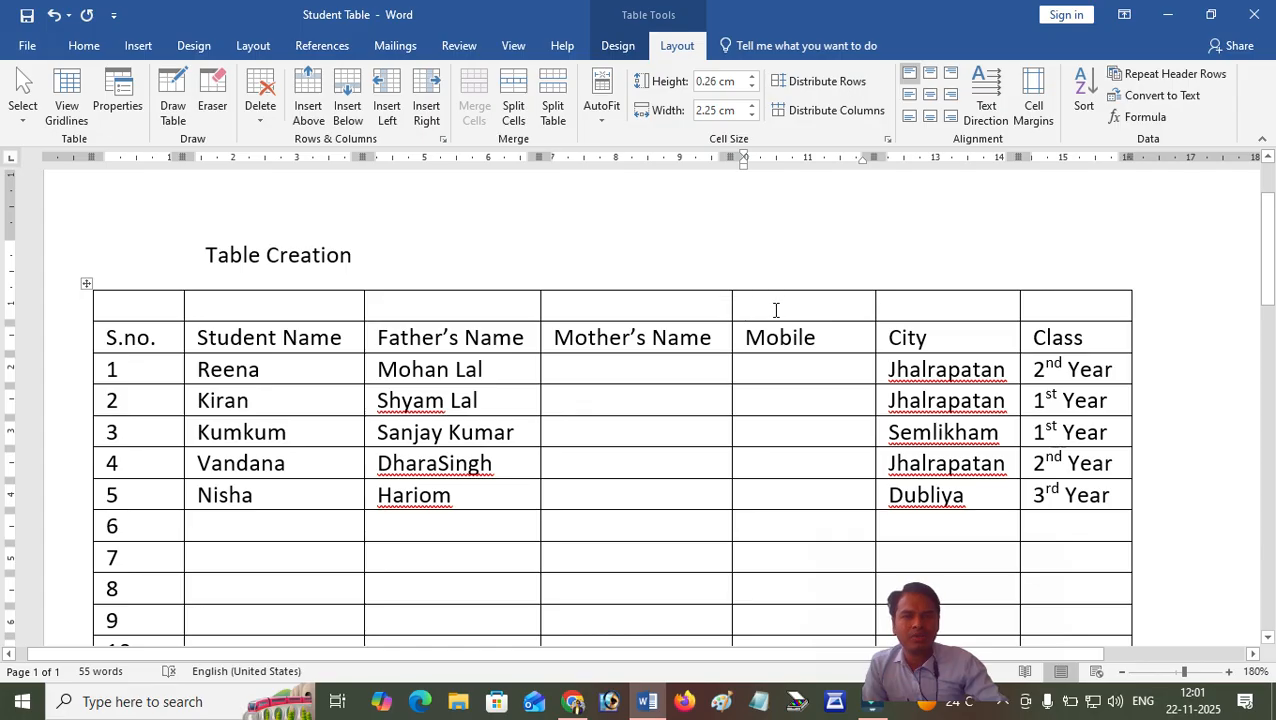
Delete the Mobile column from the student table.
{"action": "left_click", "coordinate": [838, 333]}
{"action": "left_click", "coordinate": [738, 340]}
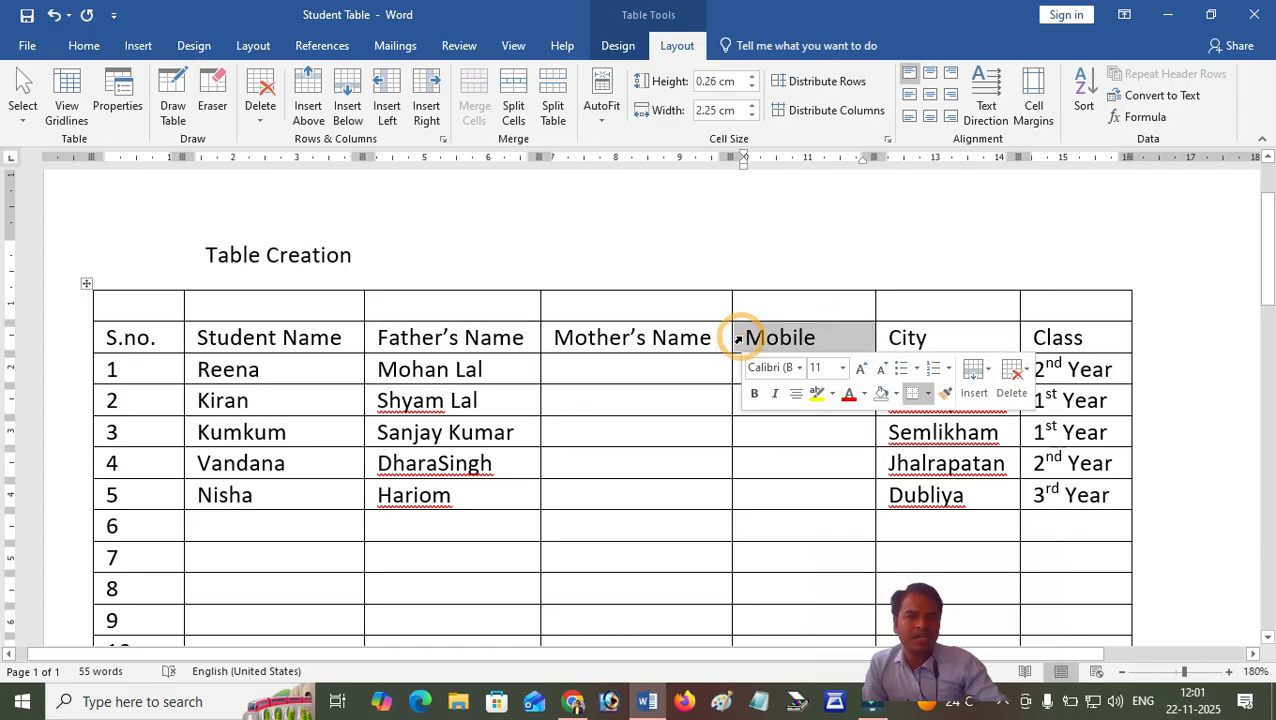
{"action": "left_click", "coordinate": [831, 337]}
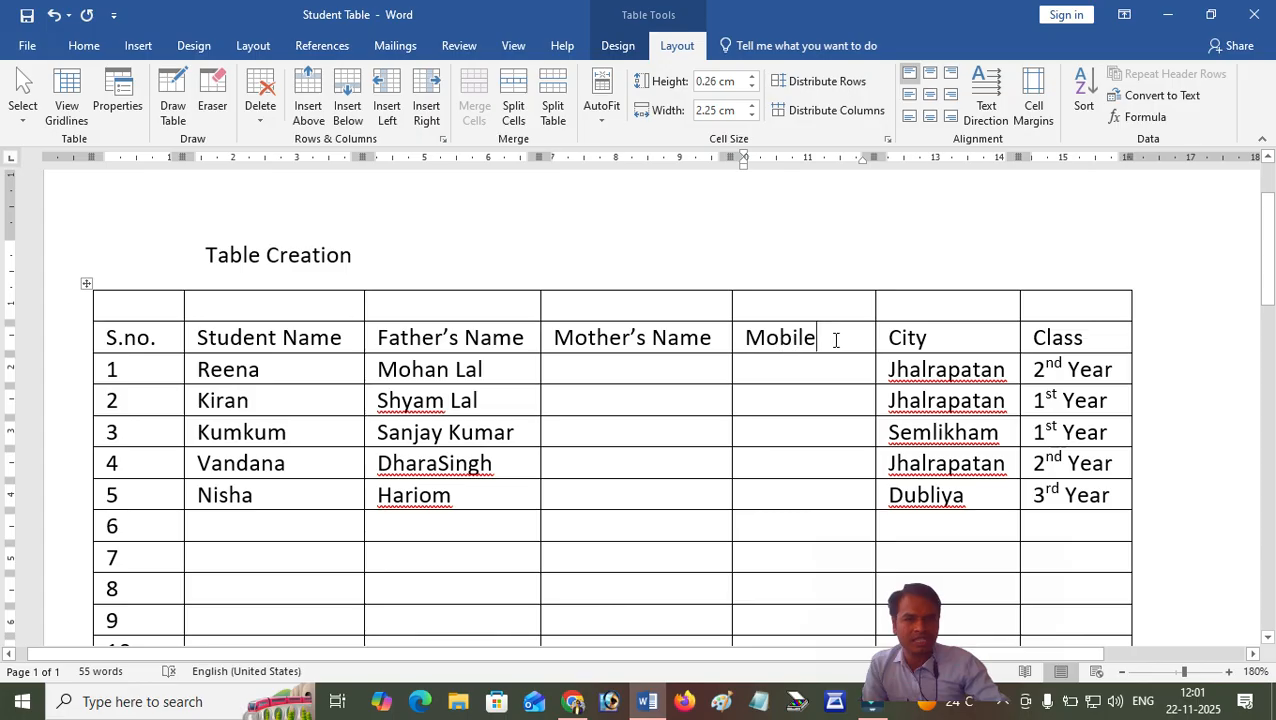
{"action": "left_click", "coordinate": [258, 118]}
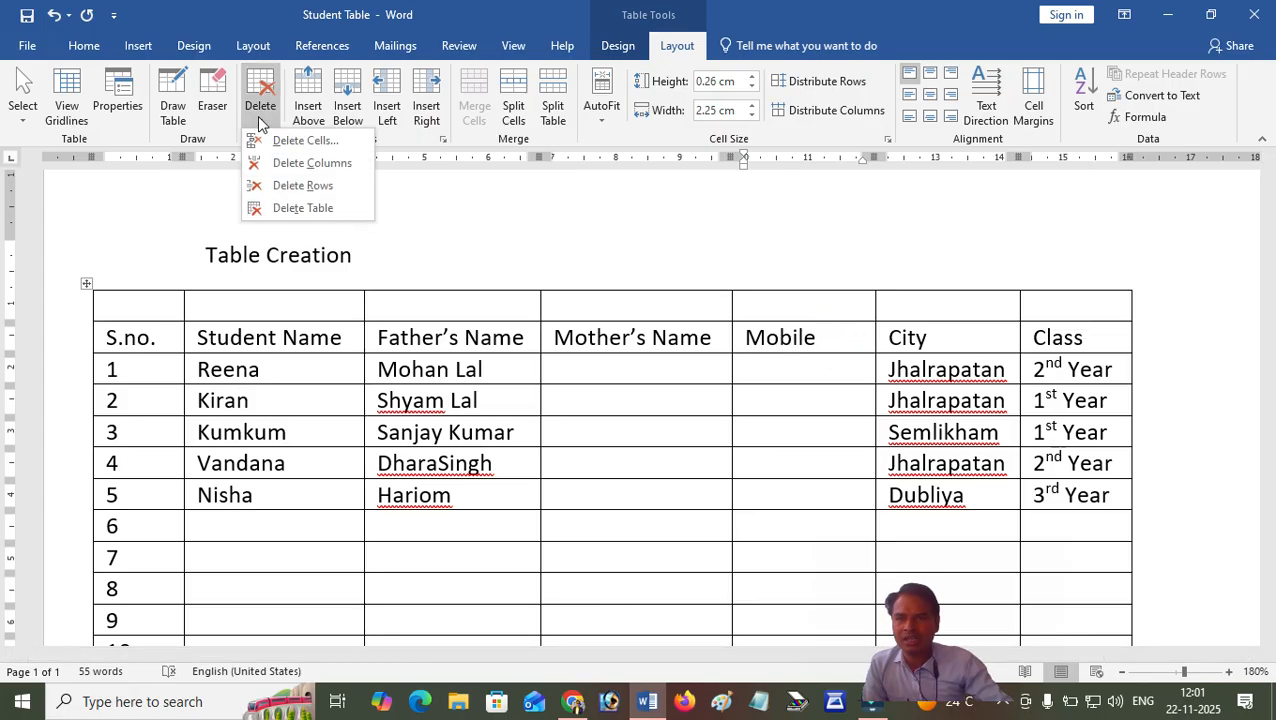
{"action": "left_click", "coordinate": [352, 161]}
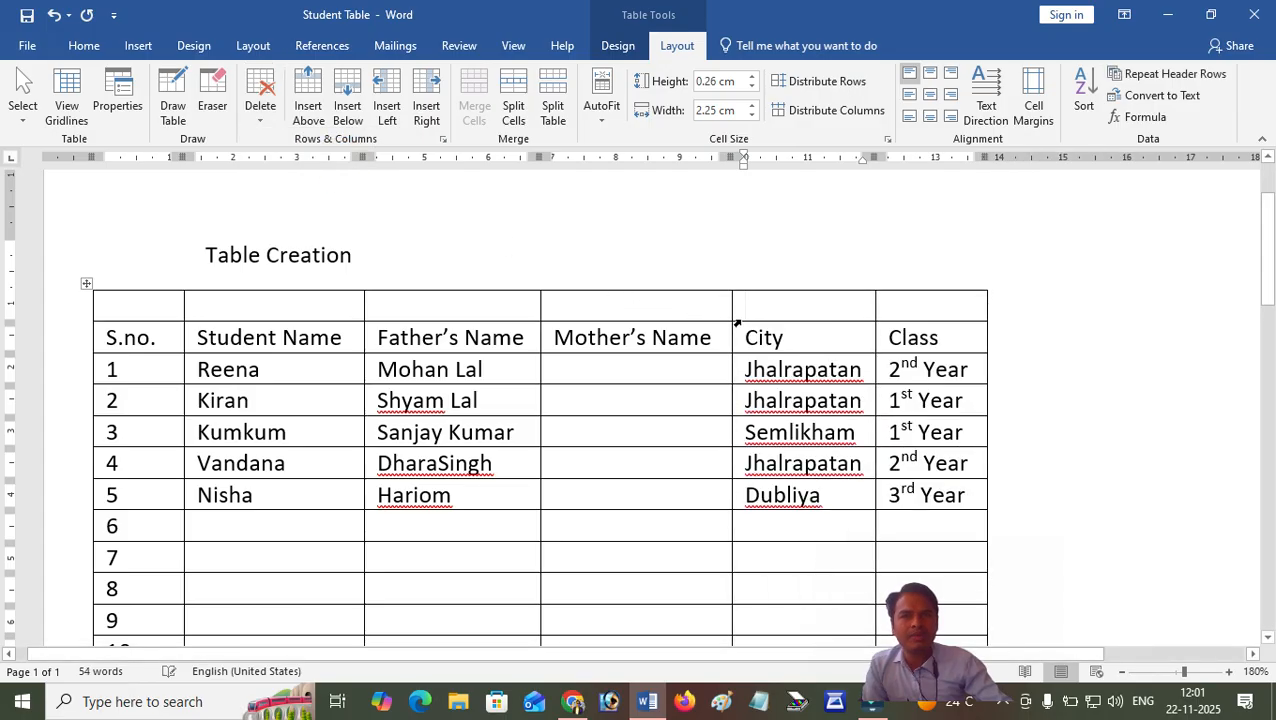
Delete the rows numbered 6 to 15 together with the empty last row of the table.
{"action": "scroll", "coordinate": [712, 440], "scroll_direction": "down", "scroll_amount": 3}
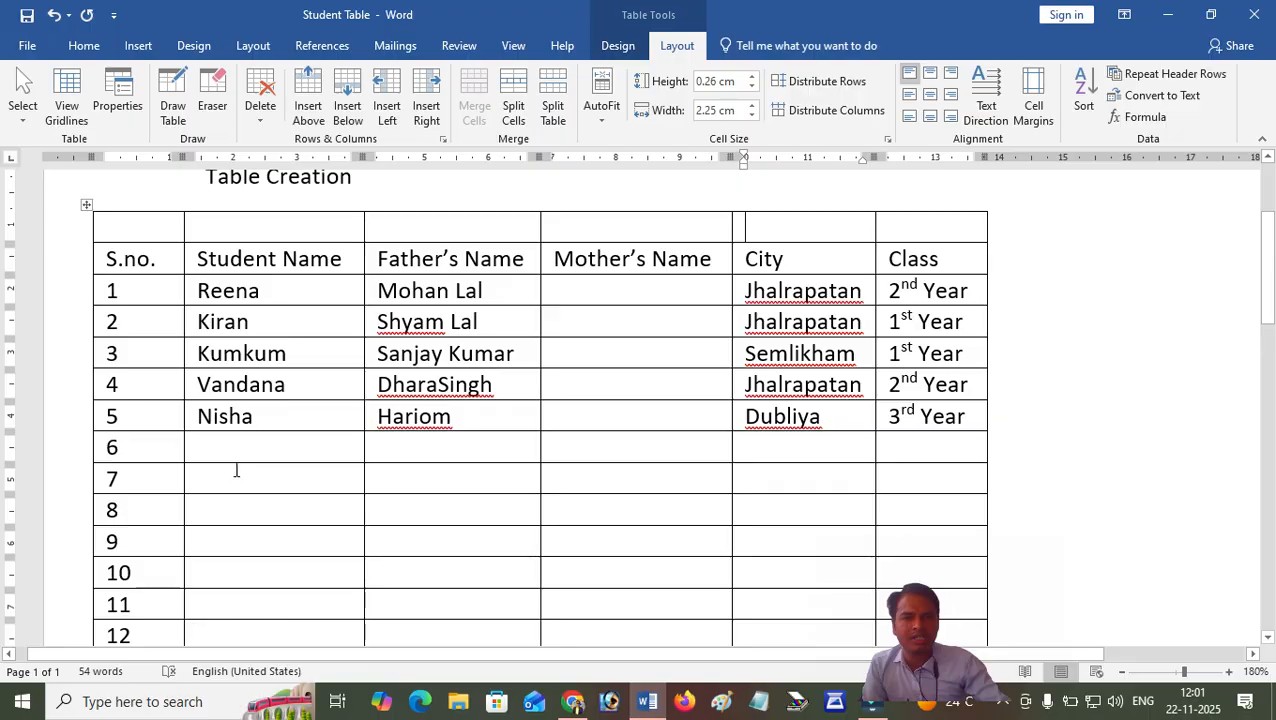
{"action": "mouse_move", "coordinate": [90, 385]}
{"action": "left_click_drag", "start_coordinate": [94, 368], "coordinate": [201, 424]}
{"action": "scroll", "coordinate": [201, 424], "scroll_direction": "up", "scroll_amount": 5}
{"action": "left_click_drag", "start_coordinate": [133, 336], "coordinate": [913, 546]}
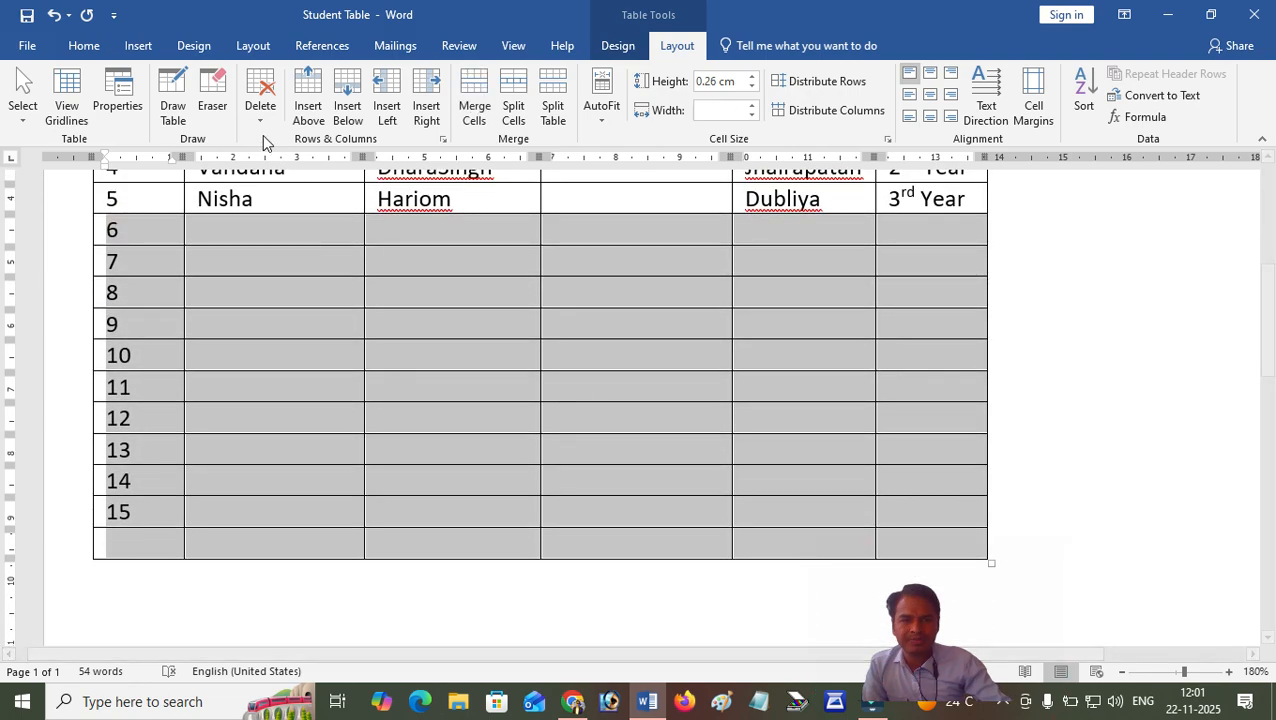
{"action": "left_click", "coordinate": [259, 112]}
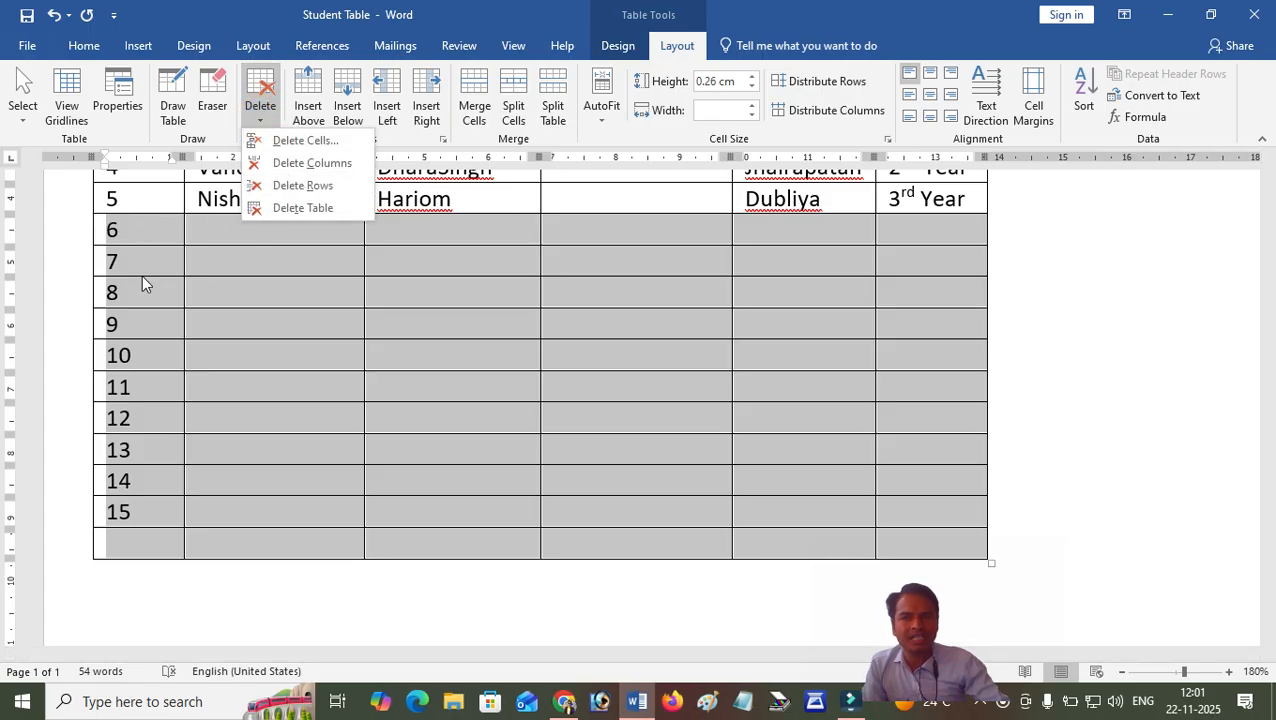
{"action": "left_click", "coordinate": [316, 186]}
{"action": "left_click", "coordinate": [270, 259]}
{"action": "scroll", "coordinate": [270, 260], "scroll_direction": "up", "scroll_amount": 3}
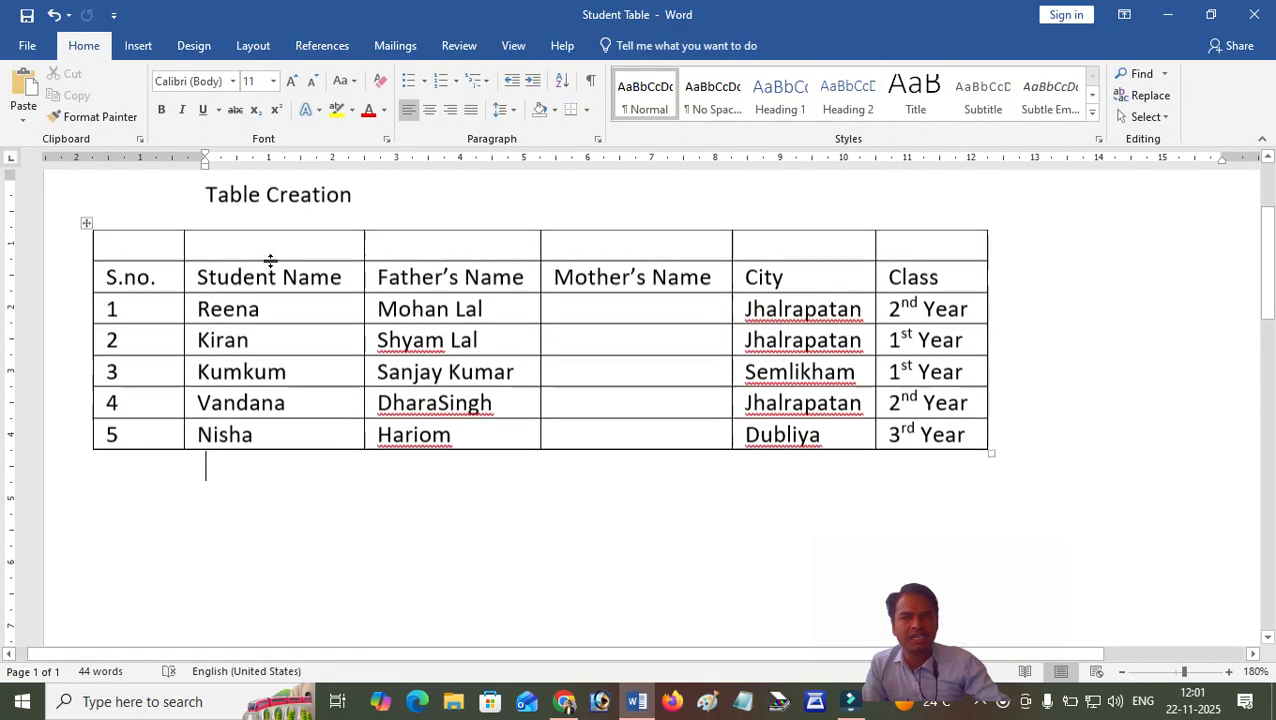
Delete the entire student table, and undo the deletion.
{"action": "left_click", "coordinate": [288, 312]}
{"action": "left_click", "coordinate": [677, 45]}
{"action": "left_click", "coordinate": [260, 108]}
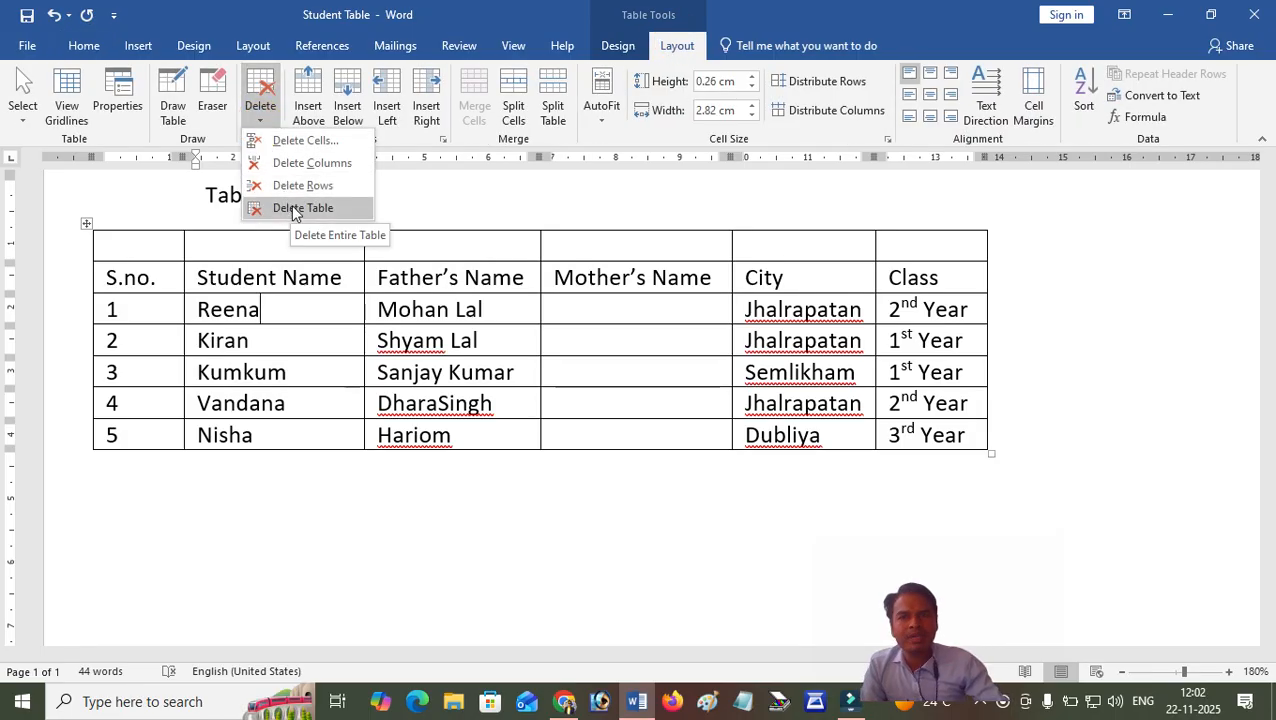
{"action": "left_click", "coordinate": [156, 245]}
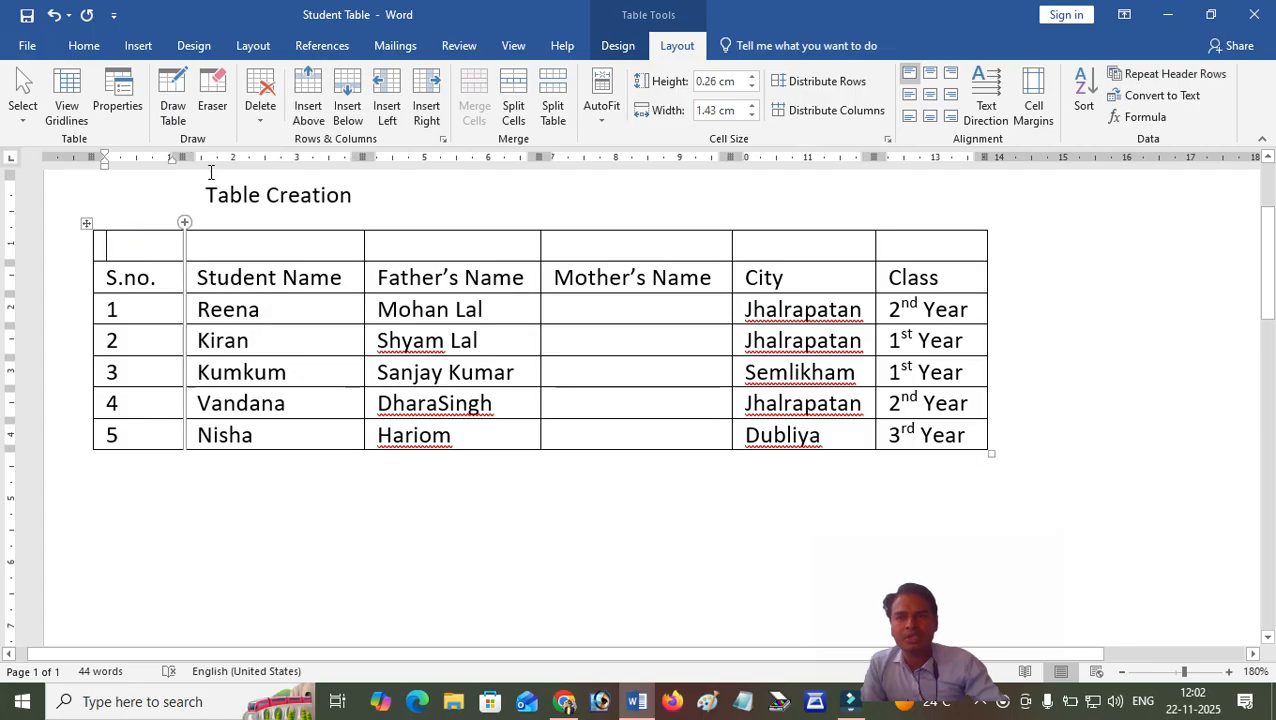
{"action": "left_click", "coordinate": [260, 112]}
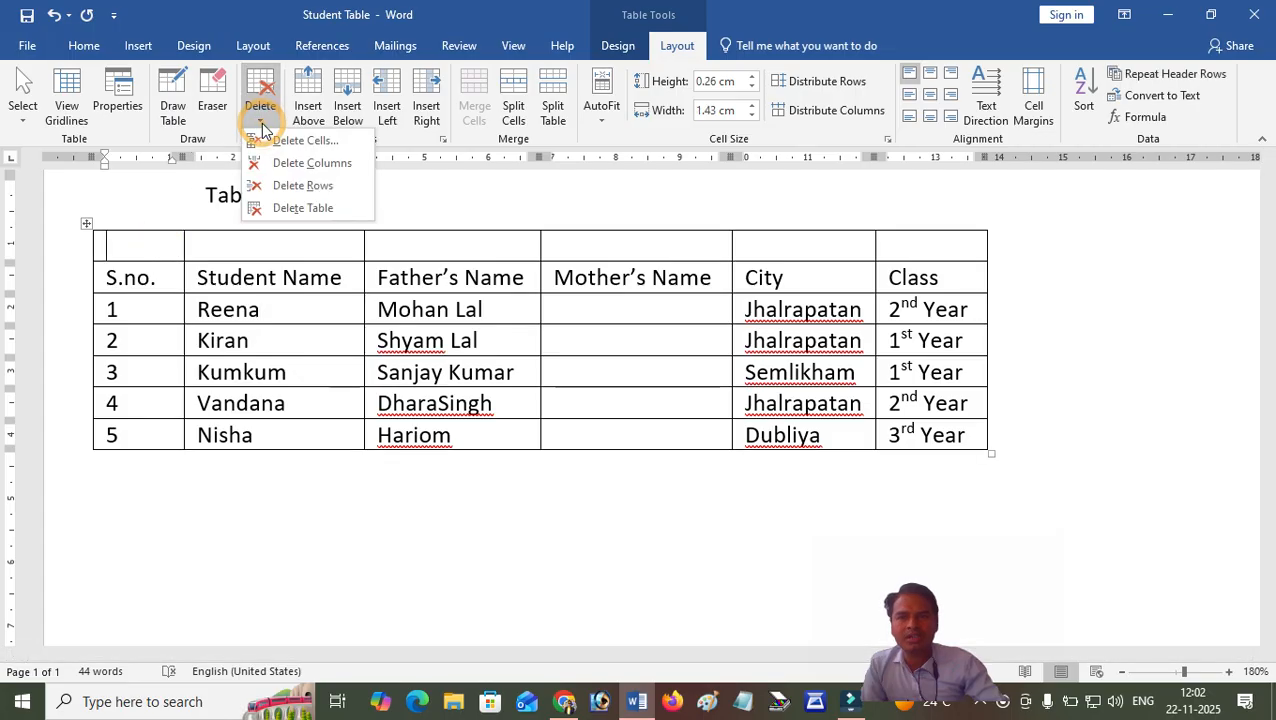
{"action": "left_click", "coordinate": [298, 208]}
{"action": "left_click", "coordinate": [252, 248]}
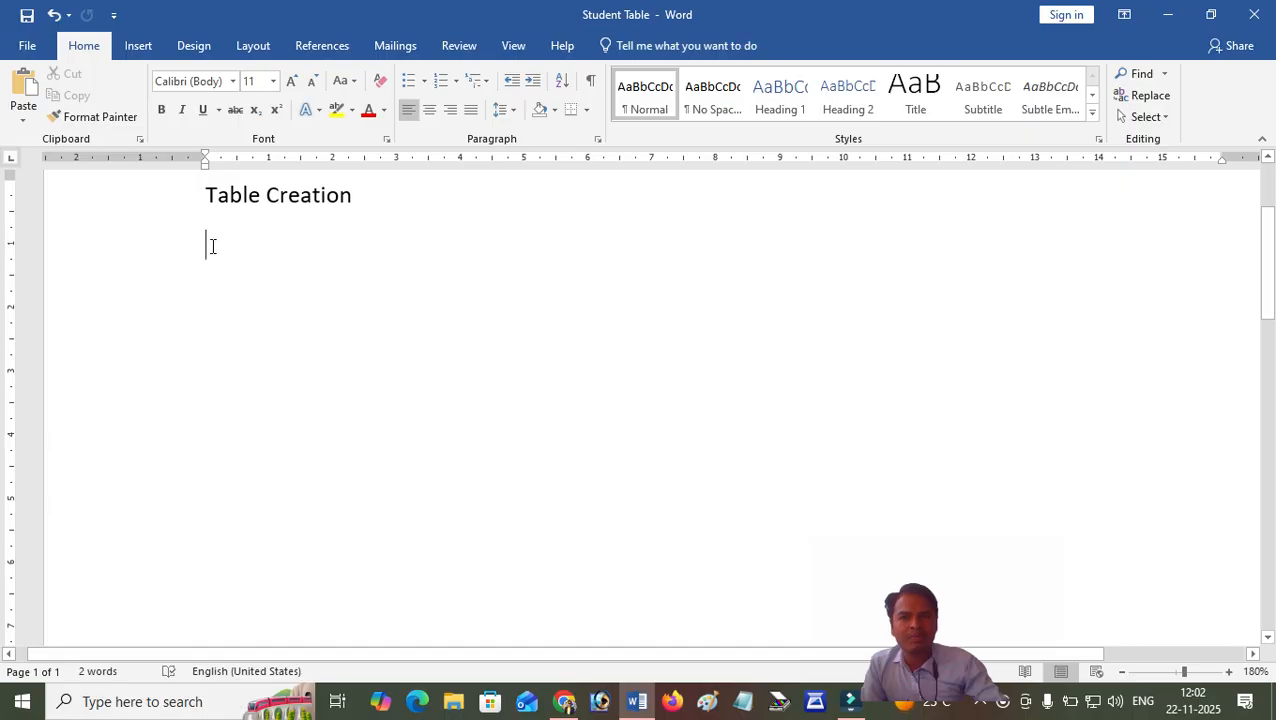
{"action": "left_click", "coordinate": [55, 15]}
{"action": "left_click", "coordinate": [246, 244]}
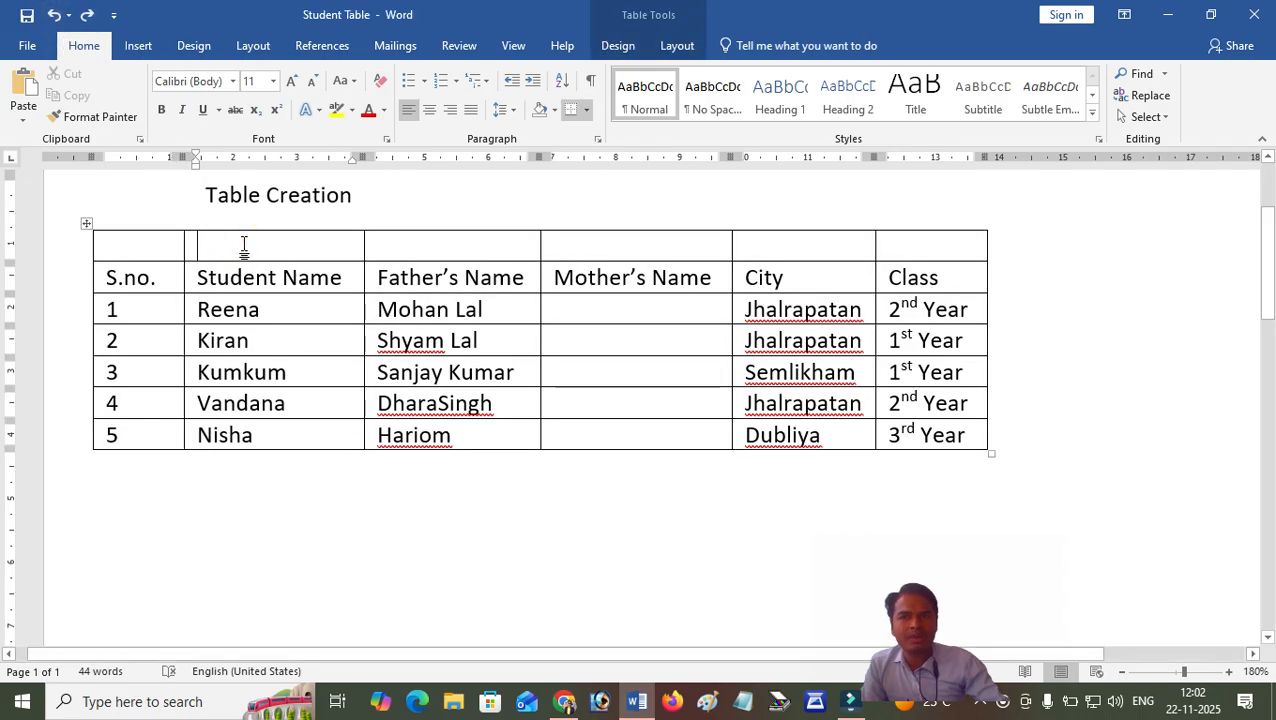
Merge all cells of the empty top row above the headings into one cell.
{"action": "left_click_drag", "start_coordinate": [157, 252], "coordinate": [903, 251]}
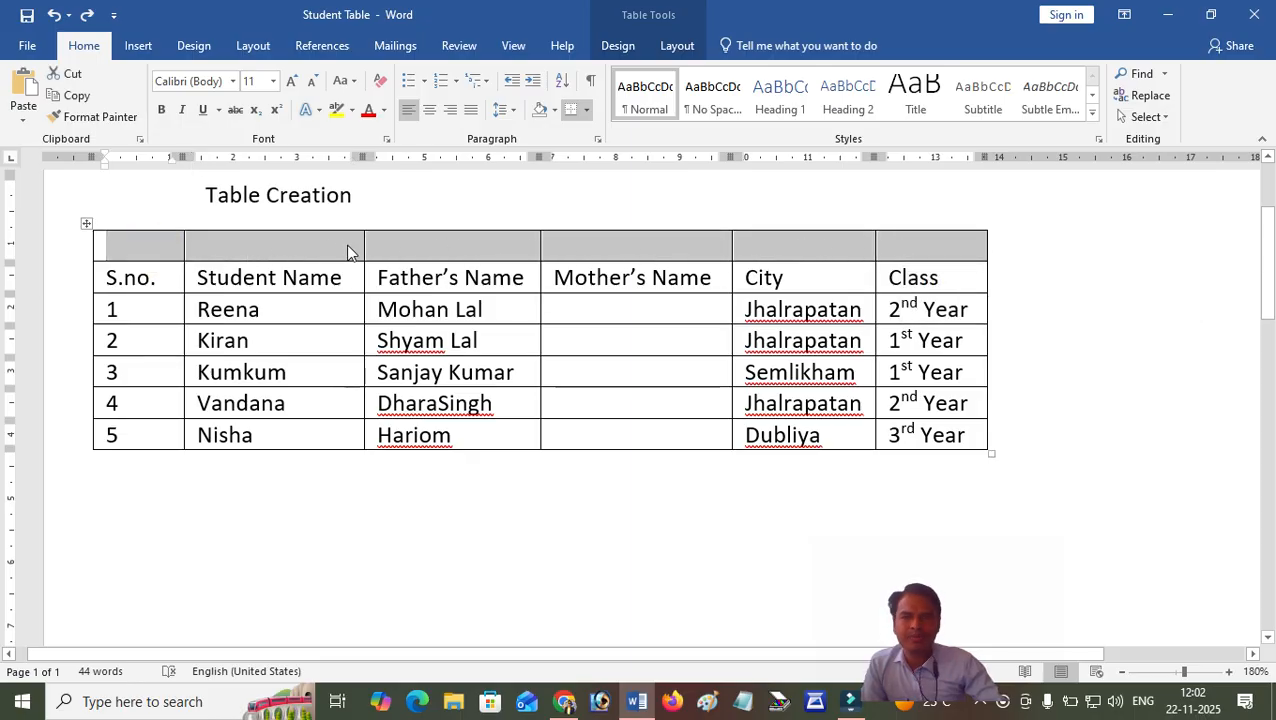
{"action": "left_click", "coordinate": [678, 55]}
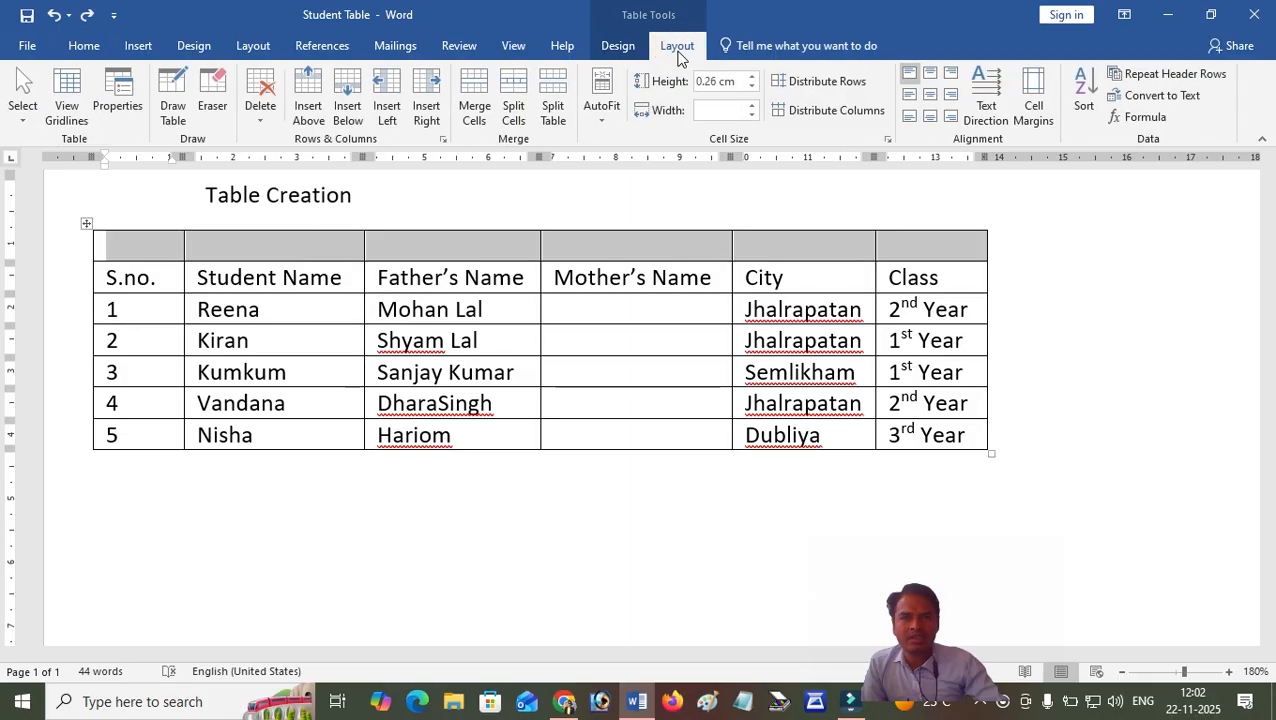
{"action": "left_click", "coordinate": [470, 90]}
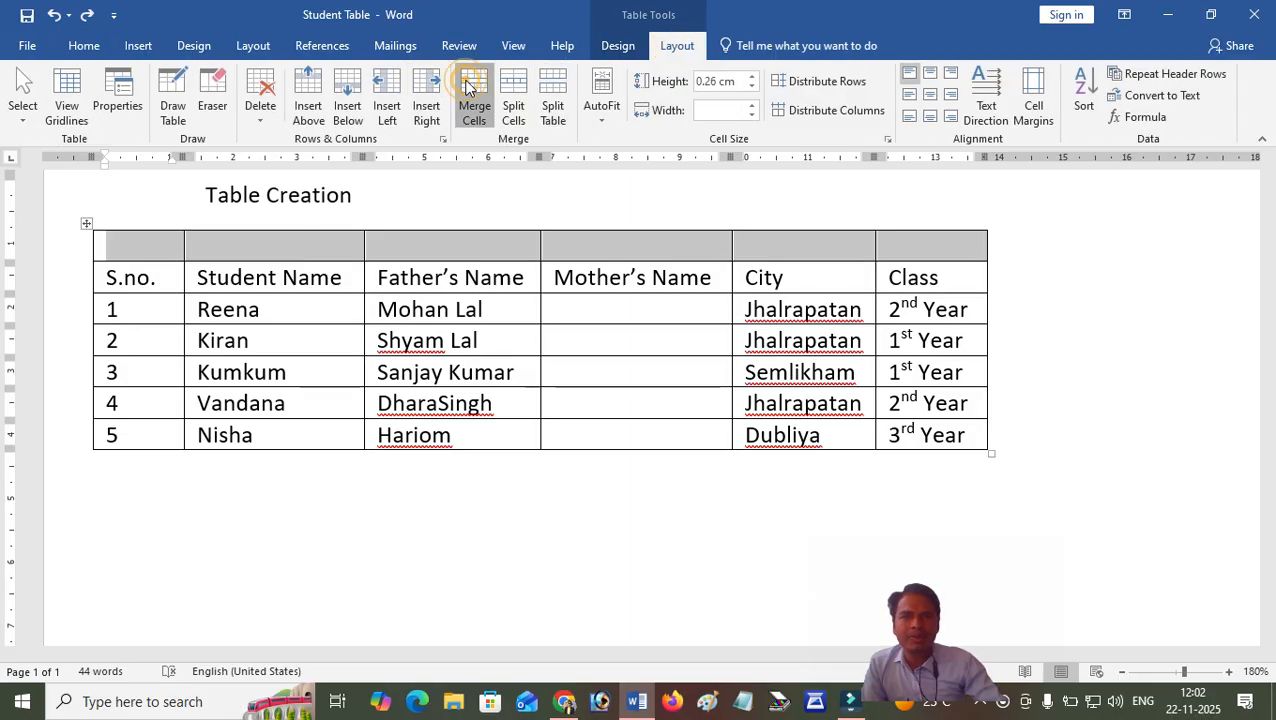
{"action": "left_click", "coordinate": [350, 250]}
Enter the title "Student Table" in the merged top row of the table and centre it.
{"action": "left_click", "coordinate": [222, 245]}
{"action": "type", "text": "Student"}
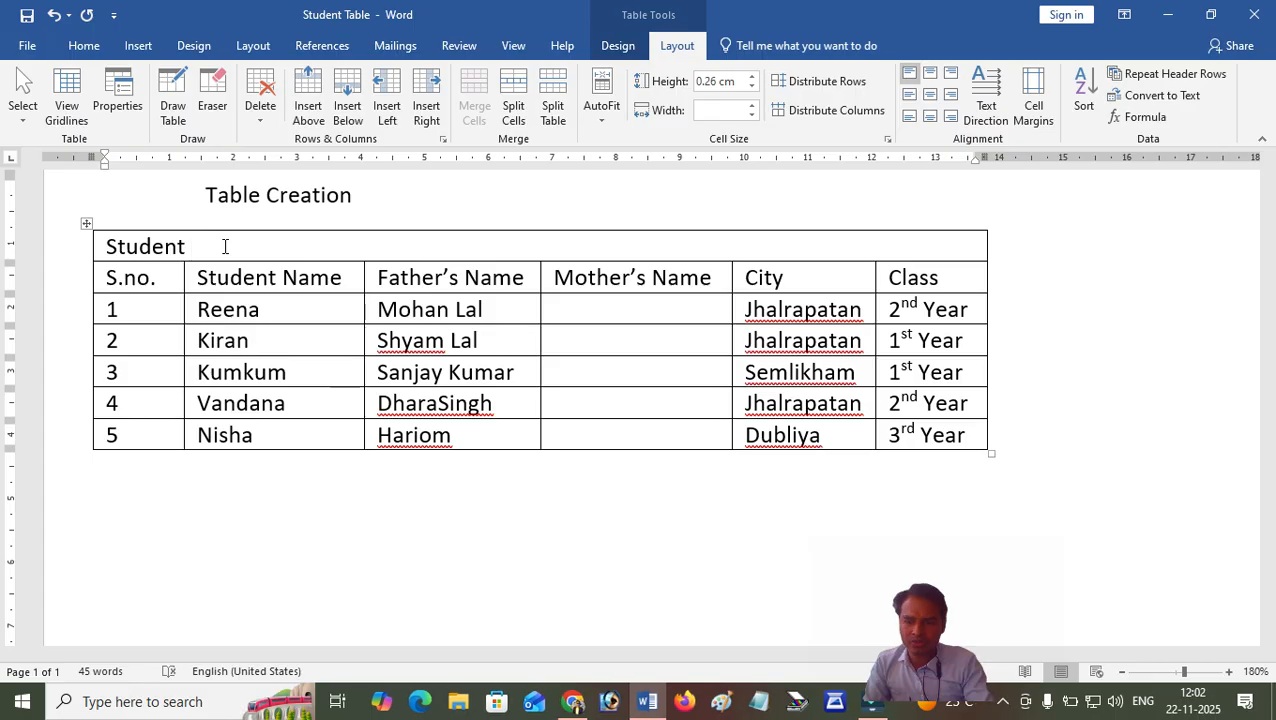
{"action": "type", "text": " Table"}
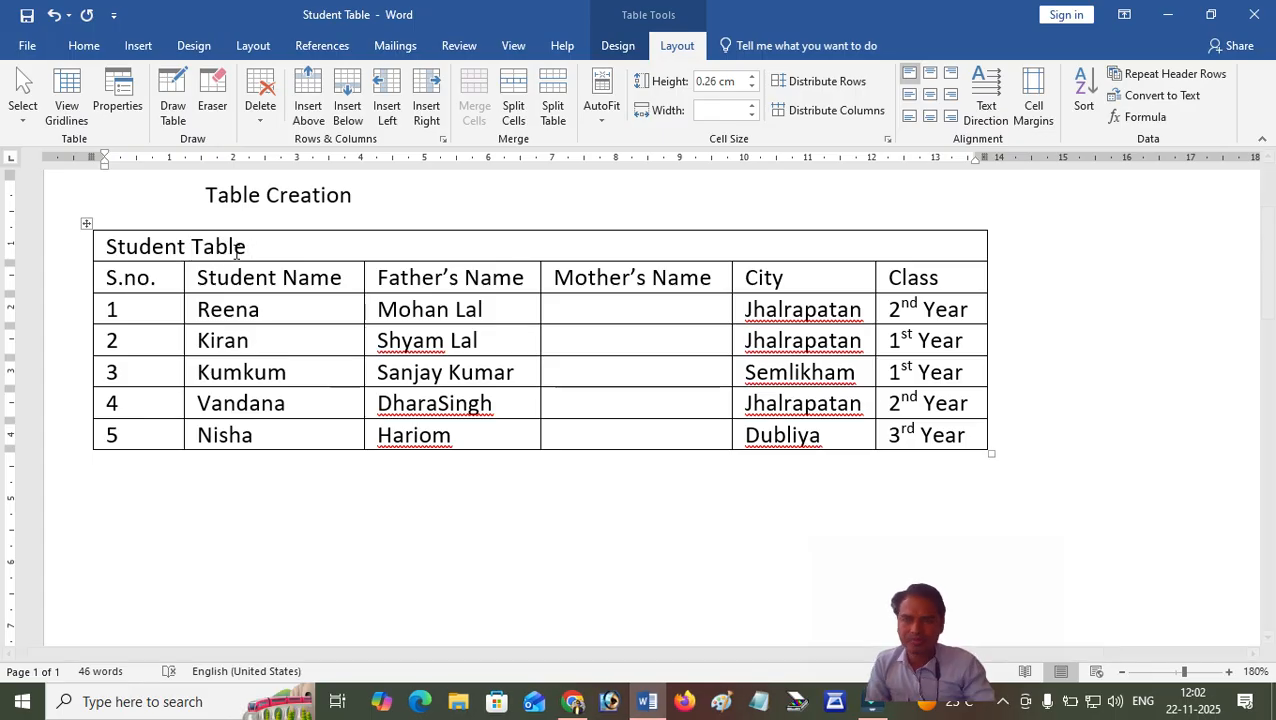
{"action": "left_click_drag", "start_coordinate": [250, 247], "coordinate": [105, 247]}
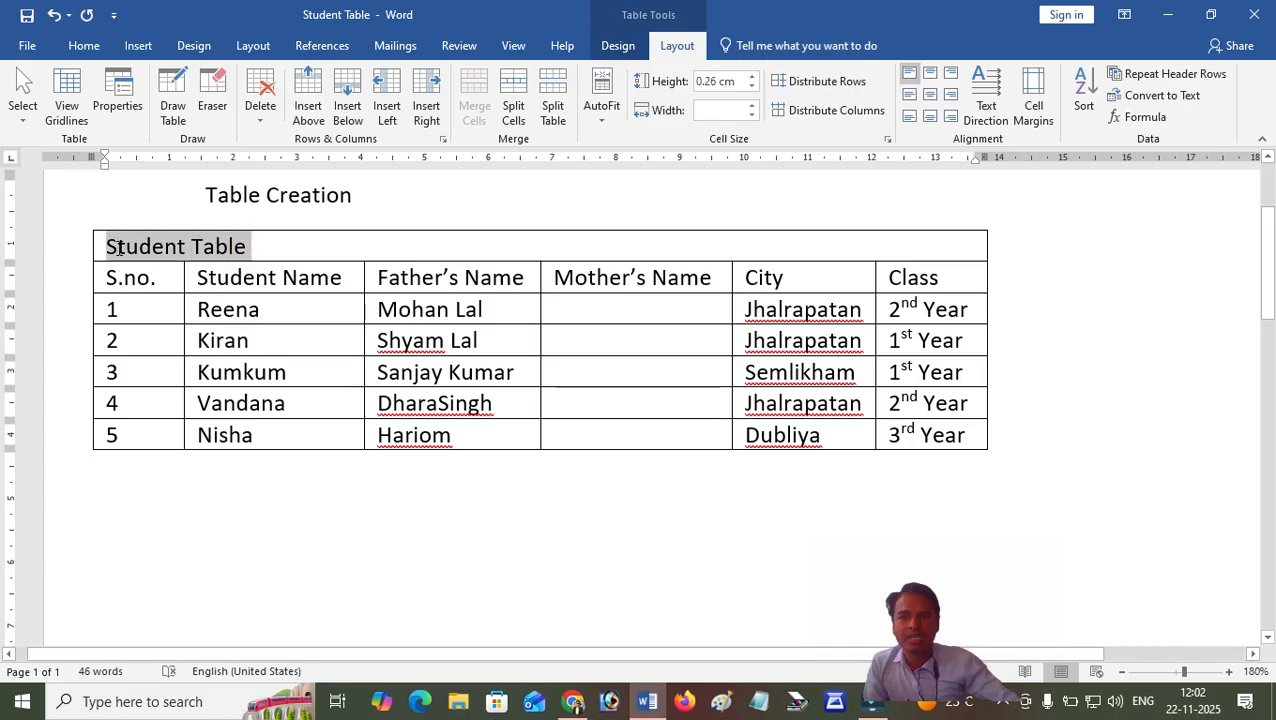
{"action": "left_click", "coordinate": [84, 46]}
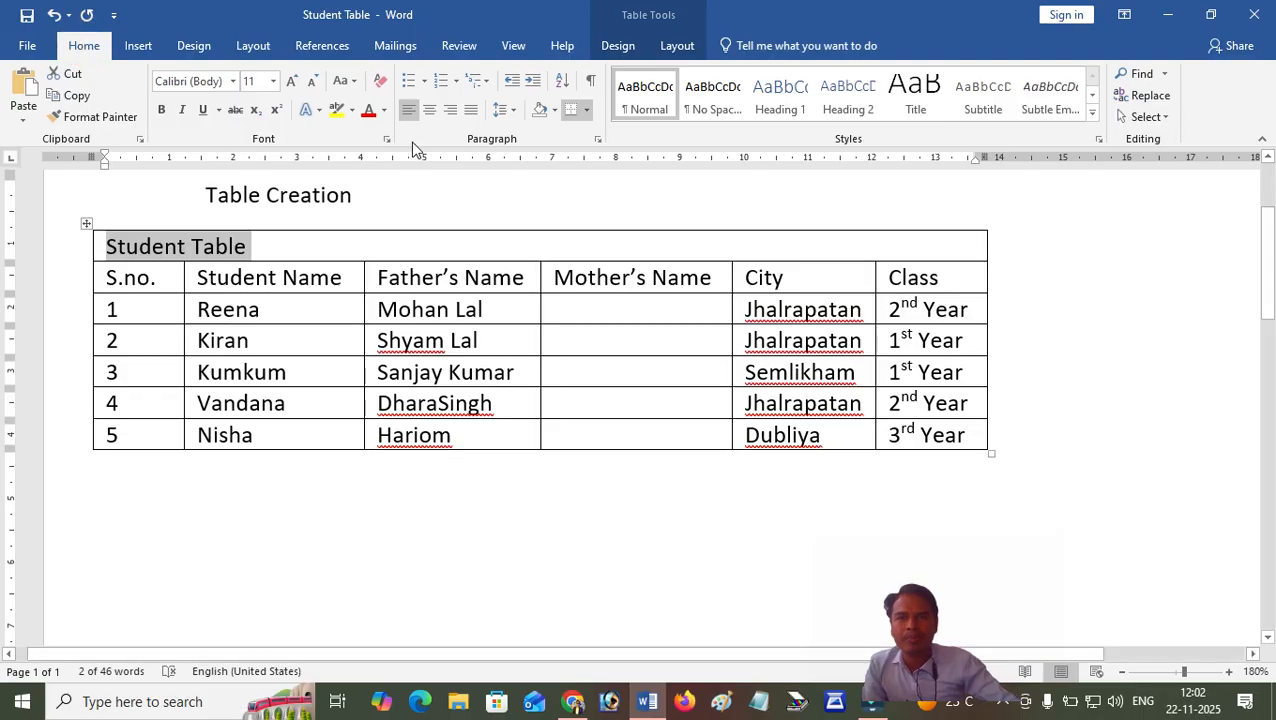
{"action": "left_click", "coordinate": [430, 110]}
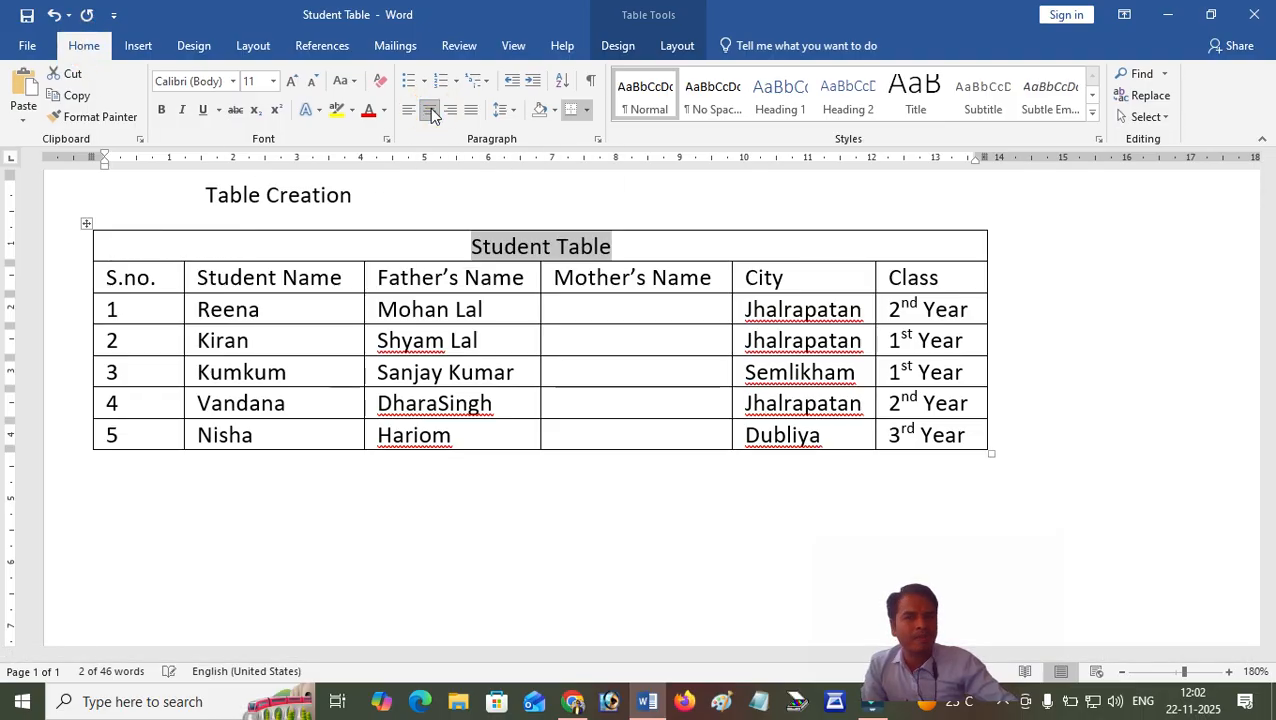
{"action": "left_click", "coordinate": [632, 246]}
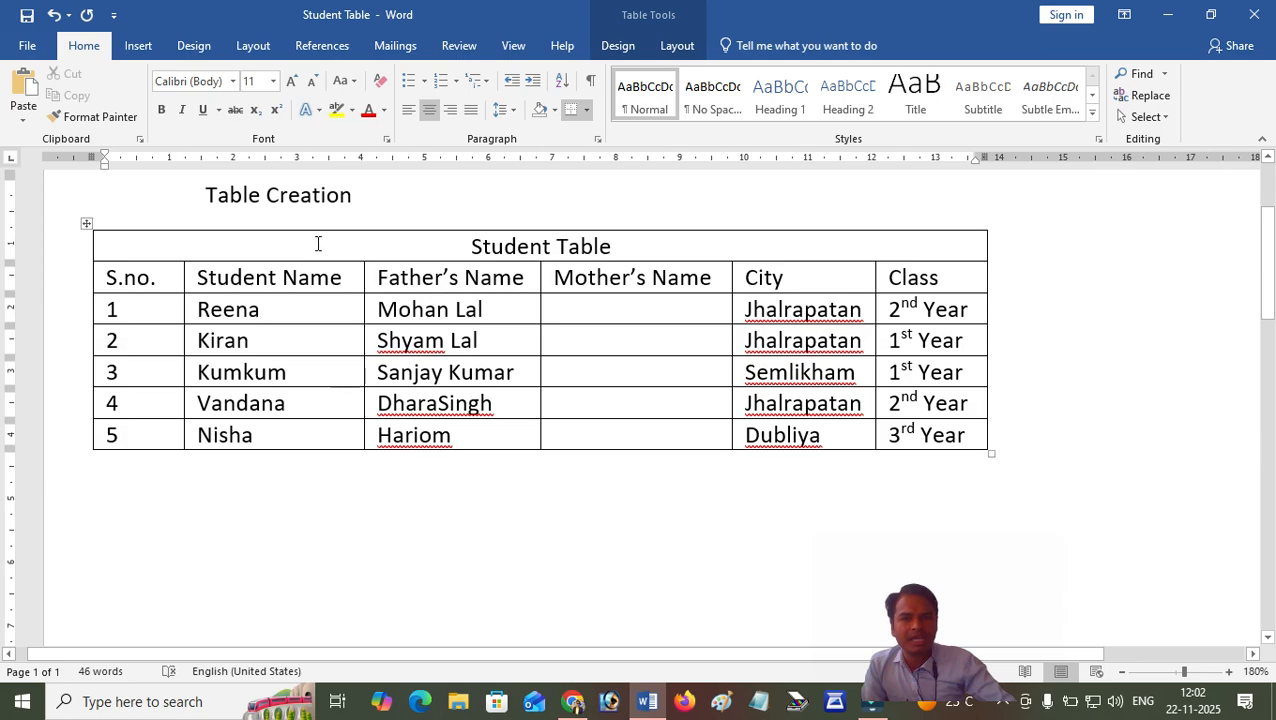
Make the title row and the heading row of the student table bold with red text.
{"action": "left_click_drag", "start_coordinate": [74, 247], "coordinate": [80, 278]}
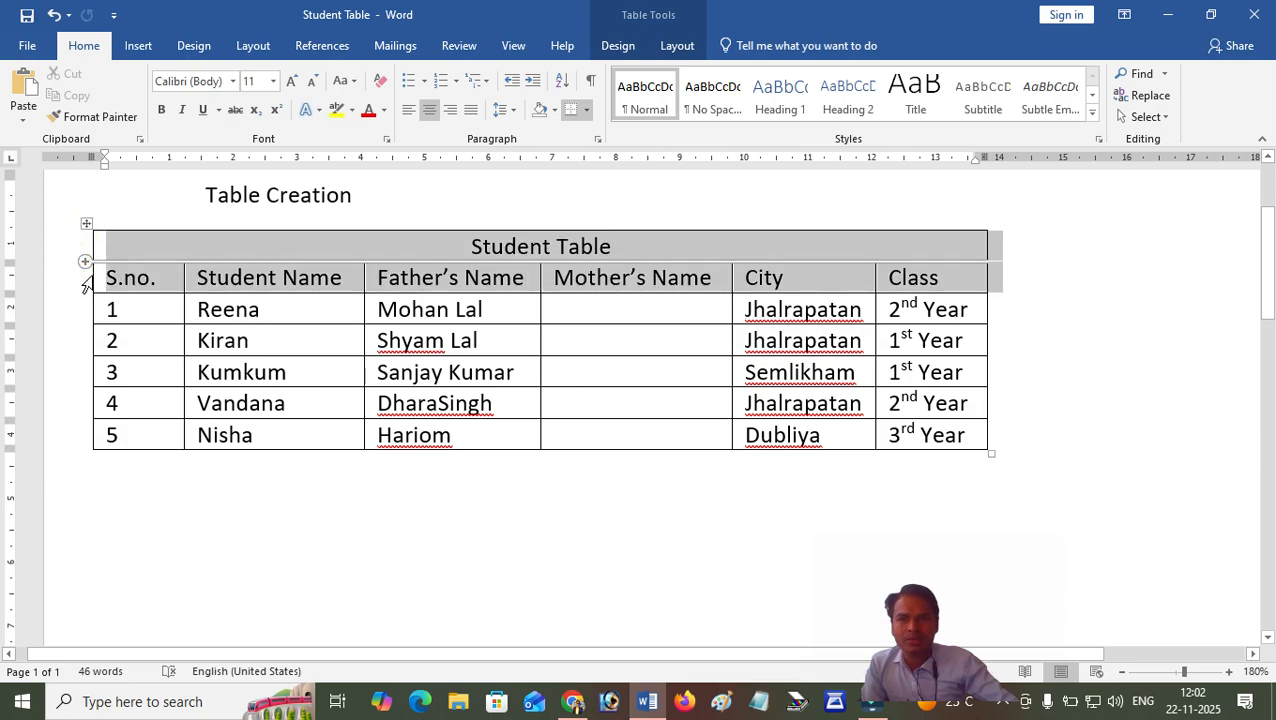
{"action": "left_click", "coordinate": [161, 110]}
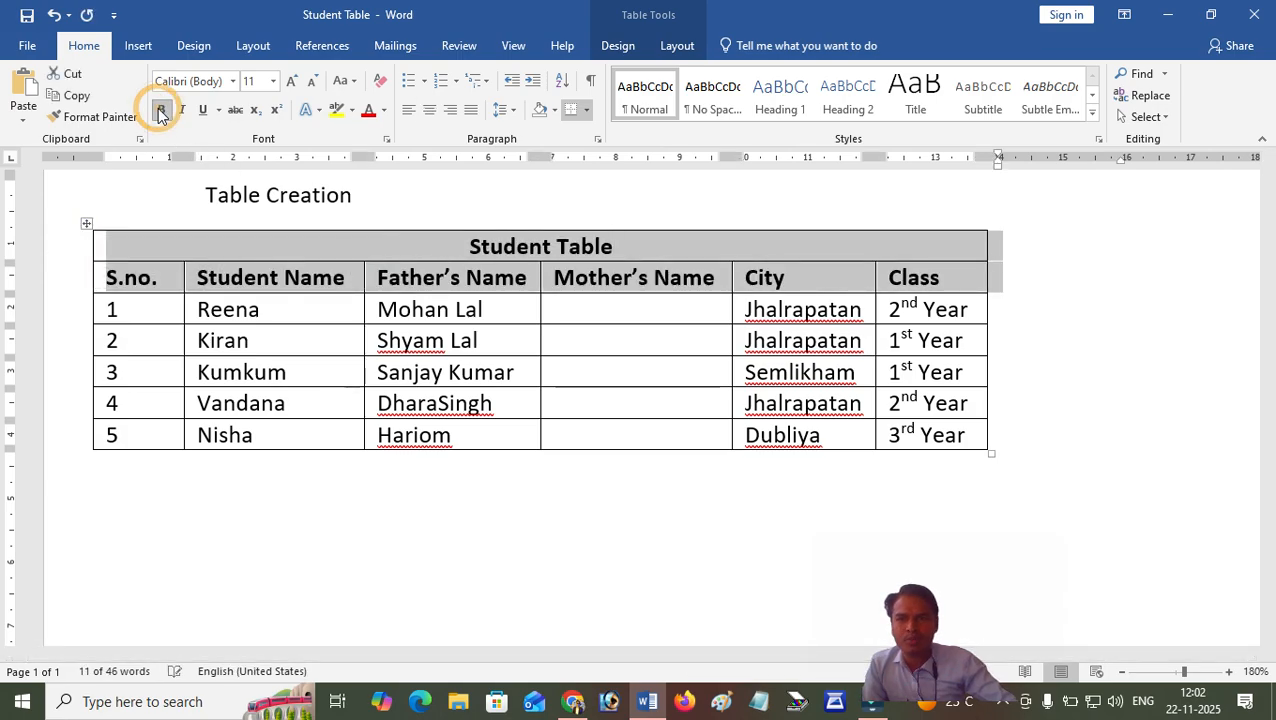
{"action": "left_click", "coordinate": [368, 110]}
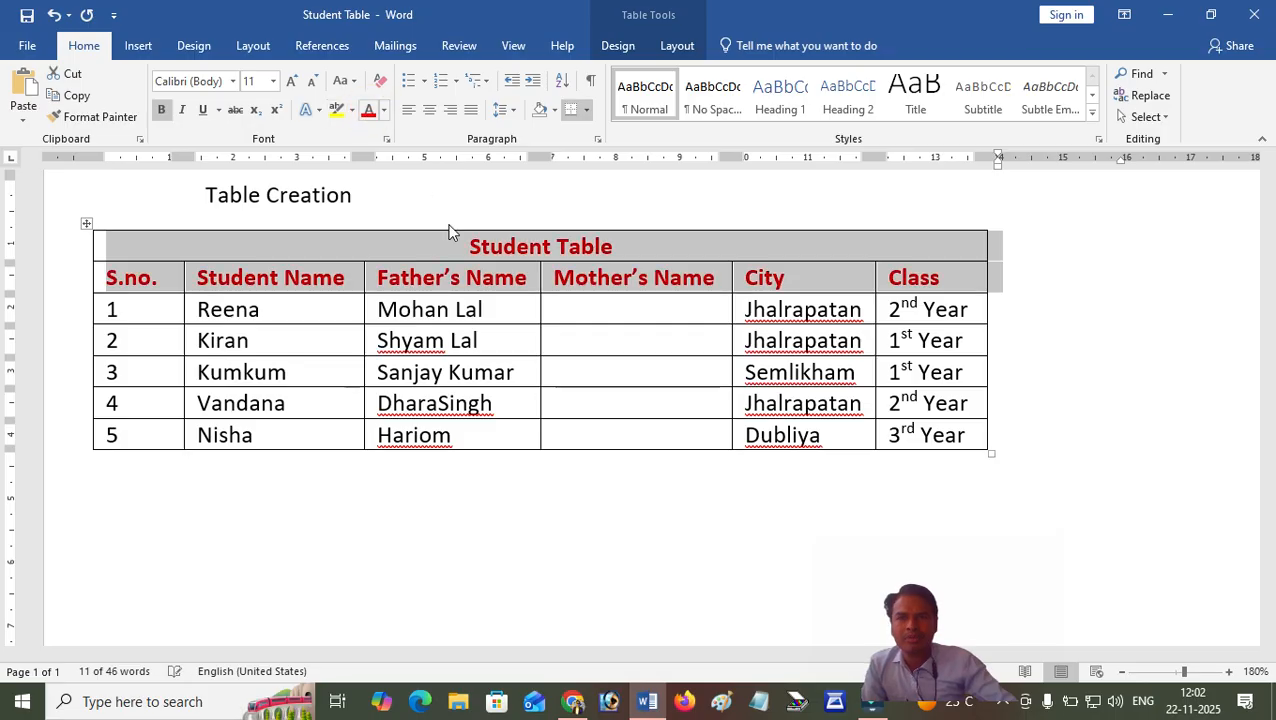
{"action": "left_click", "coordinate": [476, 270]}
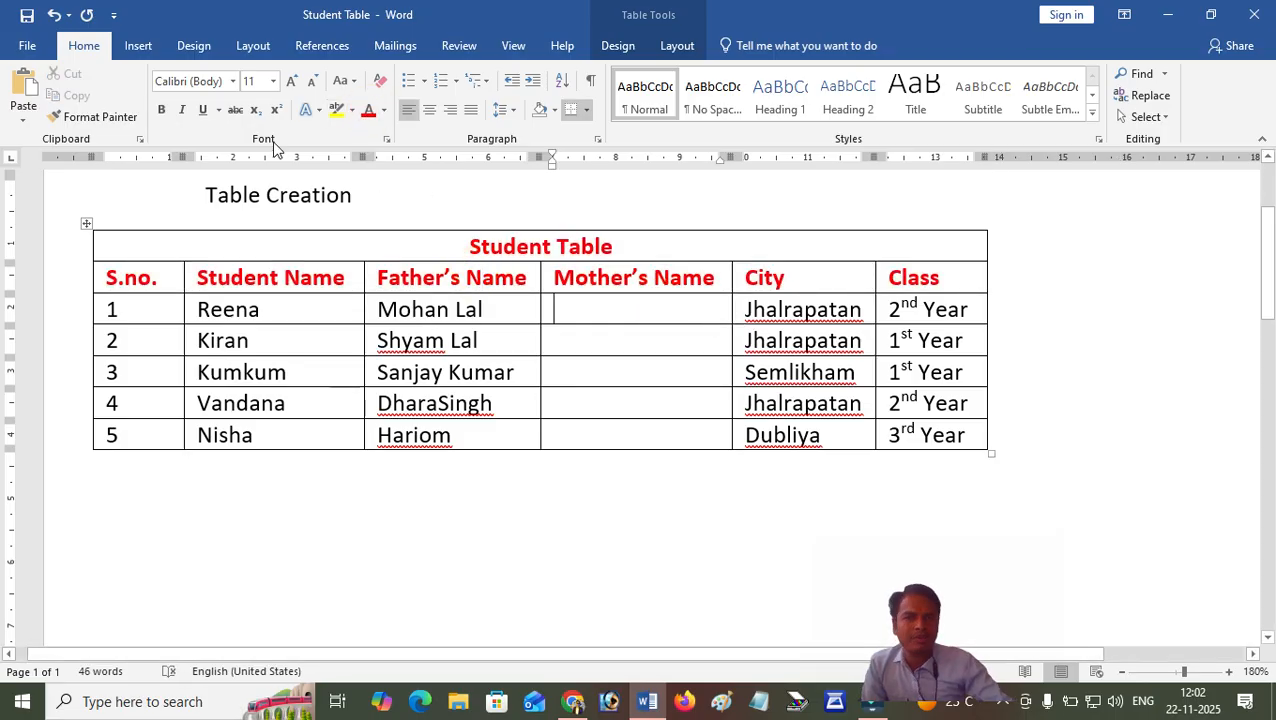
Add a blank line in the empty space below the student table.
{"action": "left_click", "coordinate": [240, 492]}
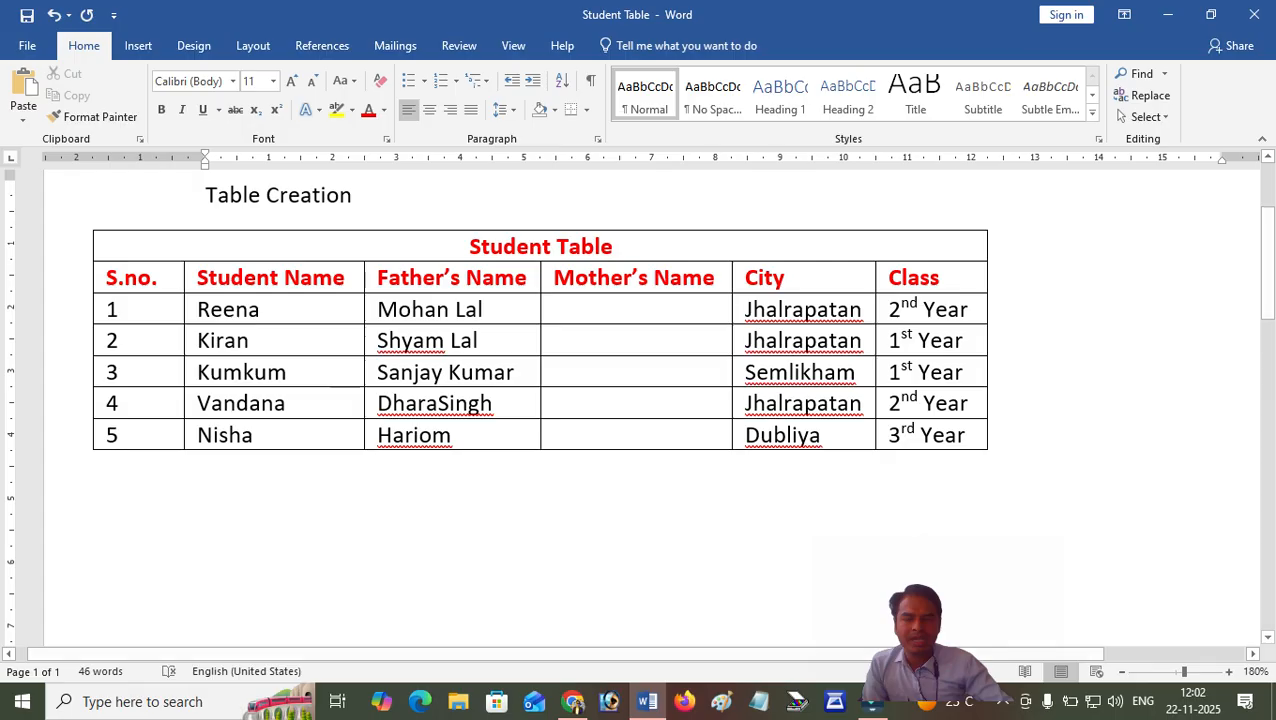
{"action": "left_click", "coordinate": [239, 470]}
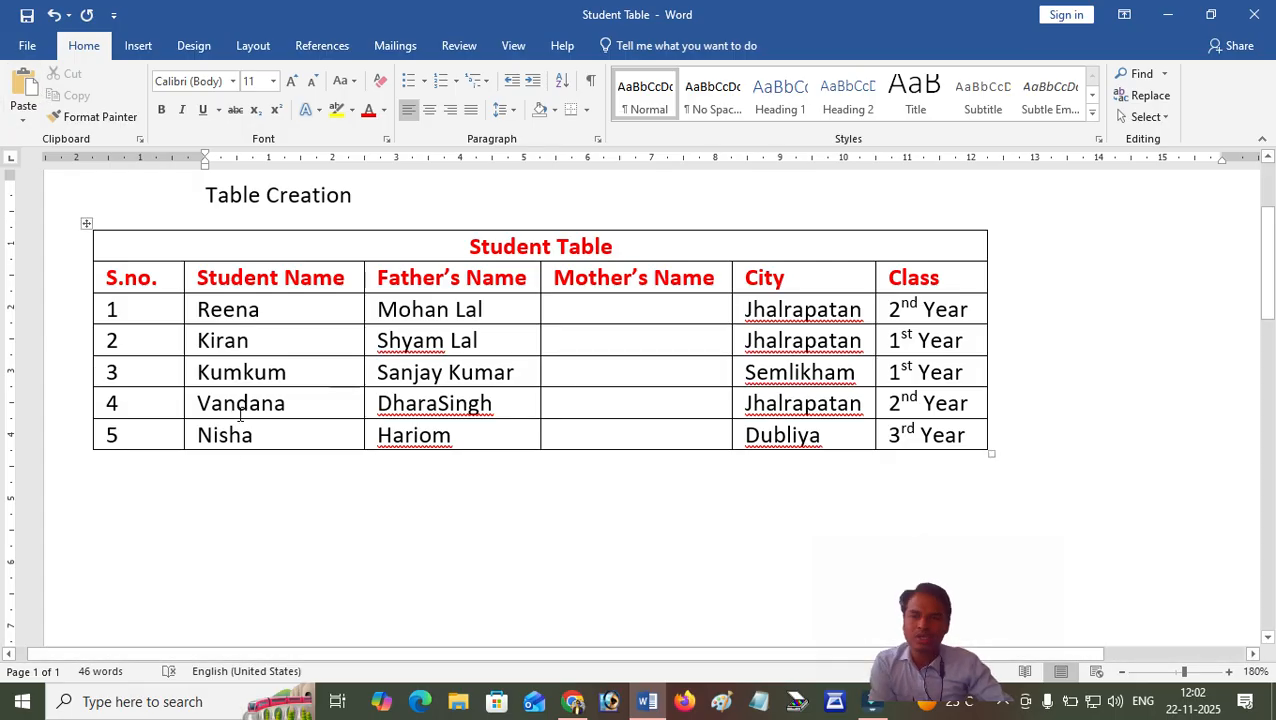
{"action": "key", "text": "Return"}
{"action": "scroll", "coordinate": [241, 407], "scroll_direction": "down", "scroll_amount": 1}
{"action": "scroll", "coordinate": [241, 405], "scroll_direction": "down", "scroll_amount": 1}
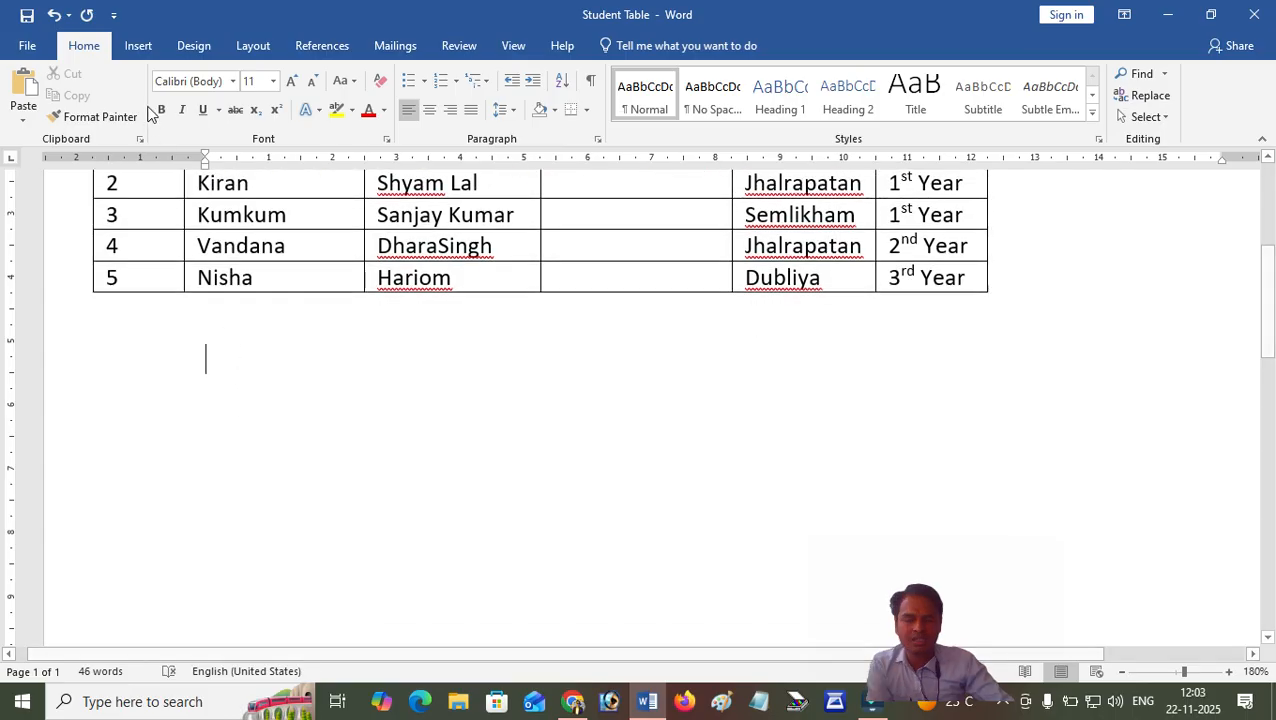
Insert a table with 6 columns and 10 rows and automatic fixed column width below the student table.
{"action": "left_click", "coordinate": [138, 46]}
{"action": "left_click", "coordinate": [123, 112]}
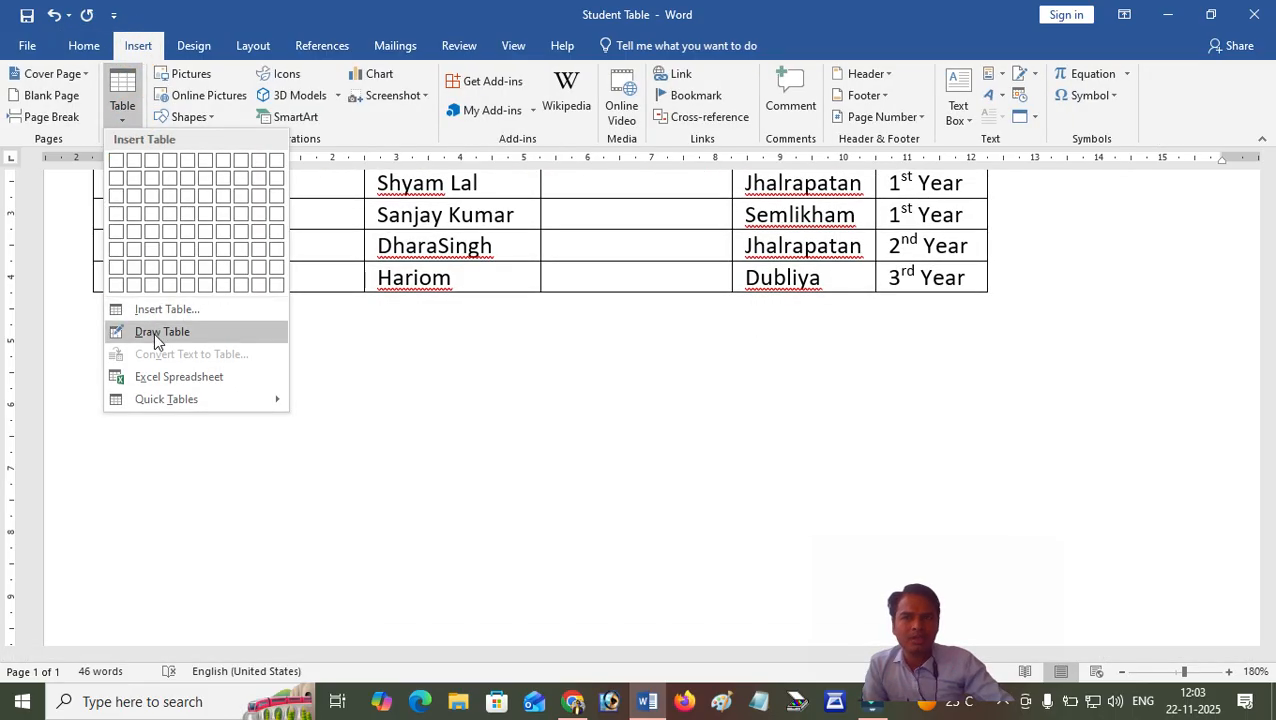
{"action": "left_click", "coordinate": [167, 309]}
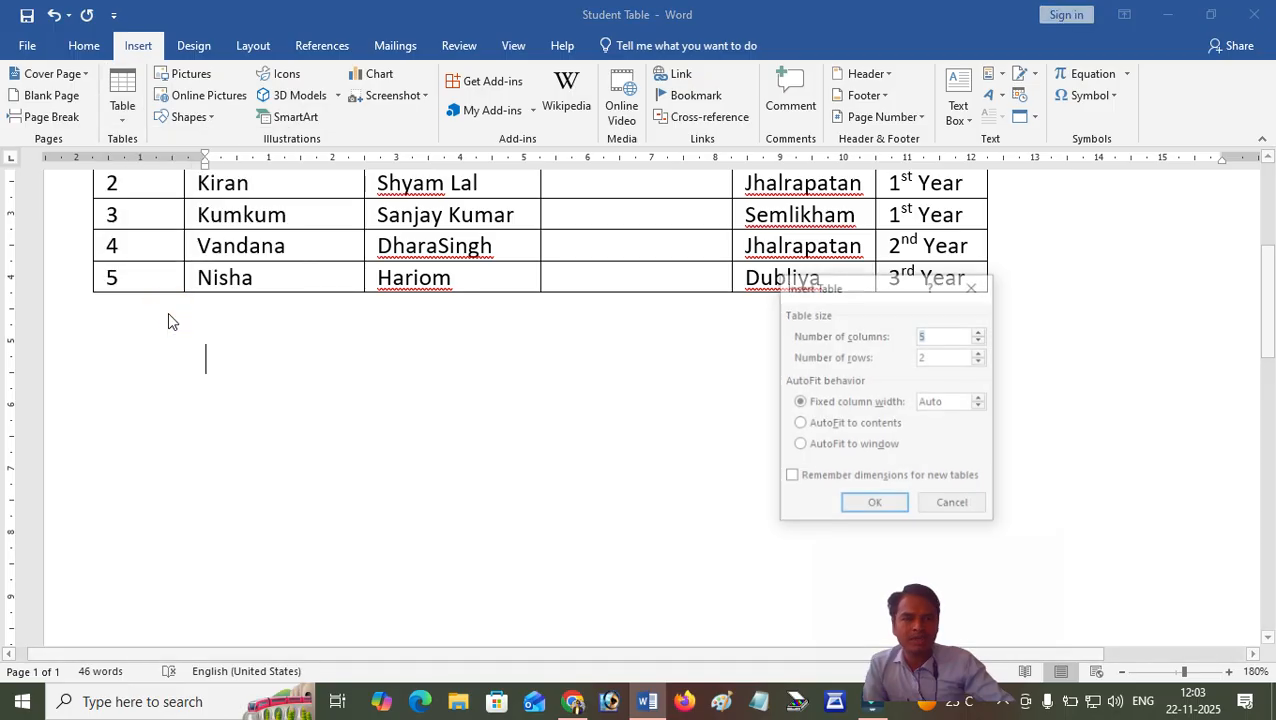
{"action": "left_click_drag", "start_coordinate": [845, 290], "coordinate": [474, 306]}
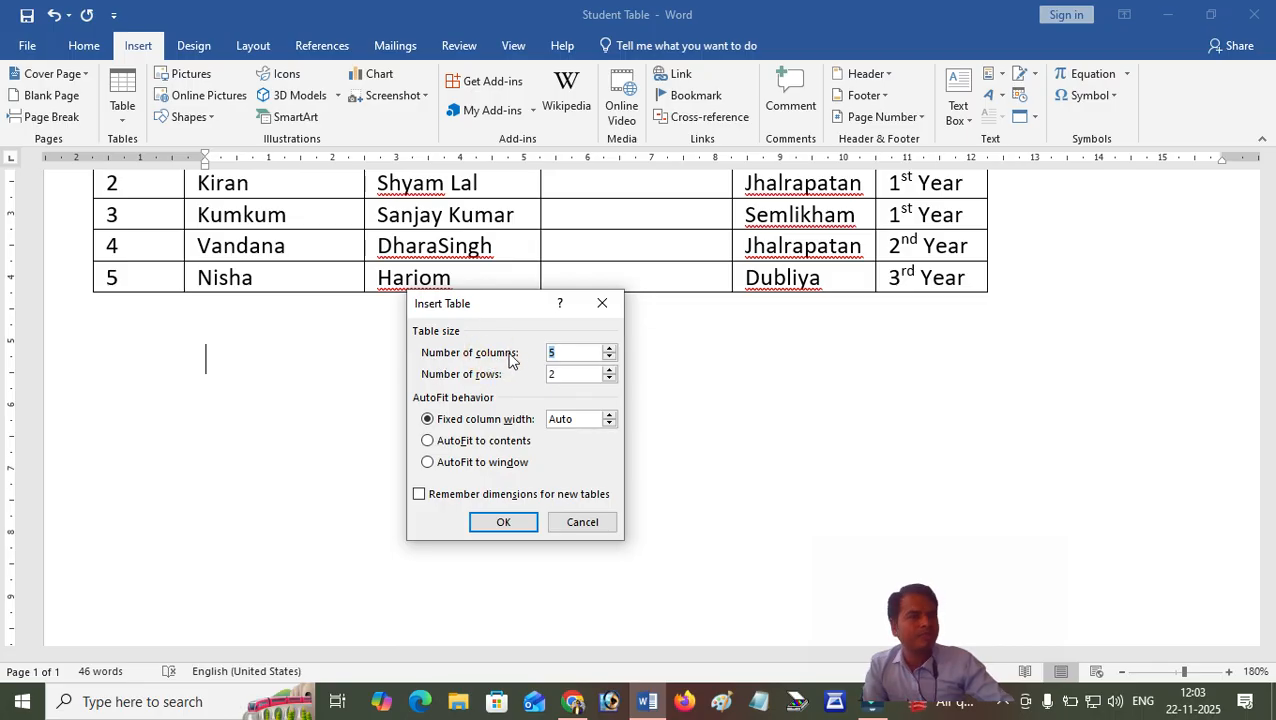
{"action": "left_click", "coordinate": [571, 353]}
{"action": "left_click_drag", "start_coordinate": [570, 354], "coordinate": [511, 355]}
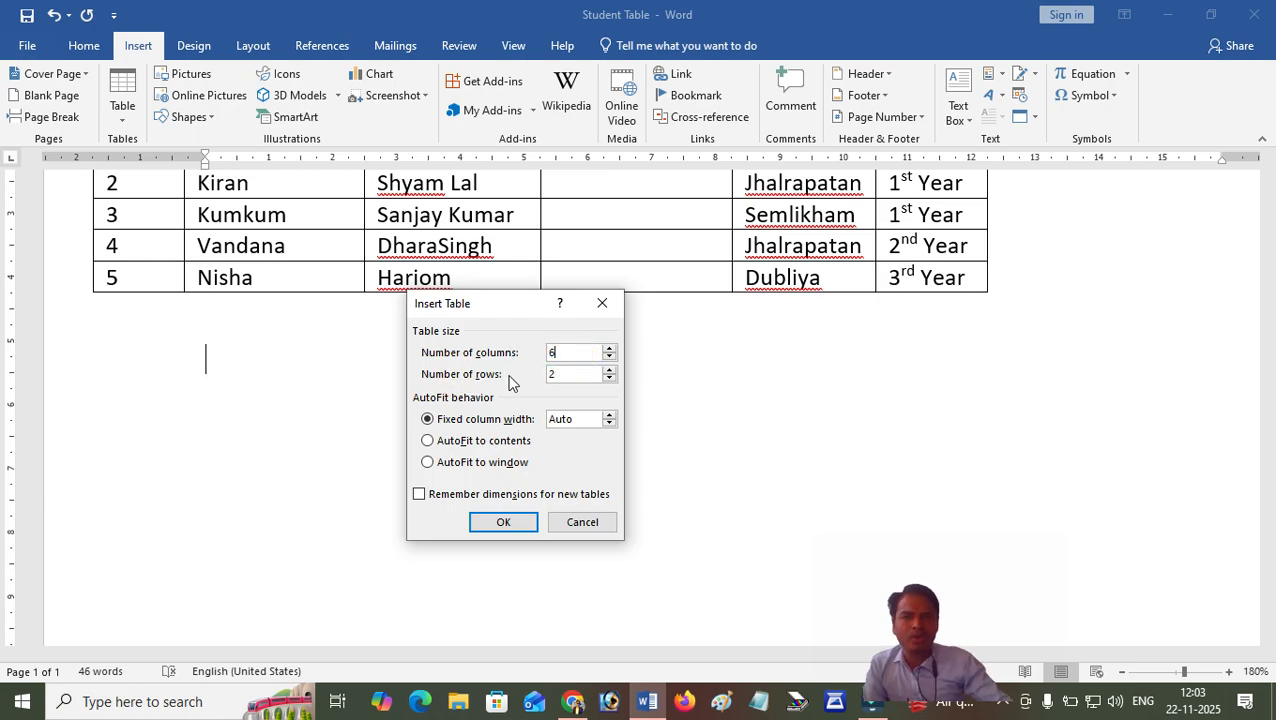
{"action": "left_click", "coordinate": [561, 372]}
{"action": "left_click_drag", "start_coordinate": [564, 374], "coordinate": [529, 376]}
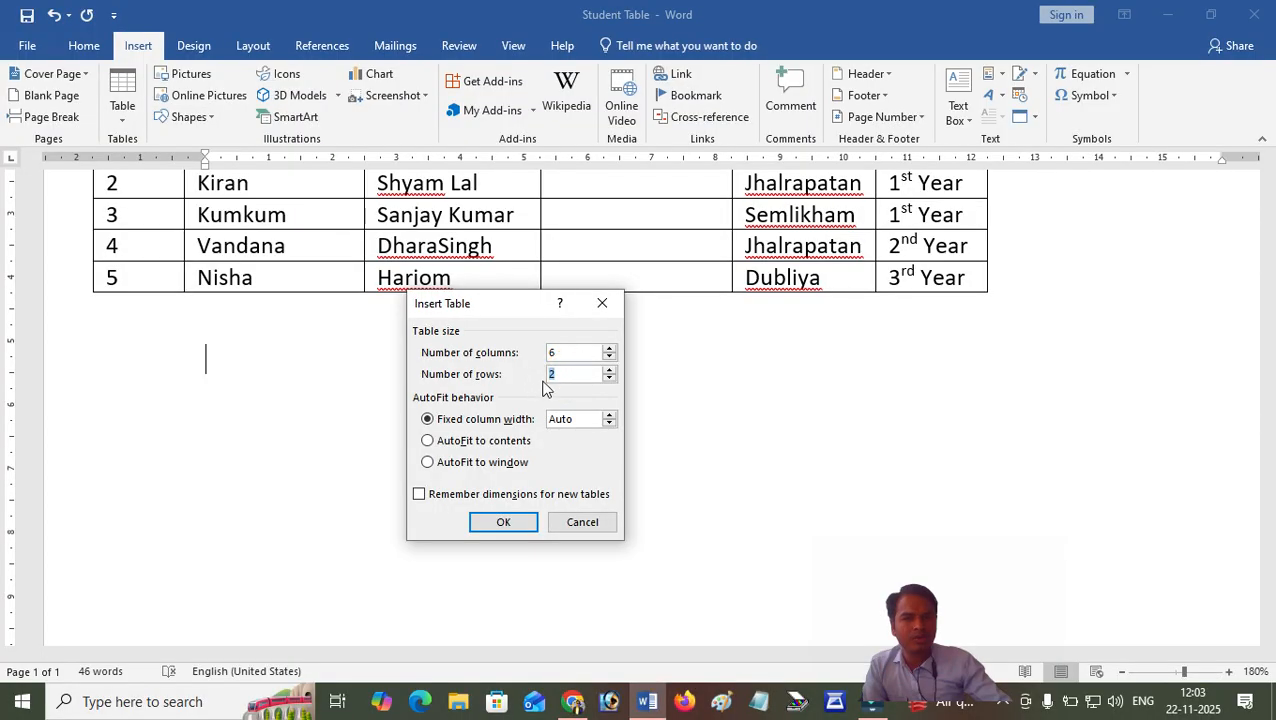
{"action": "type", "text": "10"}
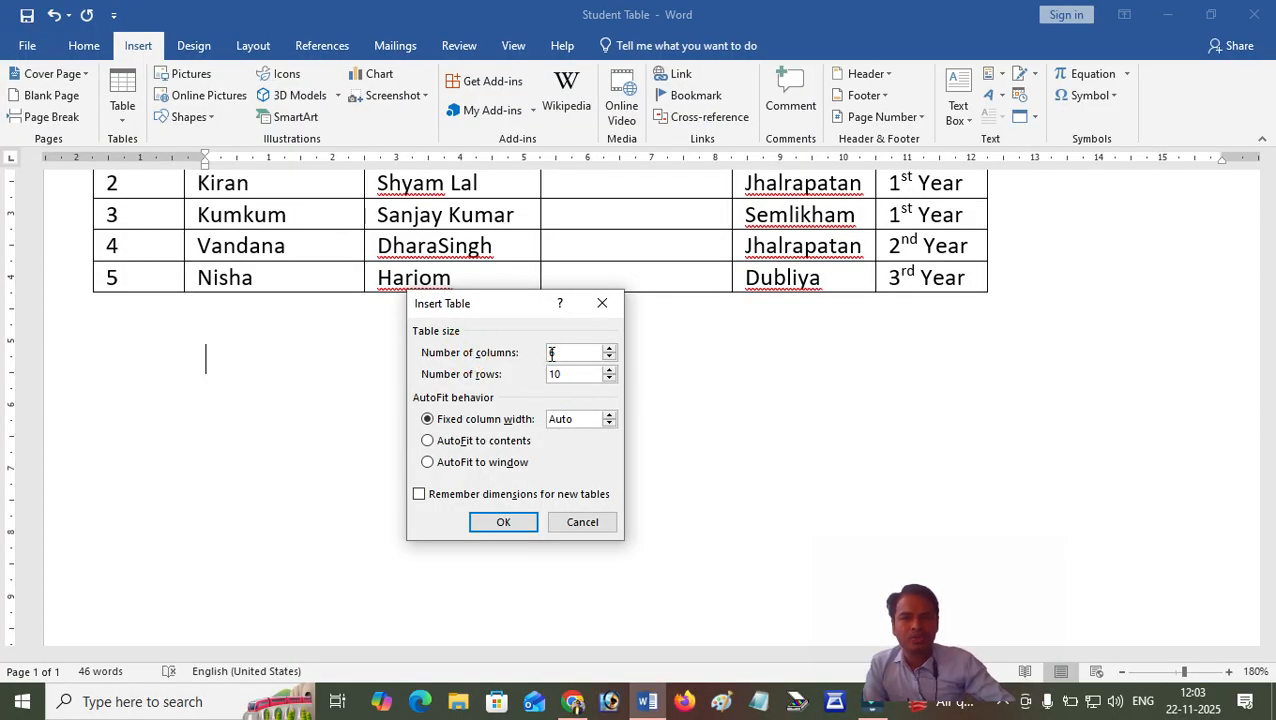
{"action": "left_click", "coordinate": [558, 352]}
{"action": "left_click", "coordinate": [556, 352]}
{"action": "left_click", "coordinate": [570, 374]}
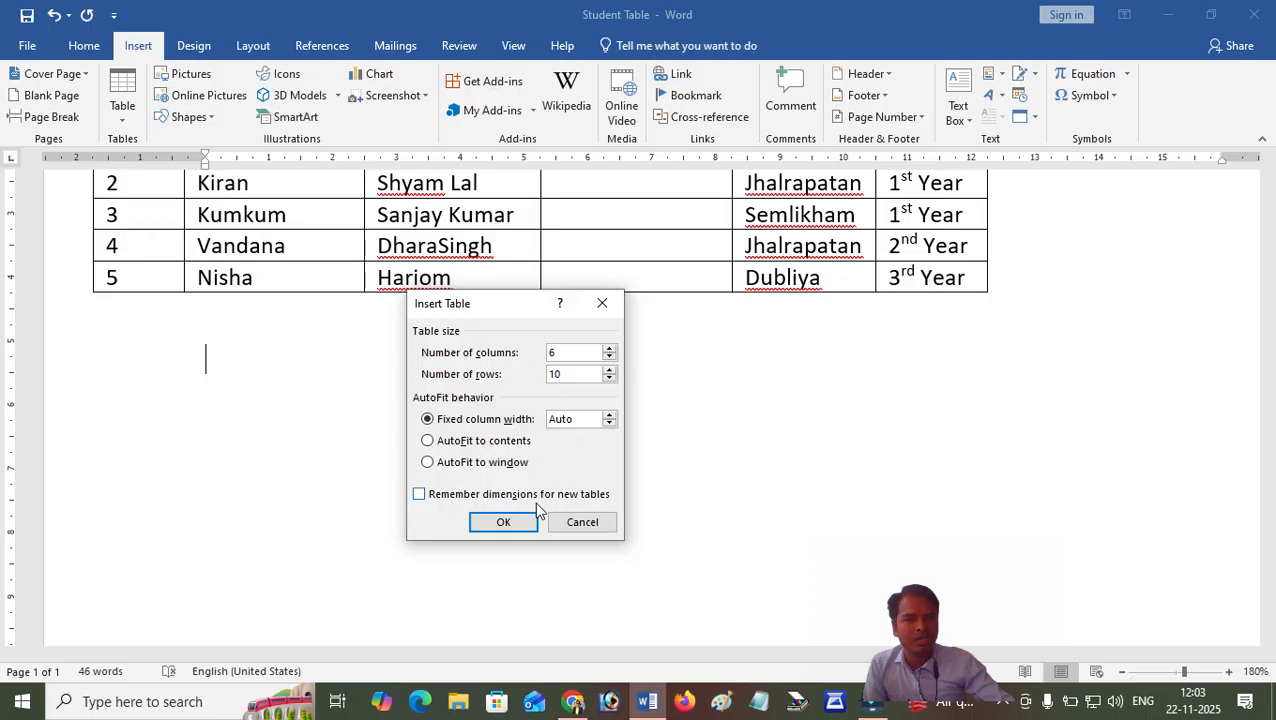
{"action": "left_click", "coordinate": [503, 521]}
Select the whole empty table below the student table and delete it.
{"action": "scroll", "coordinate": [435, 410], "scroll_direction": "down", "scroll_amount": 3}
{"action": "scroll", "coordinate": [449, 404], "scroll_direction": "down", "scroll_amount": 1}
{"action": "left_click_drag", "start_coordinate": [296, 203], "coordinate": [308, 490]}
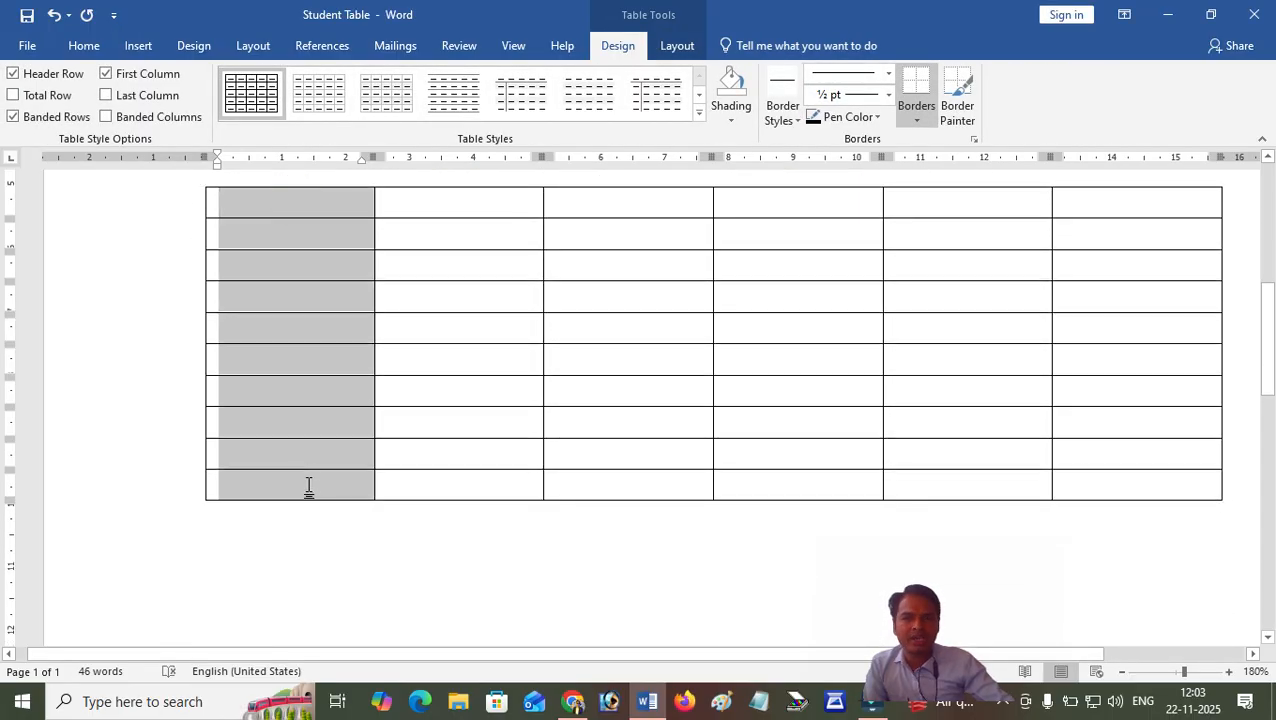
{"action": "left_click", "coordinate": [761, 204]}
{"action": "scroll", "coordinate": [404, 315], "scroll_direction": "up", "scroll_amount": 2}
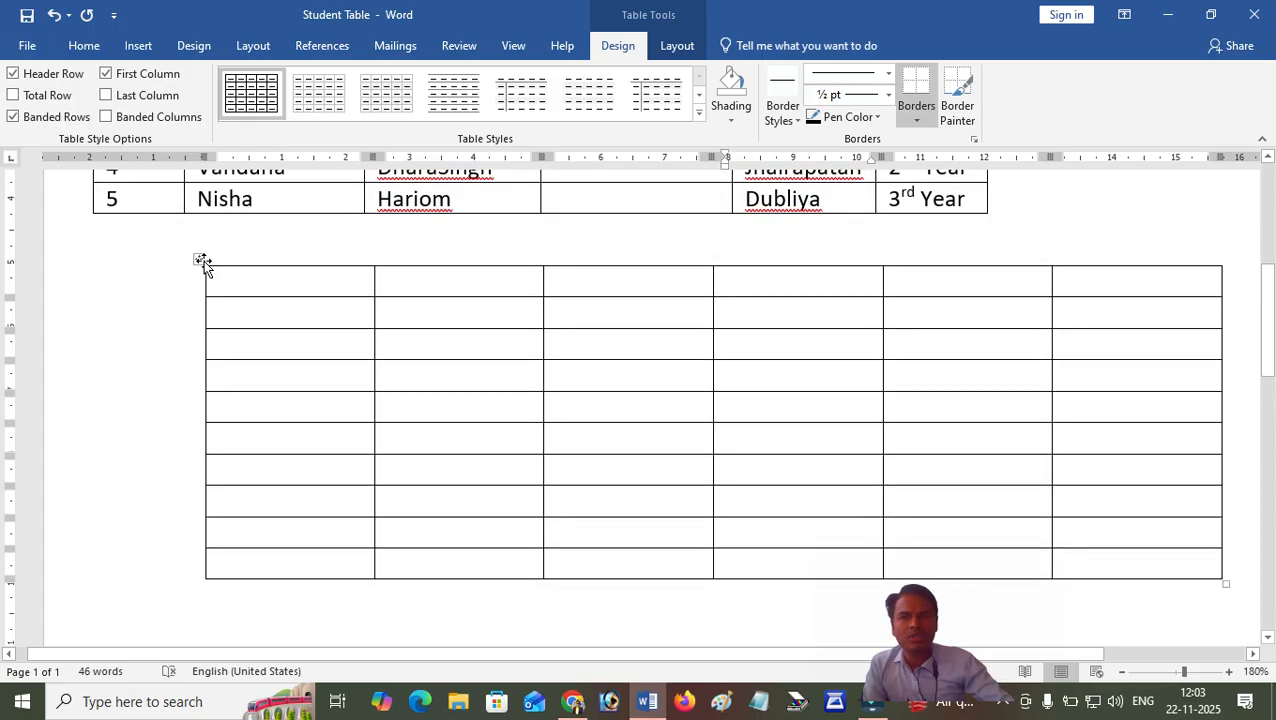
{"action": "left_click", "coordinate": [201, 260]}
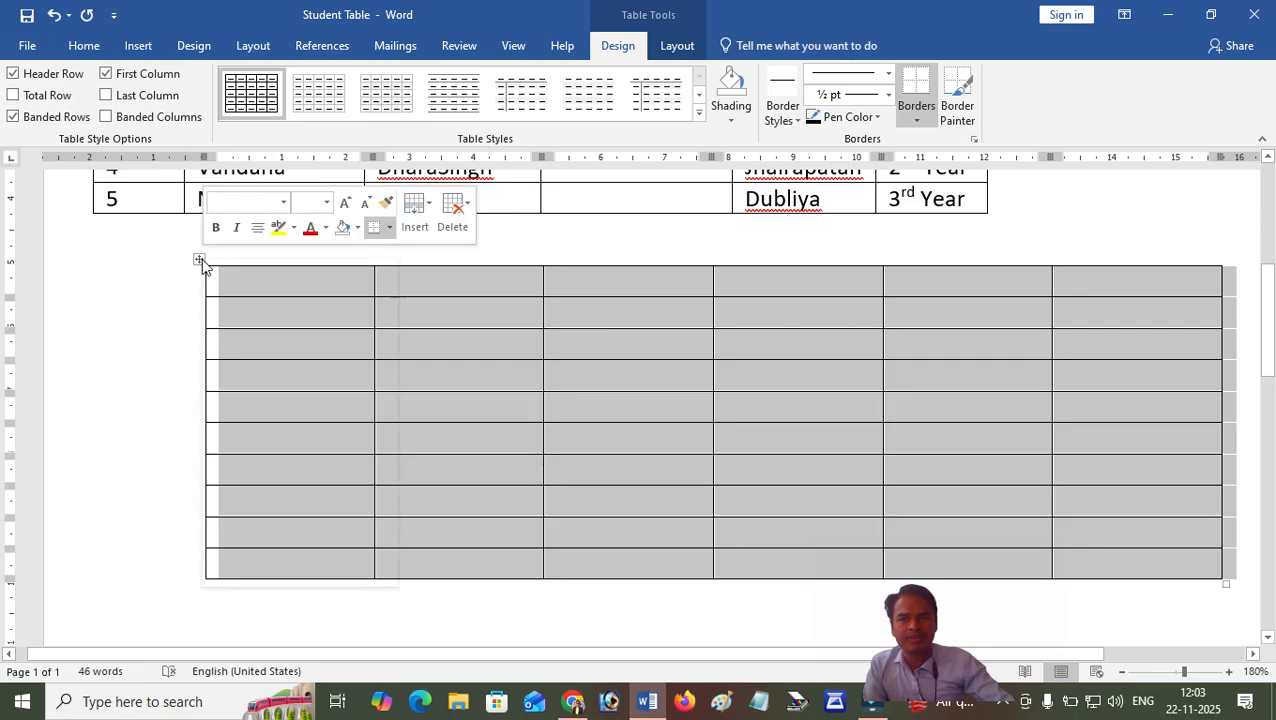
{"action": "right_click", "coordinate": [201, 260]}
{"action": "left_click", "coordinate": [250, 270]}
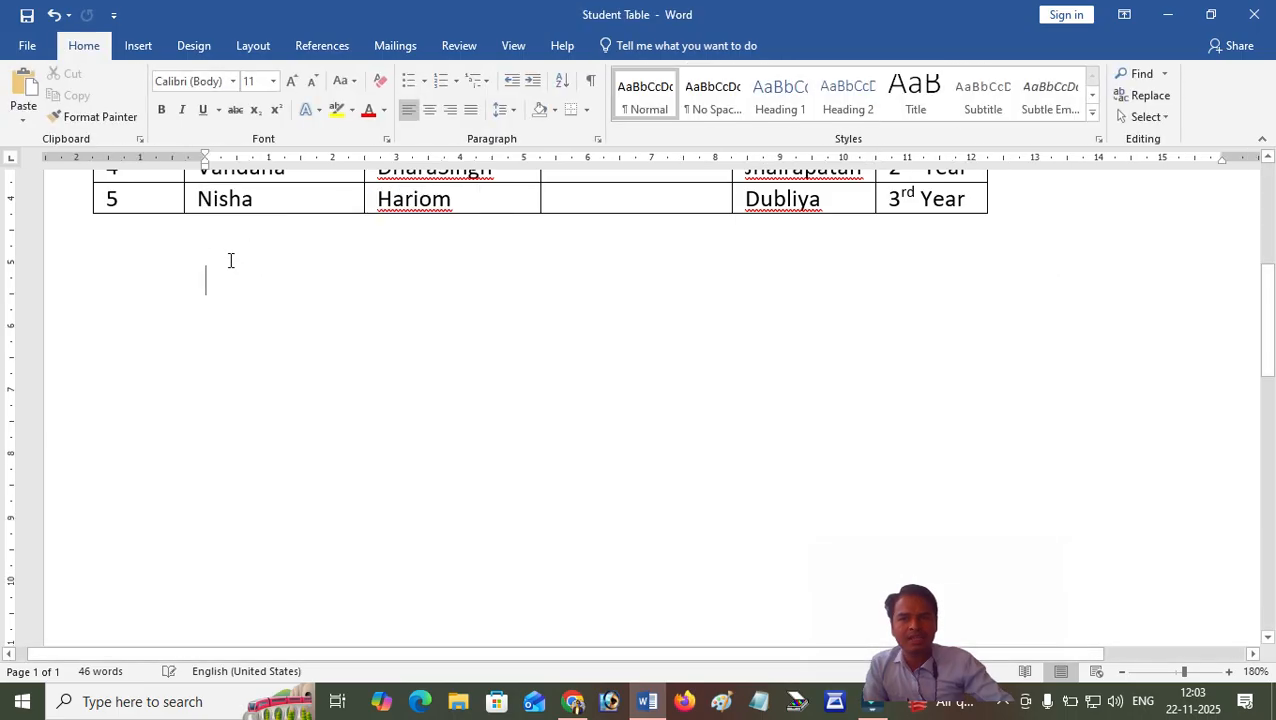
Draw the outer frame of a table about 12.2 cm wide and 3.25 cm high below the student table.
{"action": "left_click", "coordinate": [137, 47]}
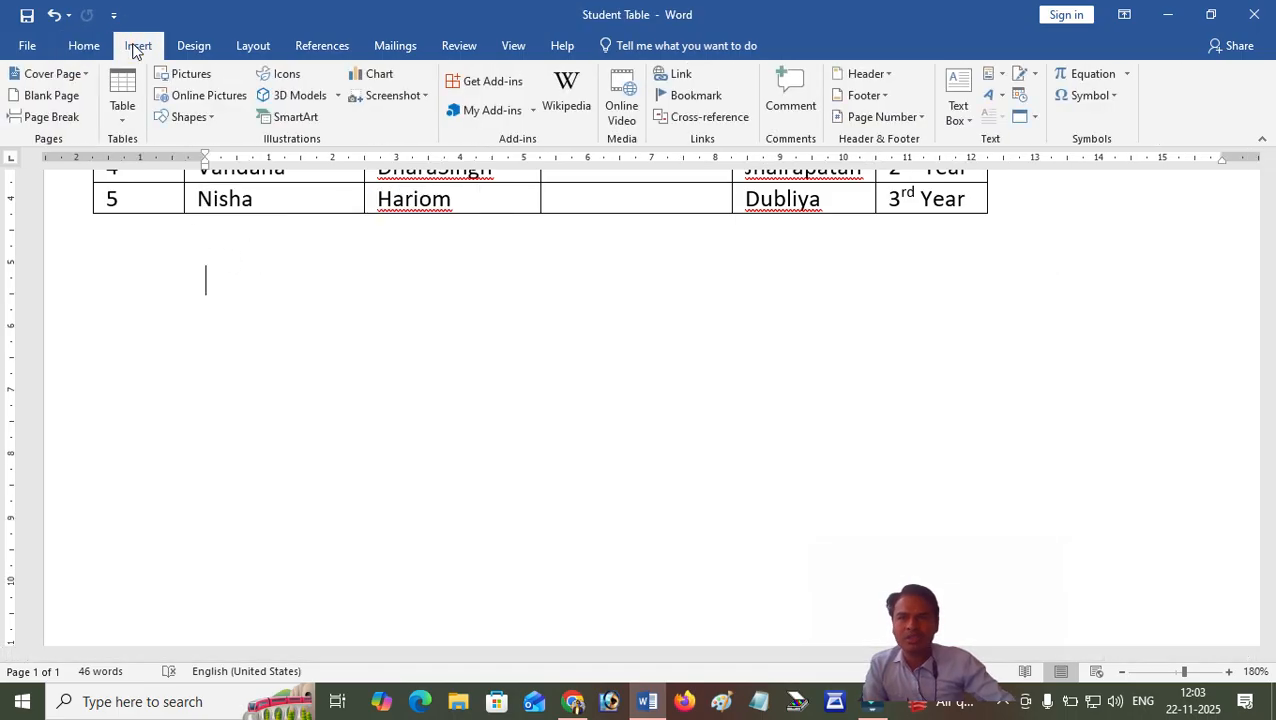
{"action": "left_click", "coordinate": [126, 118]}
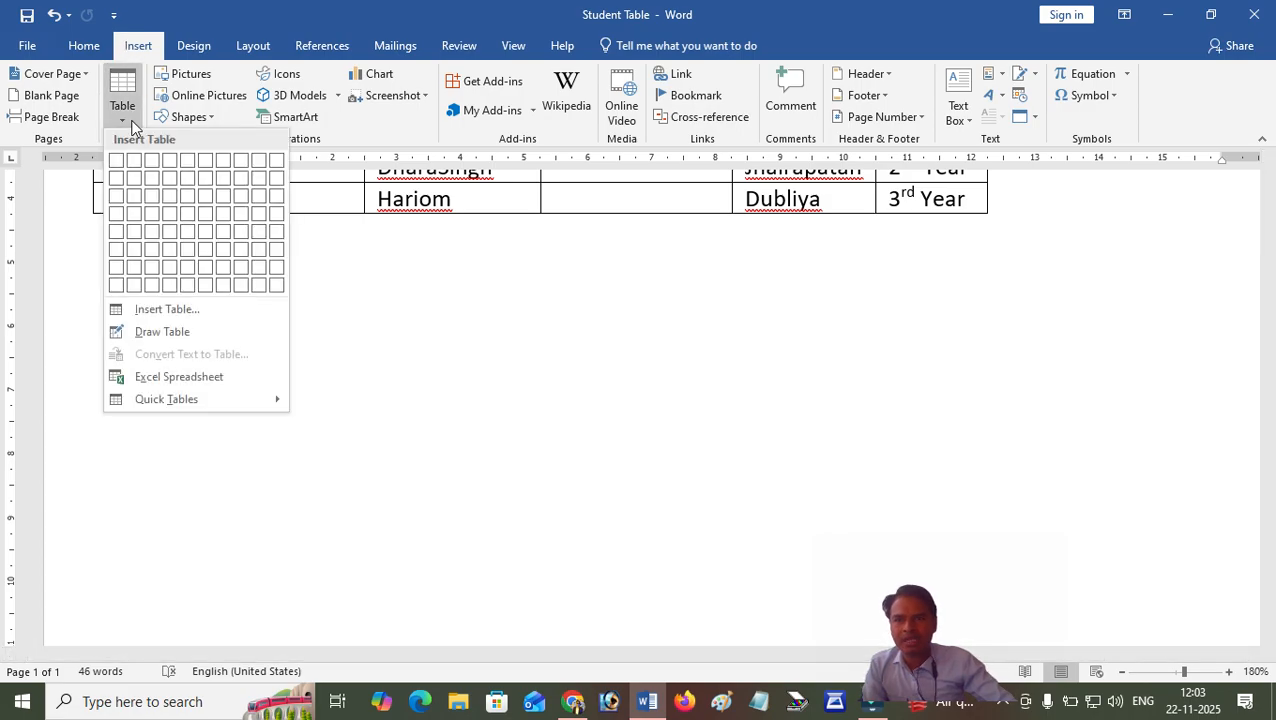
{"action": "left_click", "coordinate": [158, 333]}
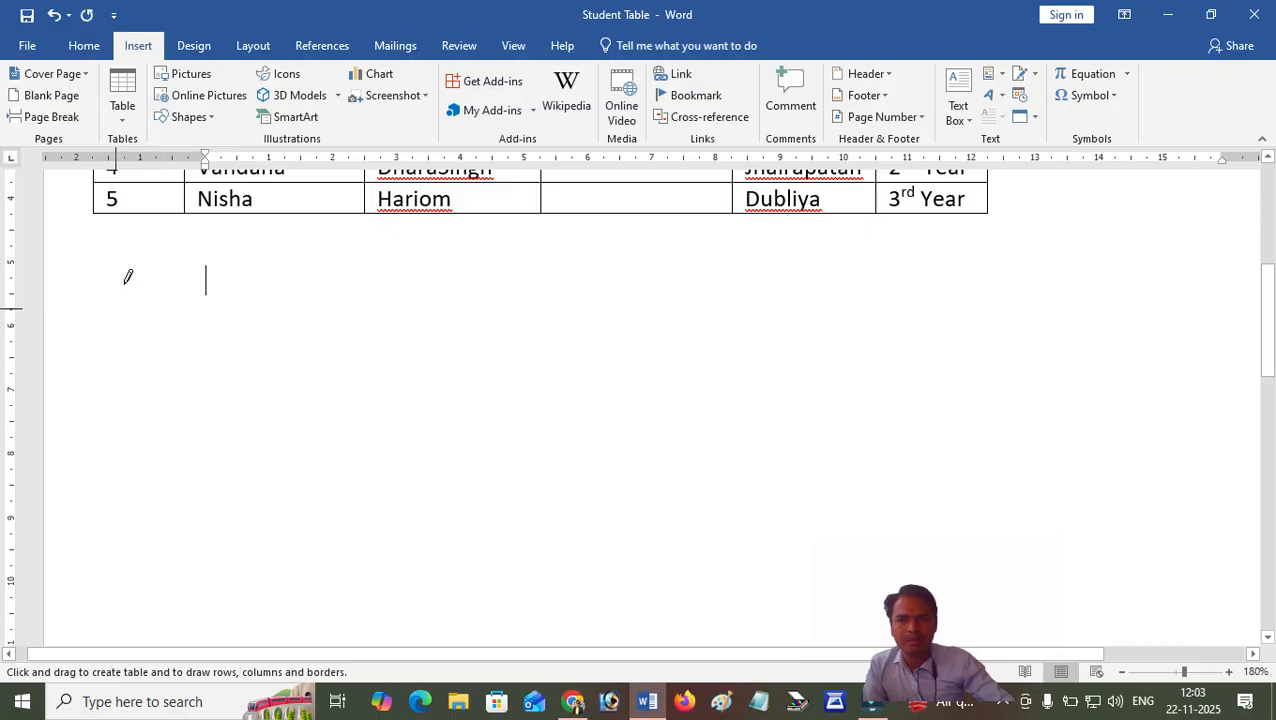
{"action": "mouse_move", "coordinate": [203, 266]}
{"action": "left_mouse_down"}
{"action": "mouse_move", "coordinate": [233, 364]}
{"action": "mouse_move", "coordinate": [441, 427]}
{"action": "mouse_move", "coordinate": [943, 455]}
{"action": "mouse_move", "coordinate": [982, 473]}
{"action": "left_mouse_up"}
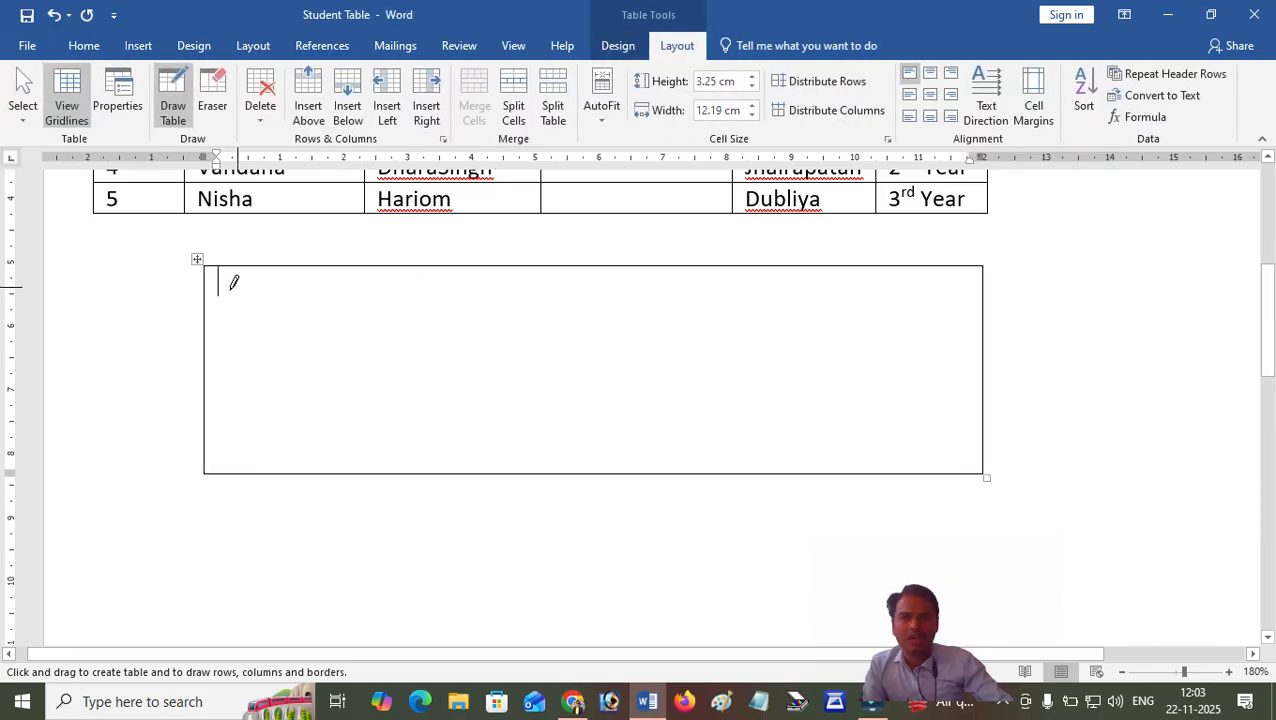
Draw three vertical lines through the new table frame to divide it into four columns.
{"action": "mouse_move", "coordinate": [364, 265]}
{"action": "left_mouse_down"}
{"action": "mouse_move", "coordinate": [373, 462]}
{"action": "mouse_move", "coordinate": [375, 340]}
{"action": "left_mouse_up"}
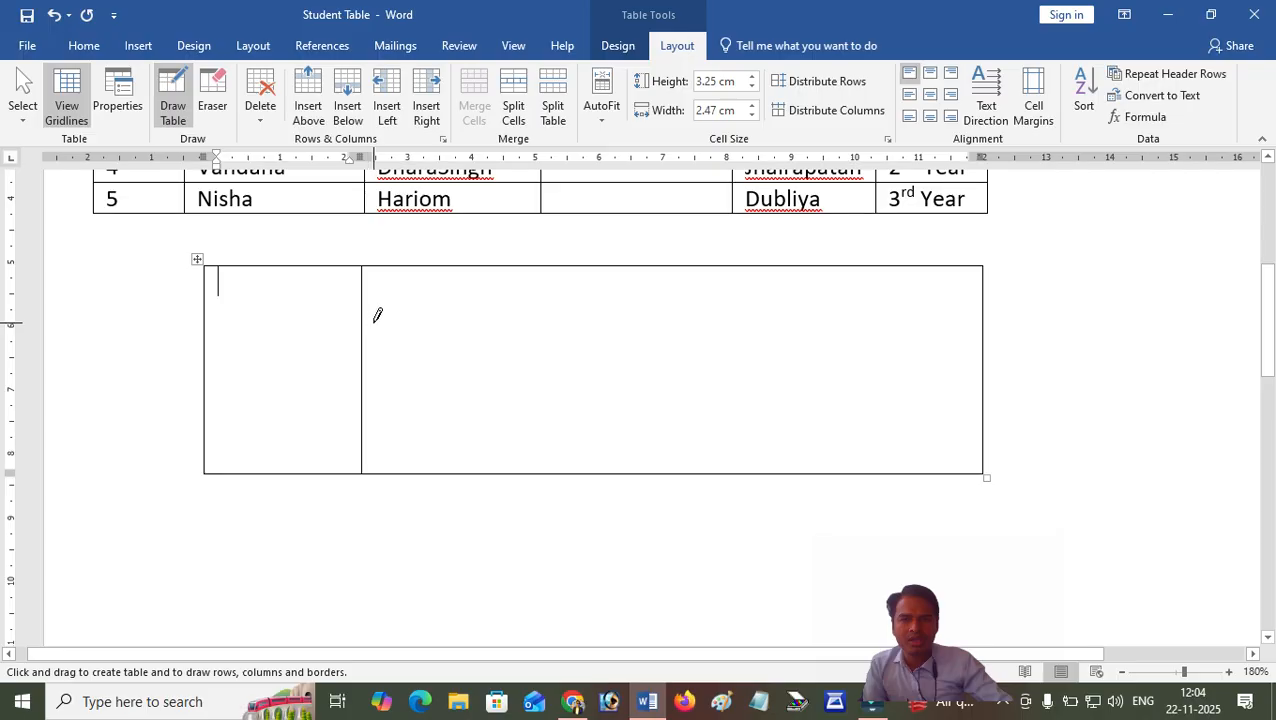
{"action": "left_click_drag", "start_coordinate": [588, 265], "coordinate": [587, 445]}
{"action": "mouse_move", "coordinate": [777, 265]}
{"action": "left_mouse_down"}
{"action": "mouse_move", "coordinate": [789, 441]}
{"action": "mouse_move", "coordinate": [779, 470]}
{"action": "left_mouse_up"}
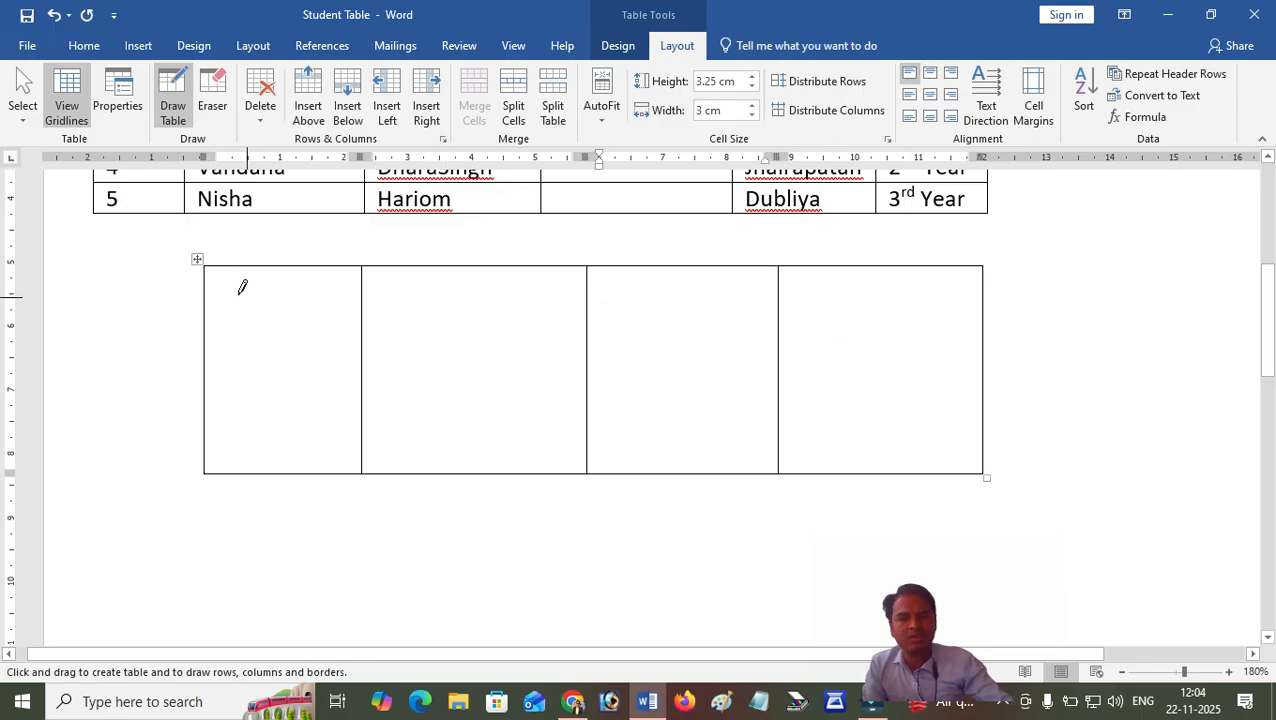
Draw four horizontal lines across the new table to form five rows, and place the text cursor in its first cell.
{"action": "left_click_drag", "start_coordinate": [201, 309], "coordinate": [921, 309]}
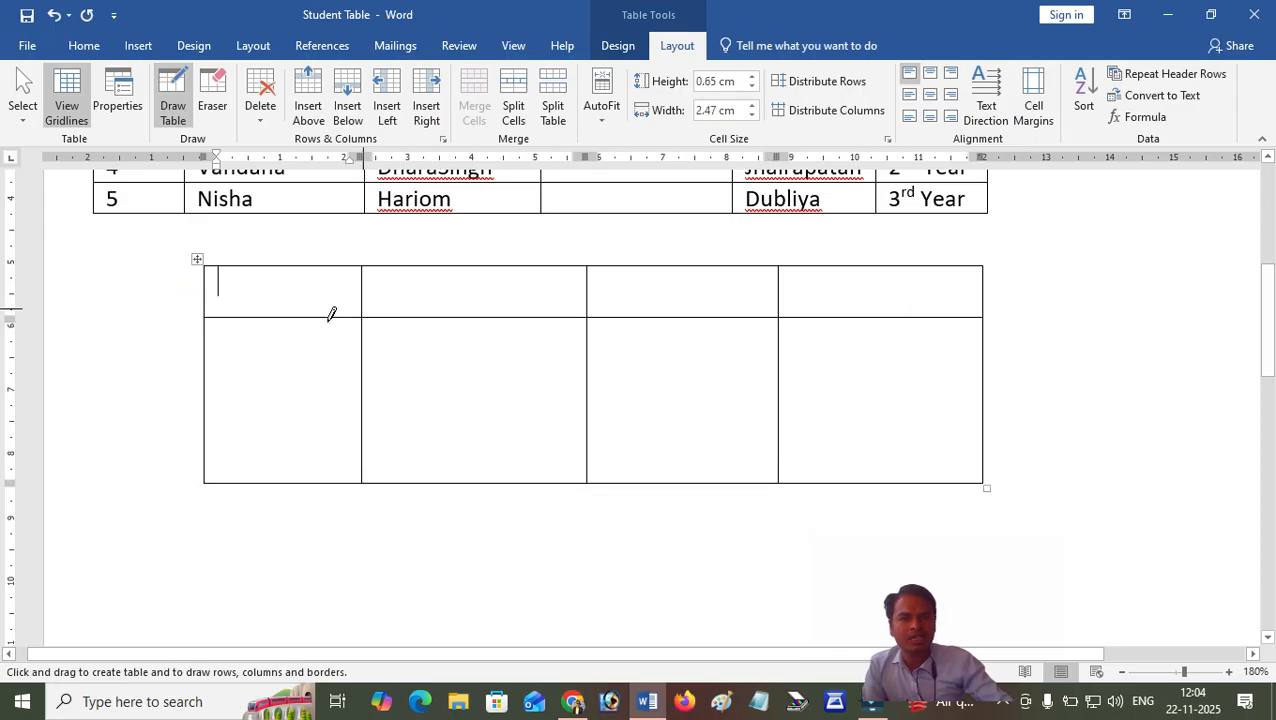
{"action": "left_click_drag", "start_coordinate": [202, 356], "coordinate": [943, 373]}
{"action": "left_click_drag", "start_coordinate": [206, 410], "coordinate": [971, 419]}
{"action": "left_click_drag", "start_coordinate": [205, 448], "coordinate": [971, 446]}
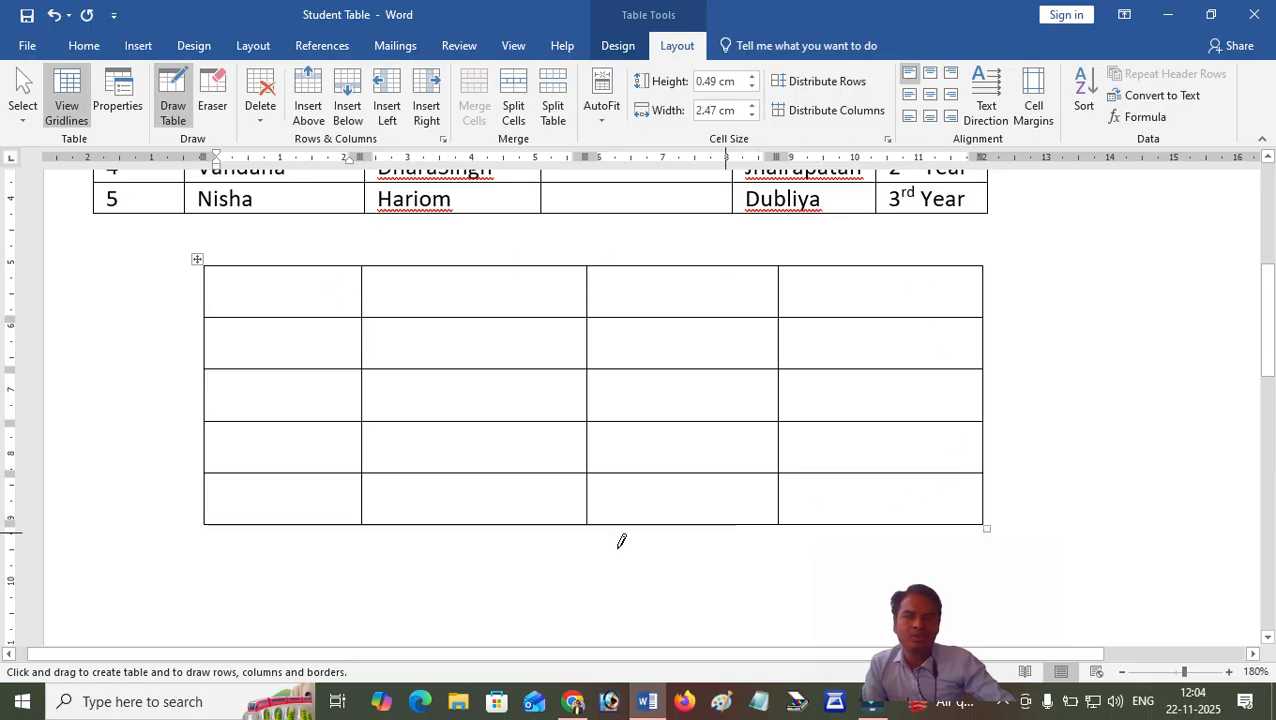
{"action": "left_click", "coordinate": [247, 447]}
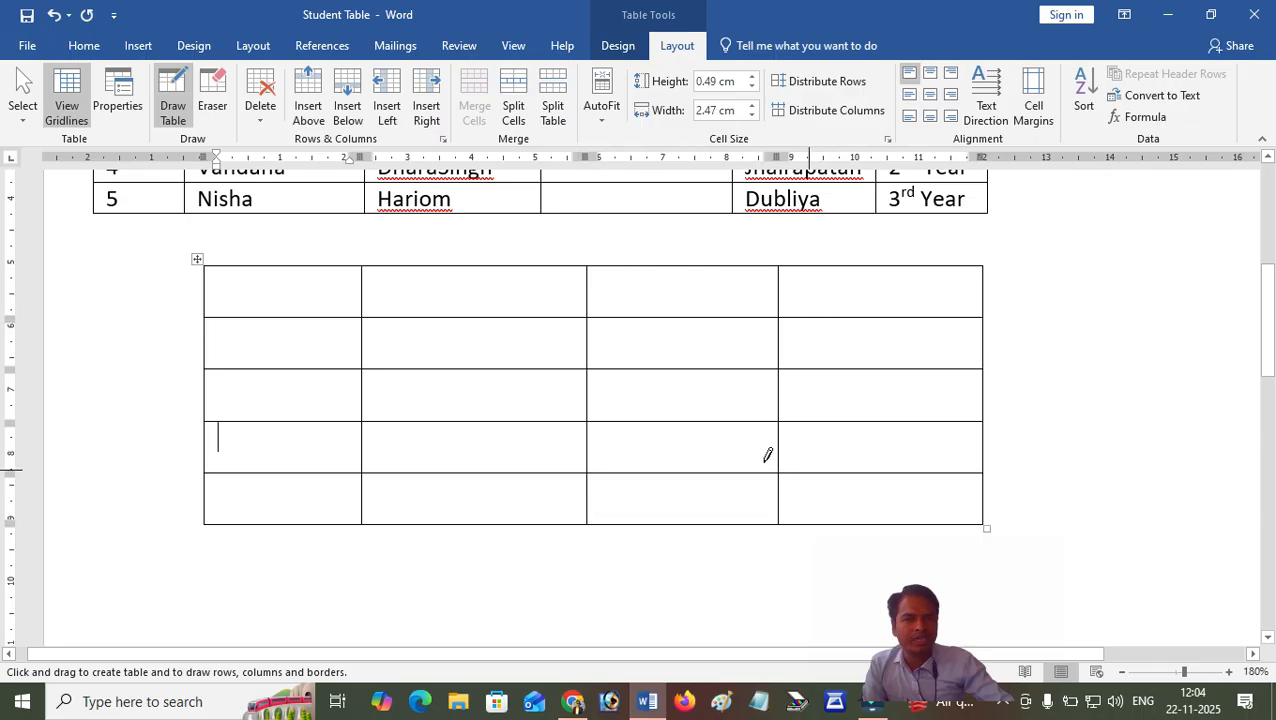
{"action": "key", "text": "Escape"}
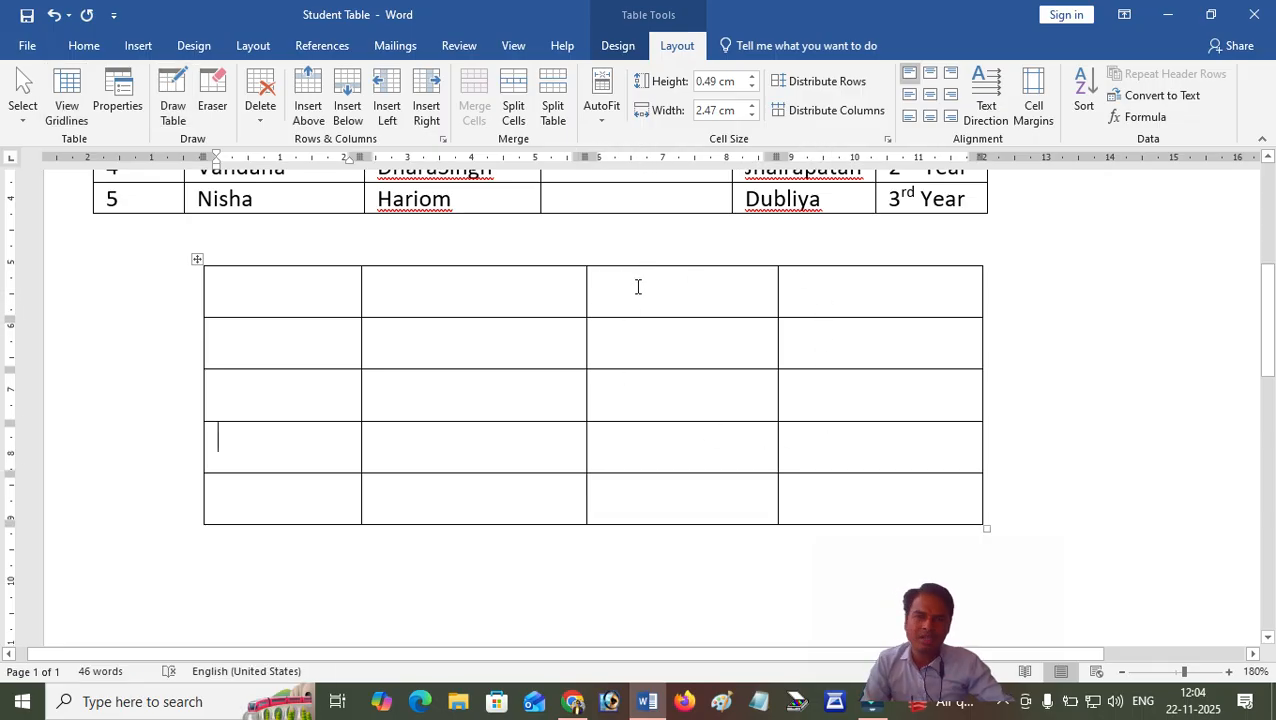
{"action": "left_click", "coordinate": [471, 288]}
{"action": "left_click", "coordinate": [284, 291]}
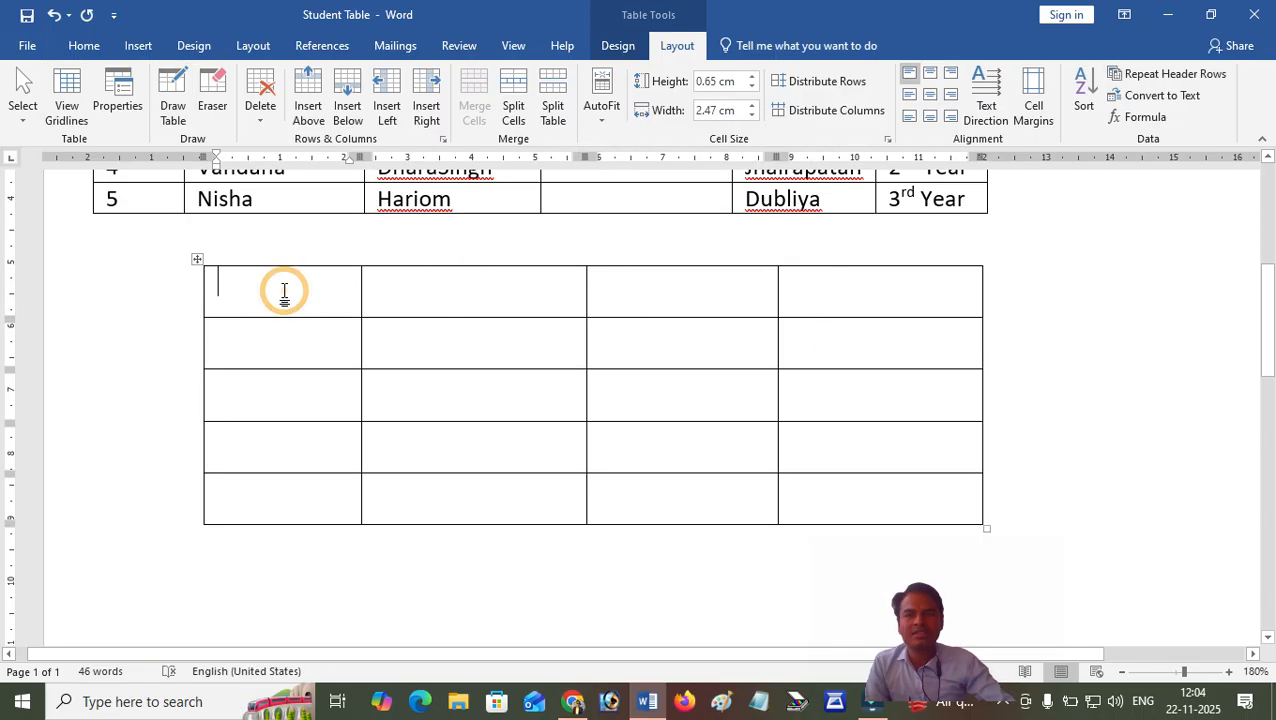
{"action": "left_click", "coordinate": [137, 45]}
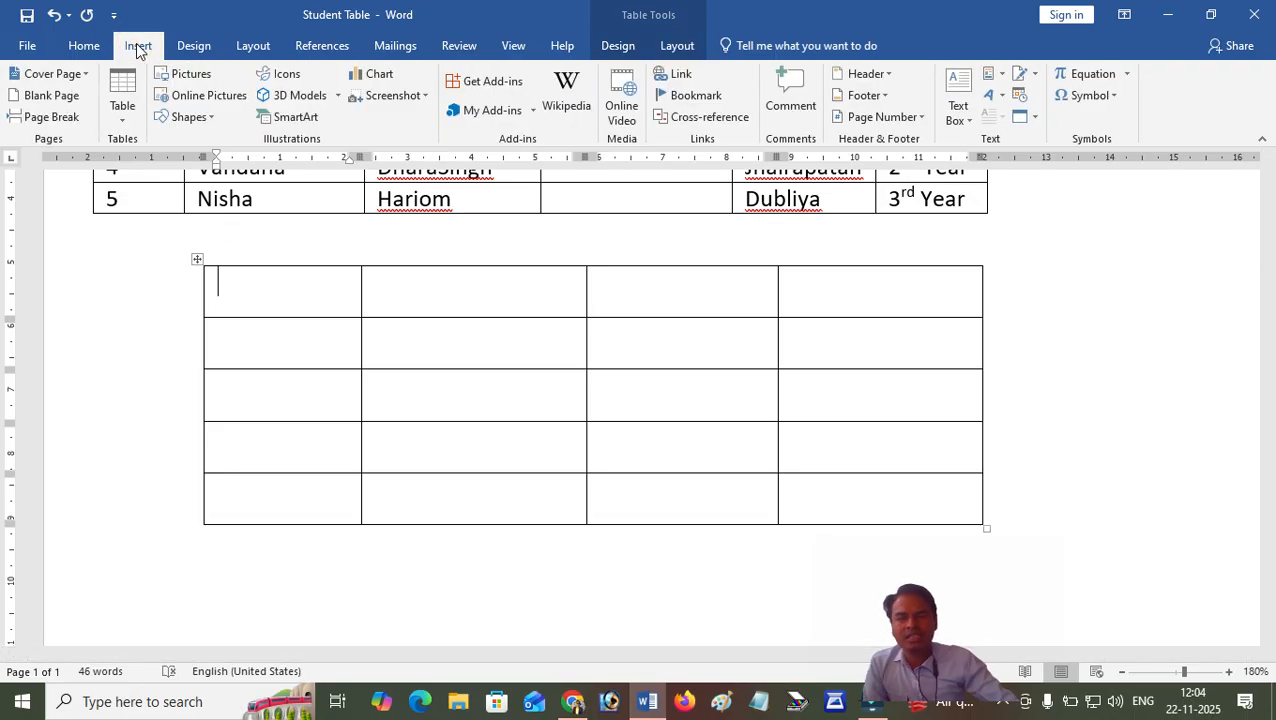
{"action": "left_click", "coordinate": [123, 112]}
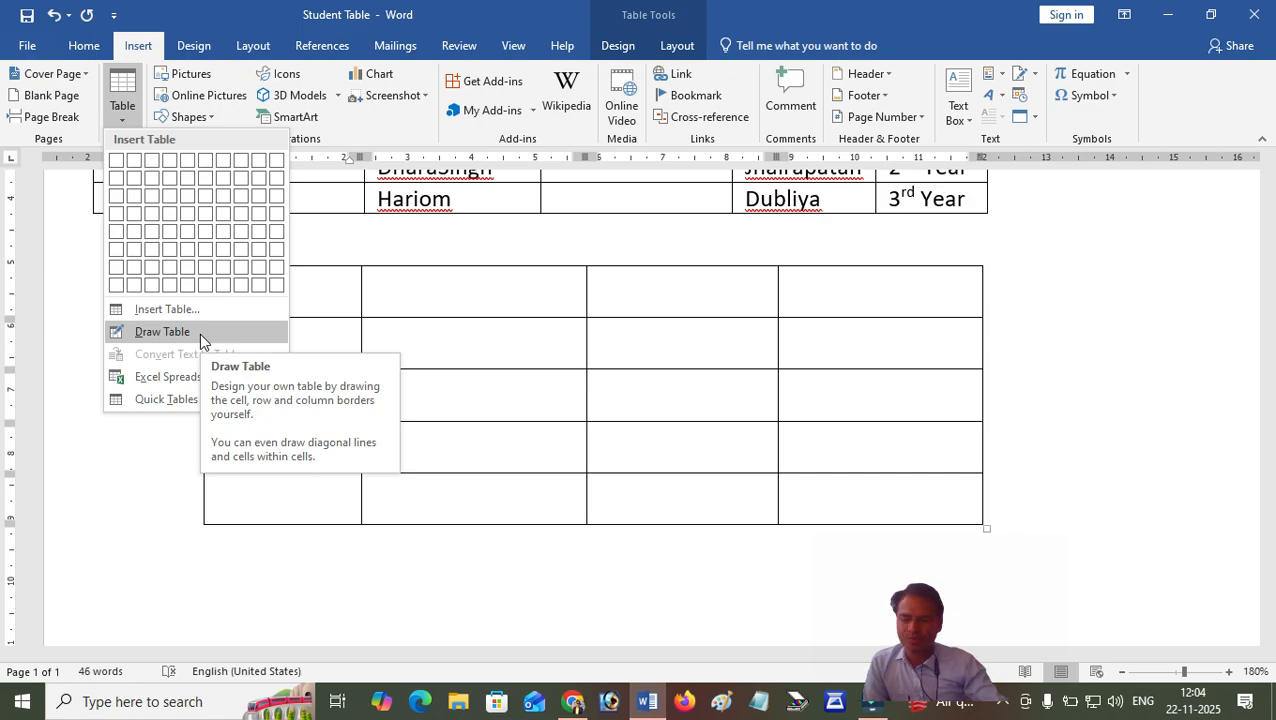
{"action": "left_click", "coordinate": [363, 583]}
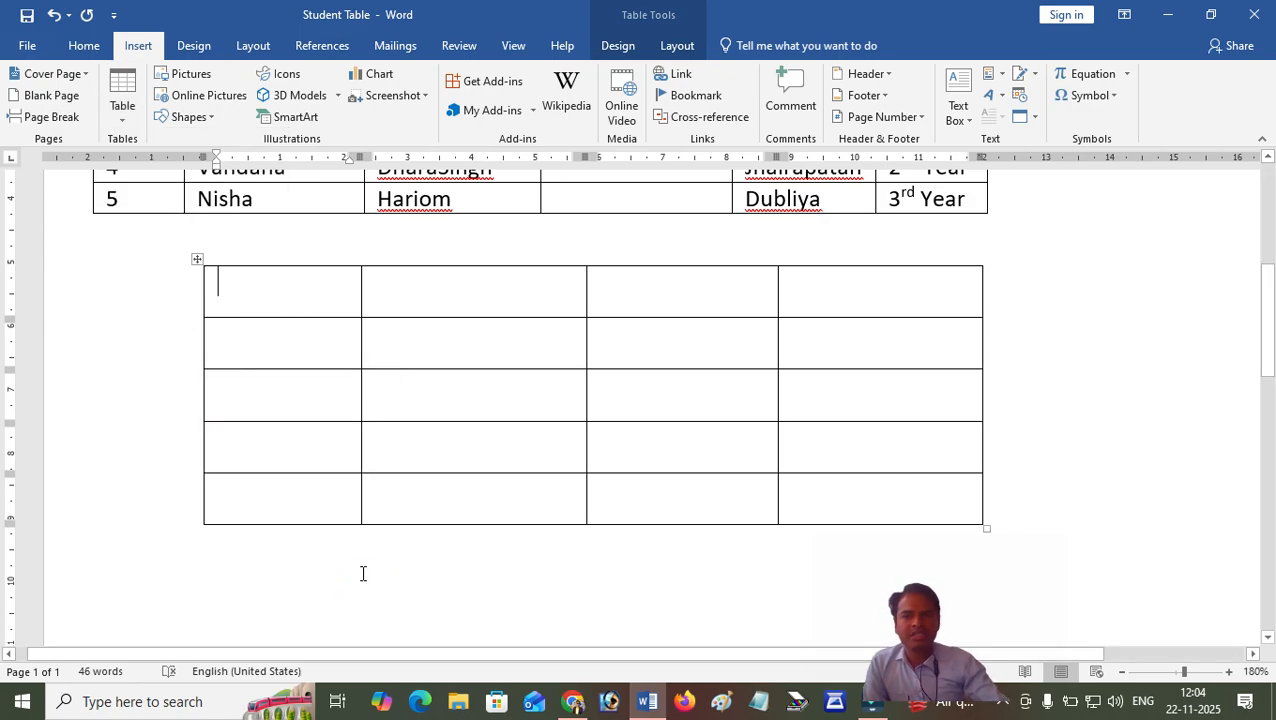
Add a blank line below the drawn four-column table and place the text cursor on it.
{"action": "scroll", "coordinate": [363, 573], "scroll_direction": "down", "scroll_amount": 1}
{"action": "left_click", "coordinate": [333, 480]}
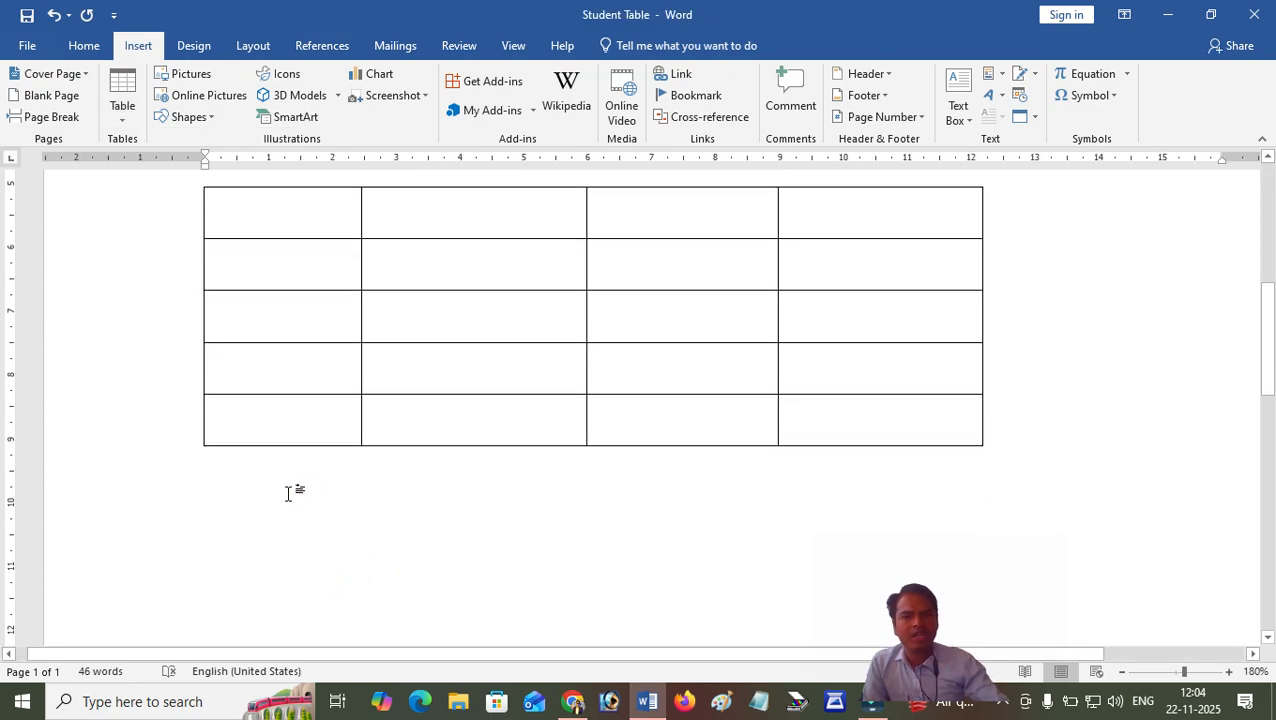
{"action": "key", "text": "Return"}
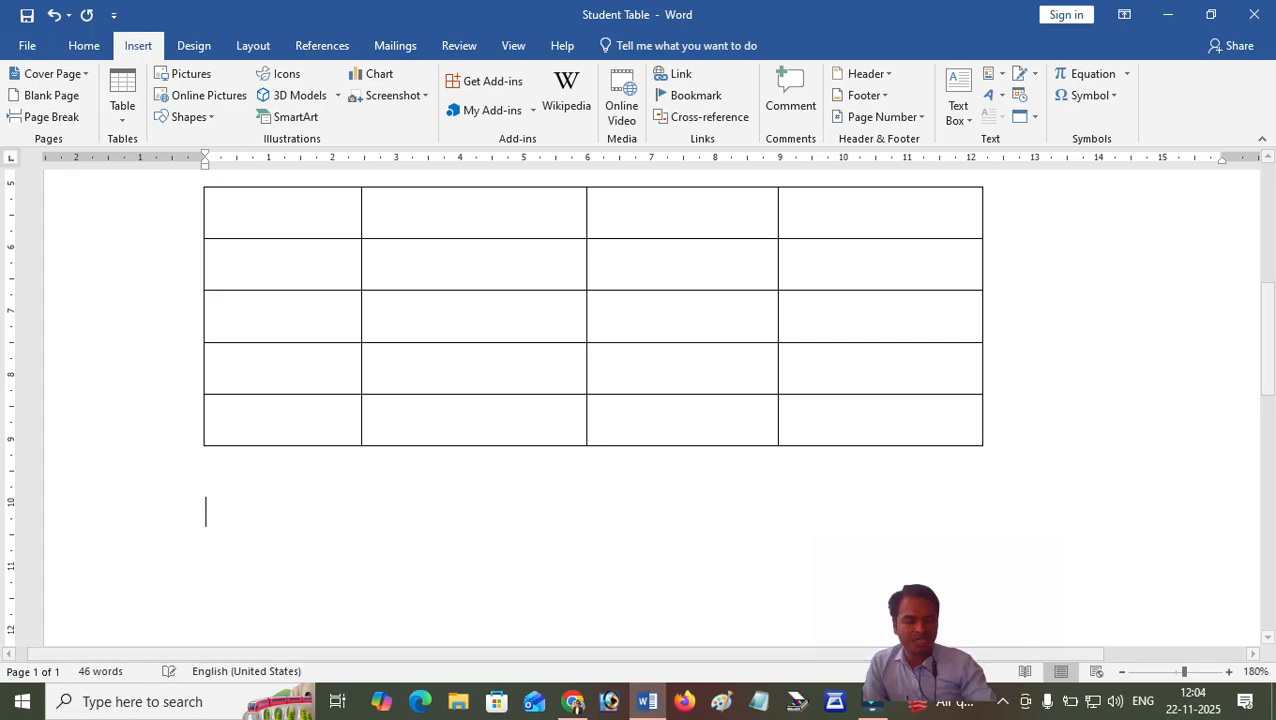
{"action": "left_click", "coordinate": [267, 501]}
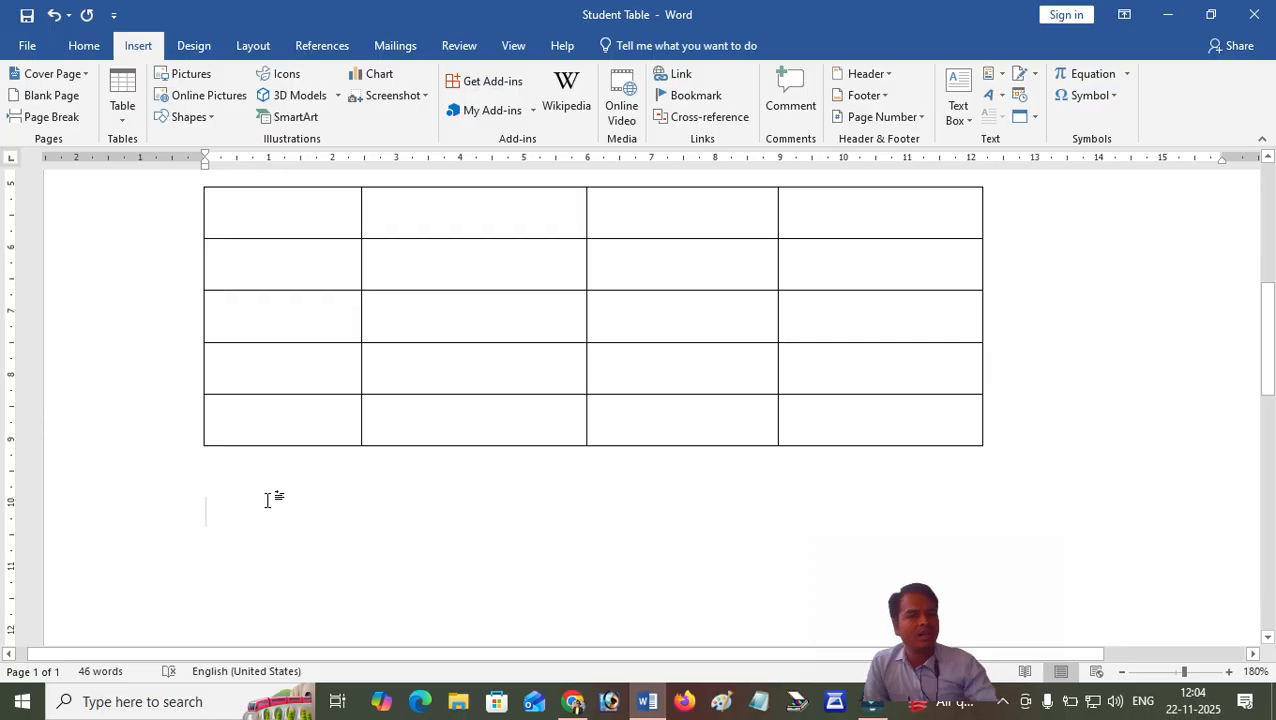